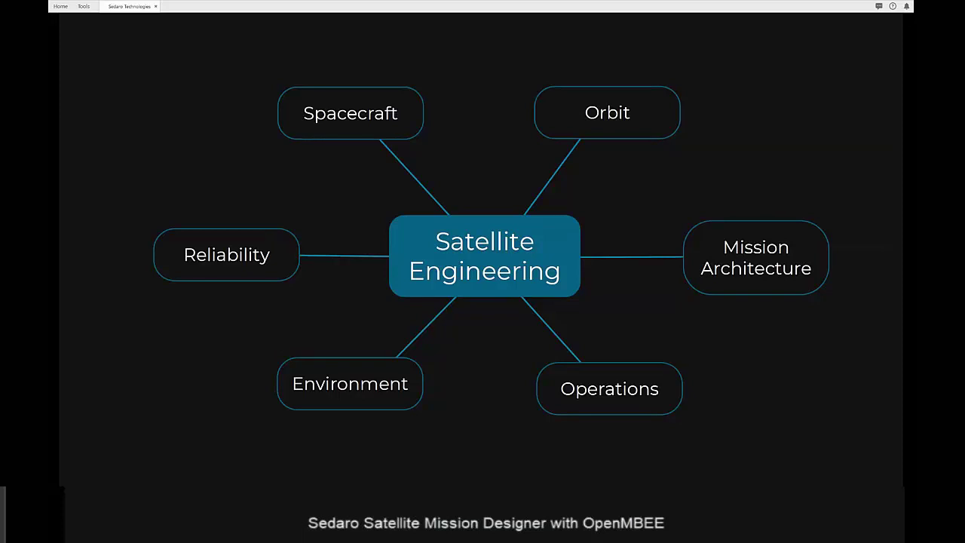
pyautogui.press('Right')
pyautogui.press('Left')
pyautogui.click(434, 398)
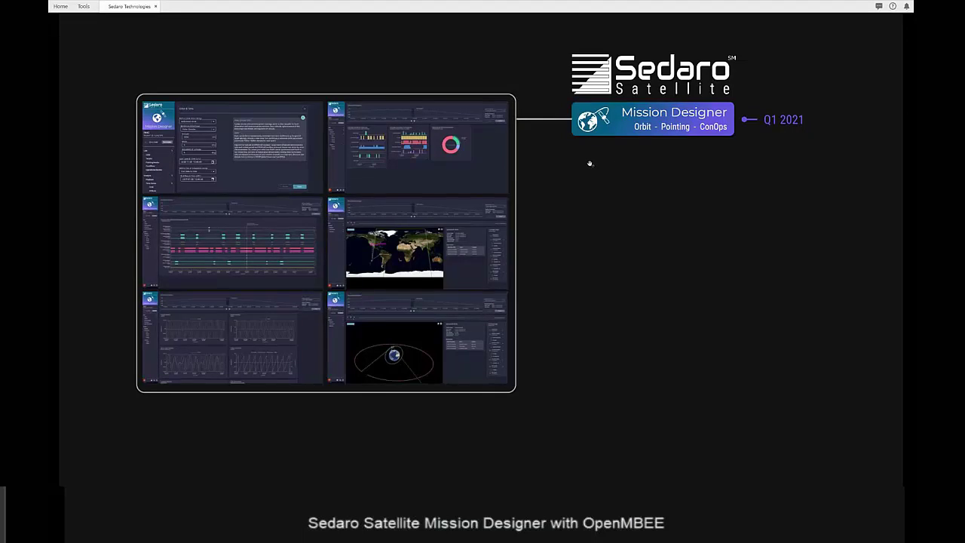
pyautogui.click(763, 142)
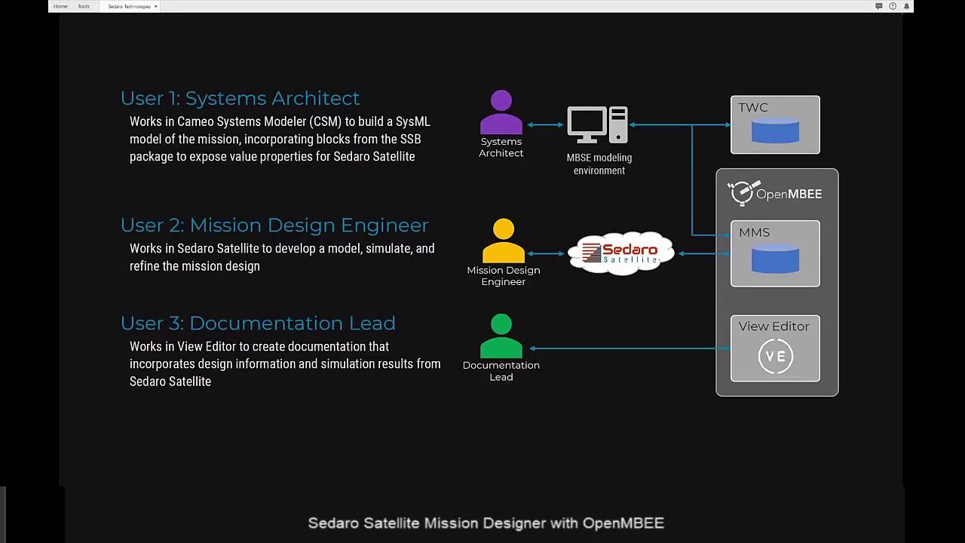
# Switch to the Firefly Mission document in View Editor and review its introduction, lightning density map and preliminary CubeSat design figure
pyautogui.hotkey('alt', 'Tab')
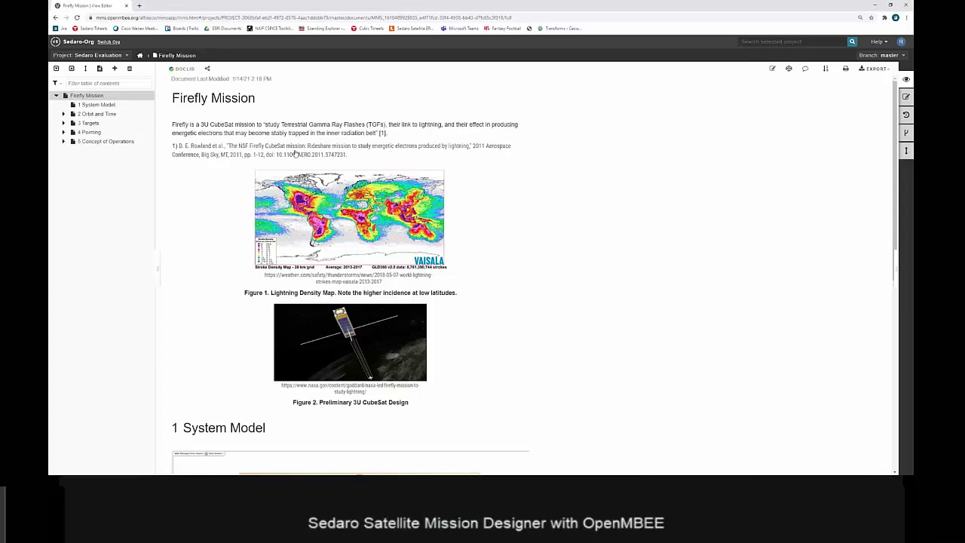
pyautogui.hotkey('ctrl', '=')
pyautogui.hotkey('ctrl', '=')
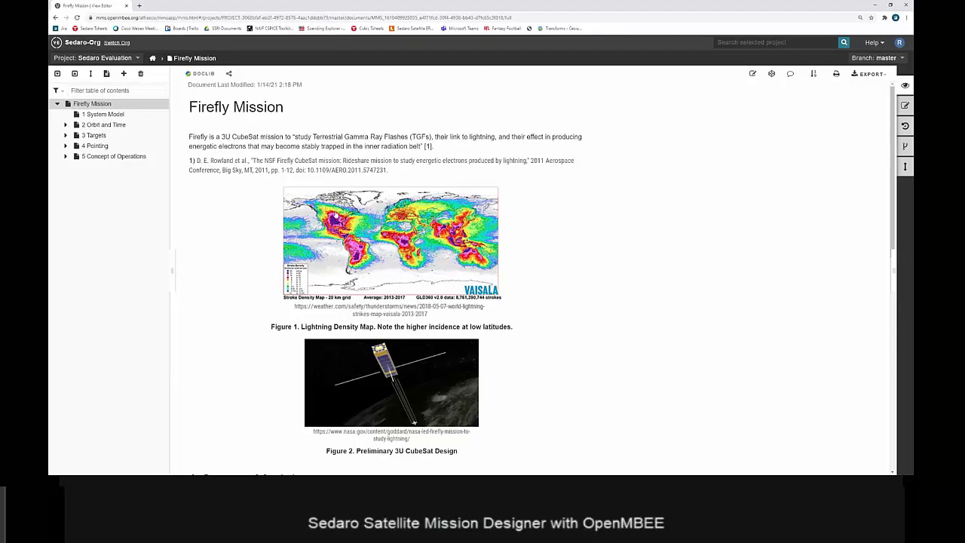
pyautogui.scroll(-1, 512, 267)
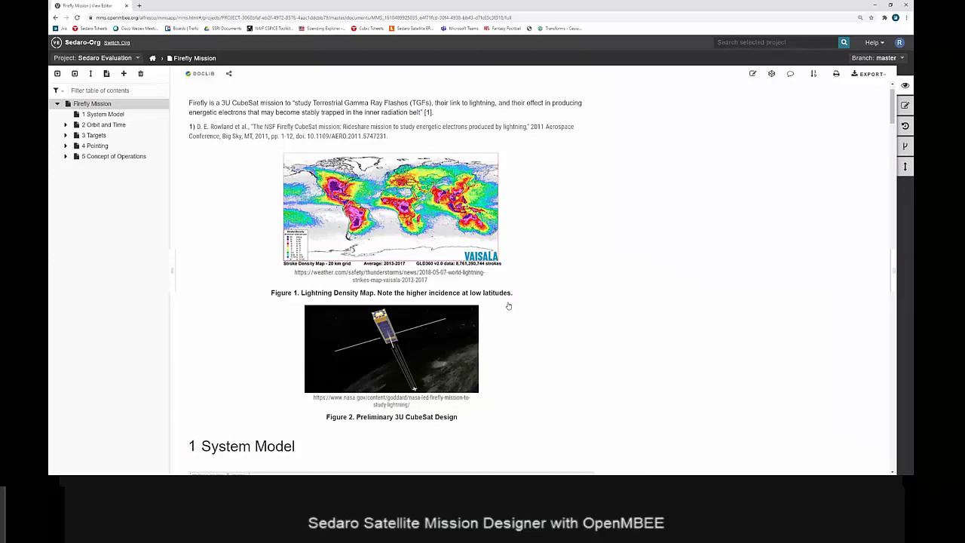
pyautogui.scroll(-2, 498, 324)
pyautogui.scroll(1, 489, 340)
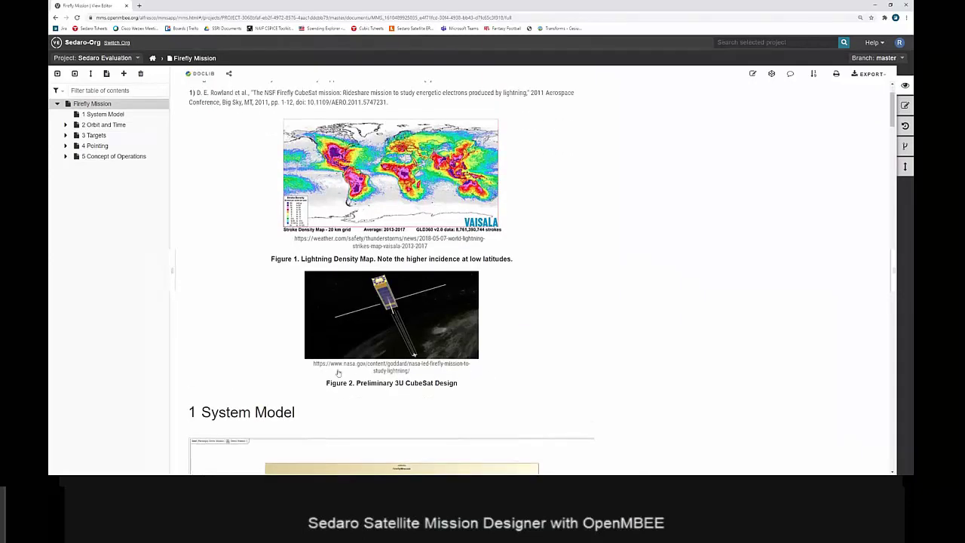
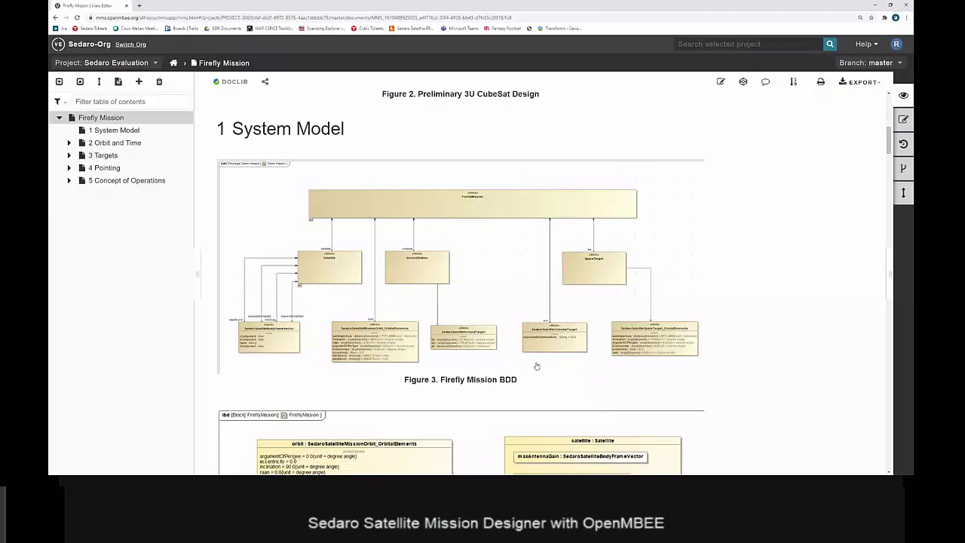
# Examine the Firefly Mission BDD and IBD diagrams in the System Model section
pyautogui.hotkey('ctrl', '-')
pyautogui.scroll(-3, 328, 313)
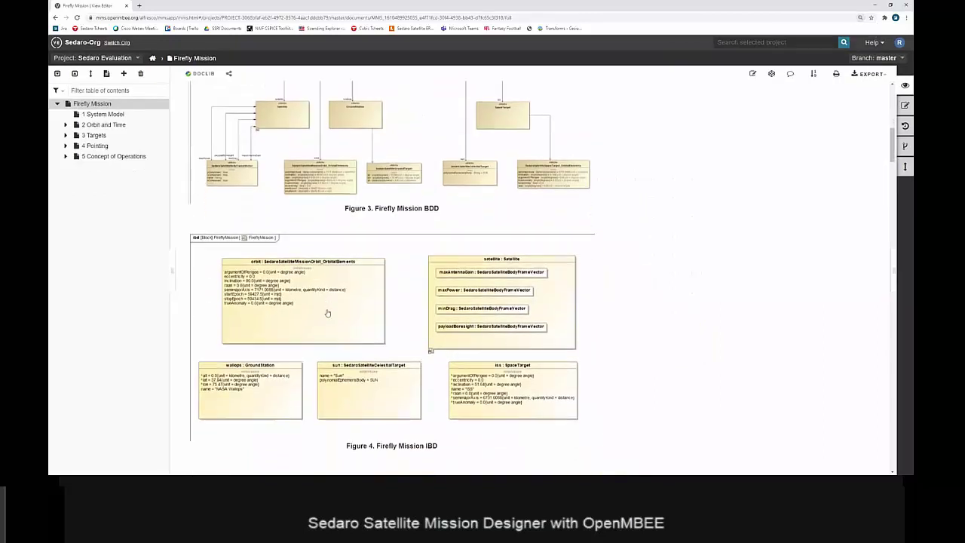
pyautogui.hotkey('ctrl', '-')
pyautogui.scroll(-1, 328, 313)
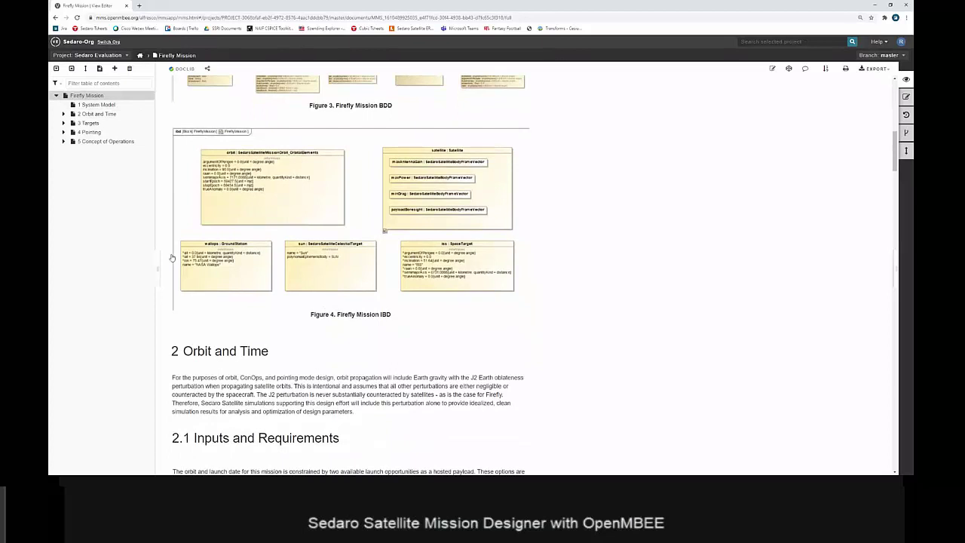
# Widen the table of contents and expand the Orbit and Time, Targets, Pointing and Concept of Operations sections
pyautogui.moveTo(156, 258); pyautogui.dragTo(229, 258)
pyautogui.click(63, 114)
pyautogui.click(63, 150)
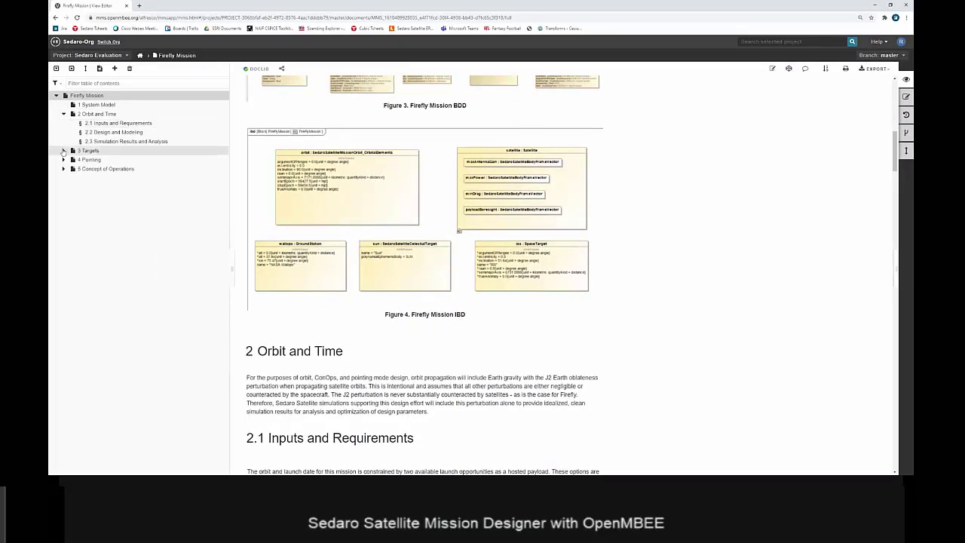
pyautogui.click(64, 187)
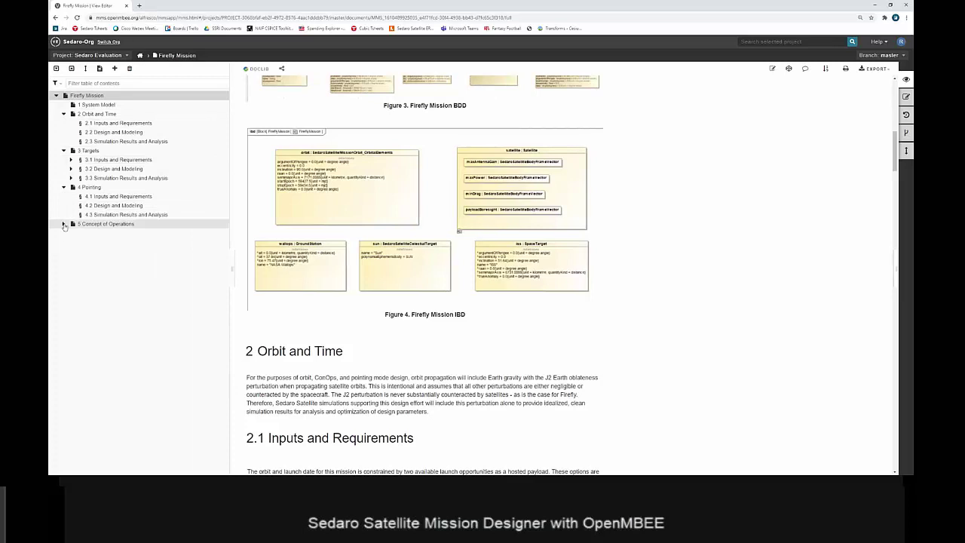
pyautogui.click(63, 223)
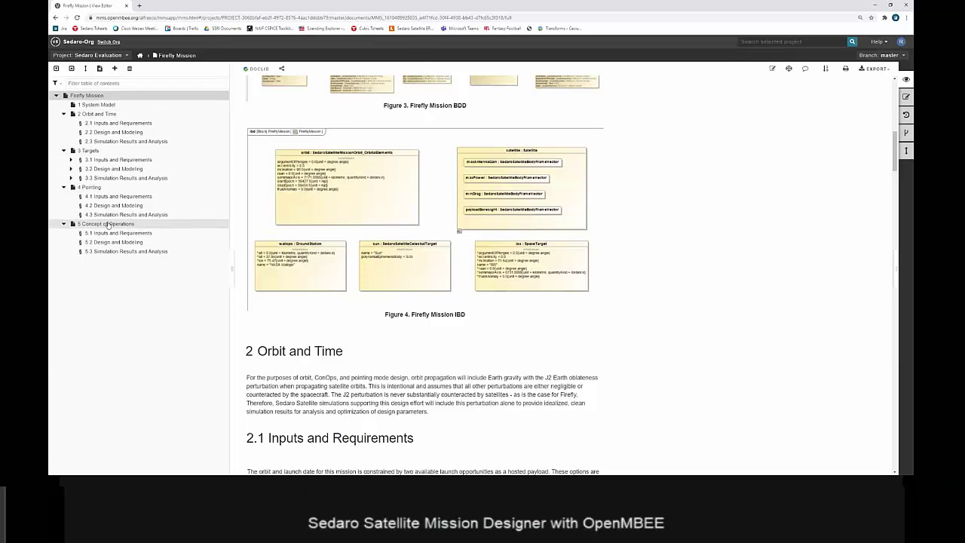
# Go to section 2.1 Inputs and Requirements, narrow the table of contents, and review the requirements, epochs and orbital elements tables
pyautogui.click(117, 123)
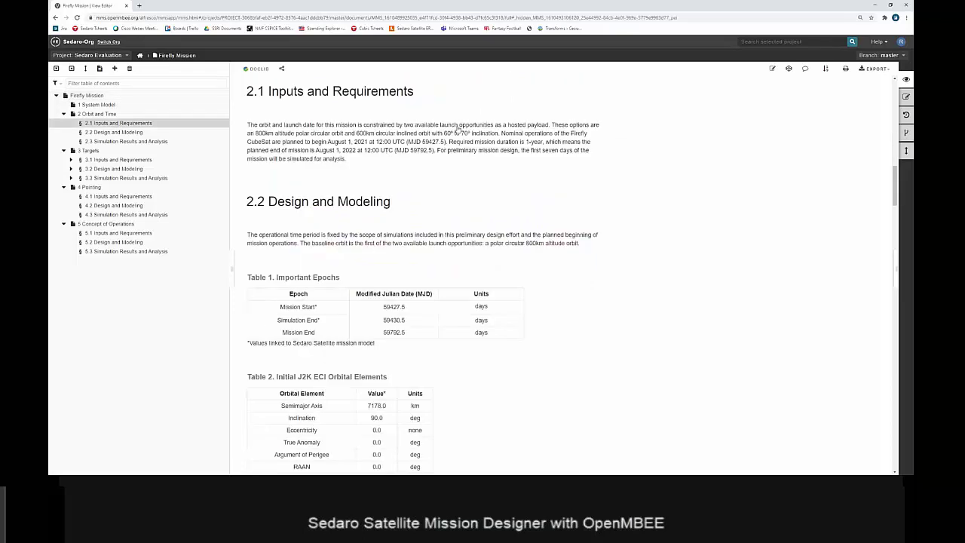
pyautogui.moveTo(231, 270); pyautogui.dragTo(172, 270)
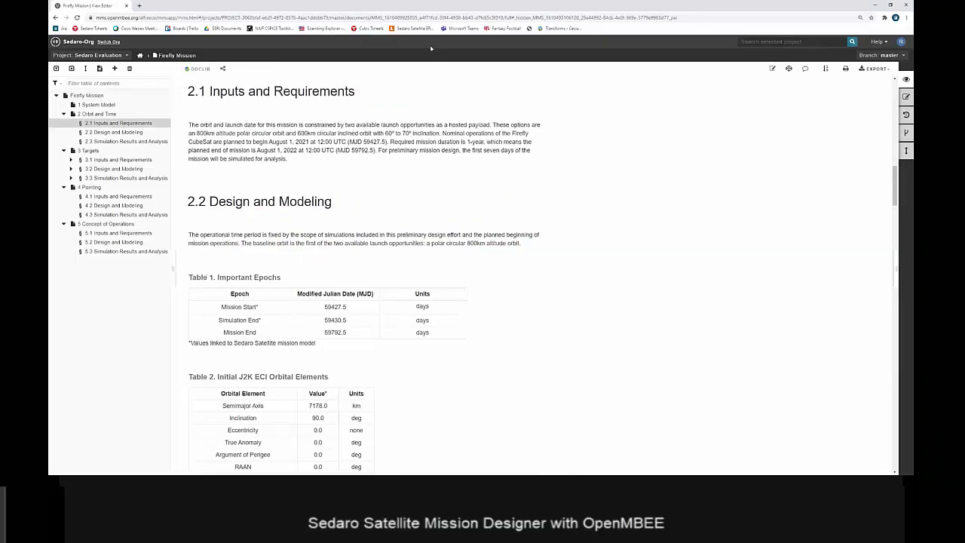
pyautogui.scroll(1, 407, 183)
pyautogui.scroll(1, 405, 184)
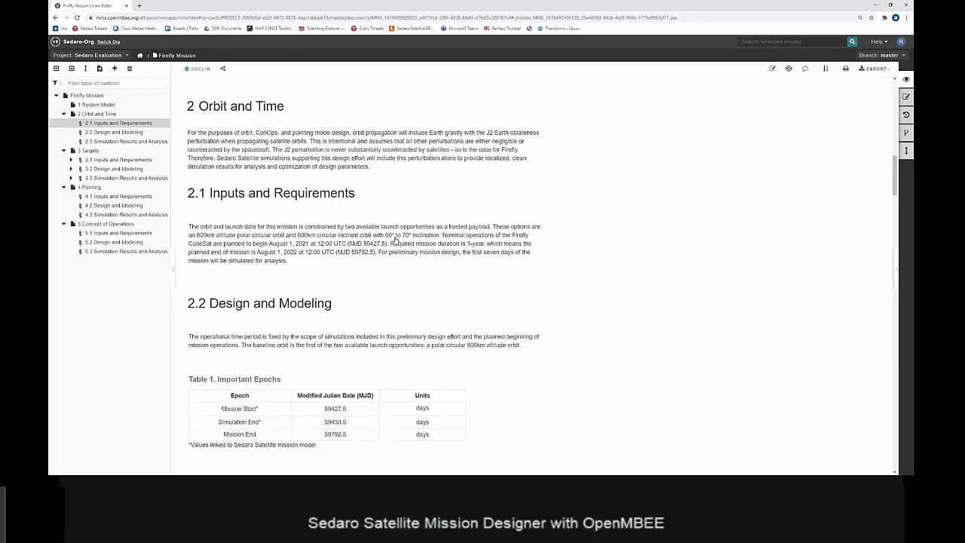
pyautogui.scroll(-3, 219, 241)
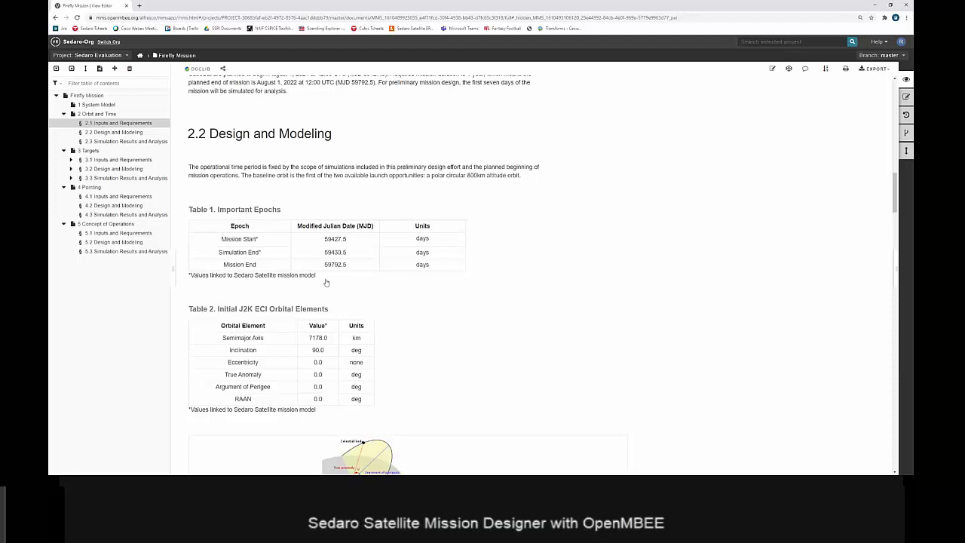
pyautogui.scroll(-2, 335, 260)
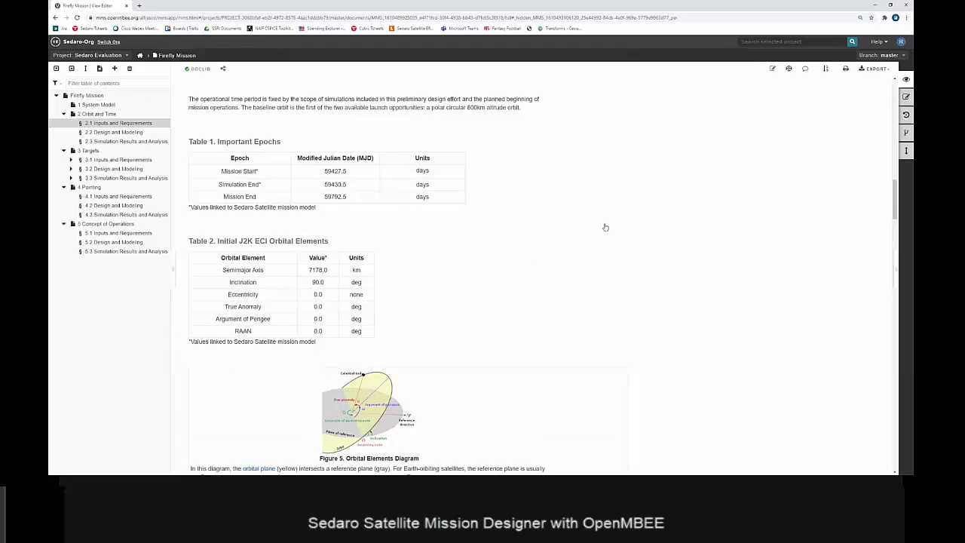
# Open the linked Semimajor Axis value in Table 2 for editing, then leave editing without entering a change
pyautogui.click(773, 68)
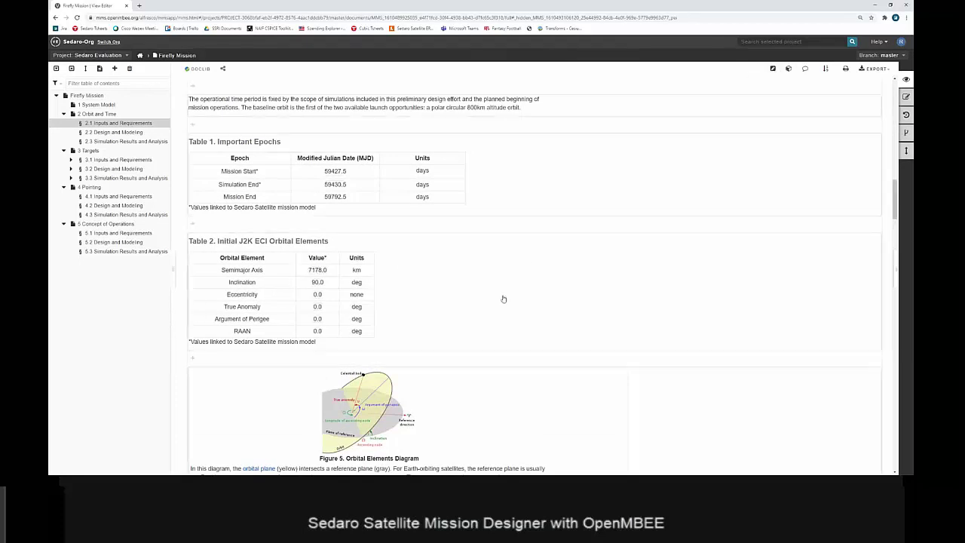
pyautogui.click(317, 270)
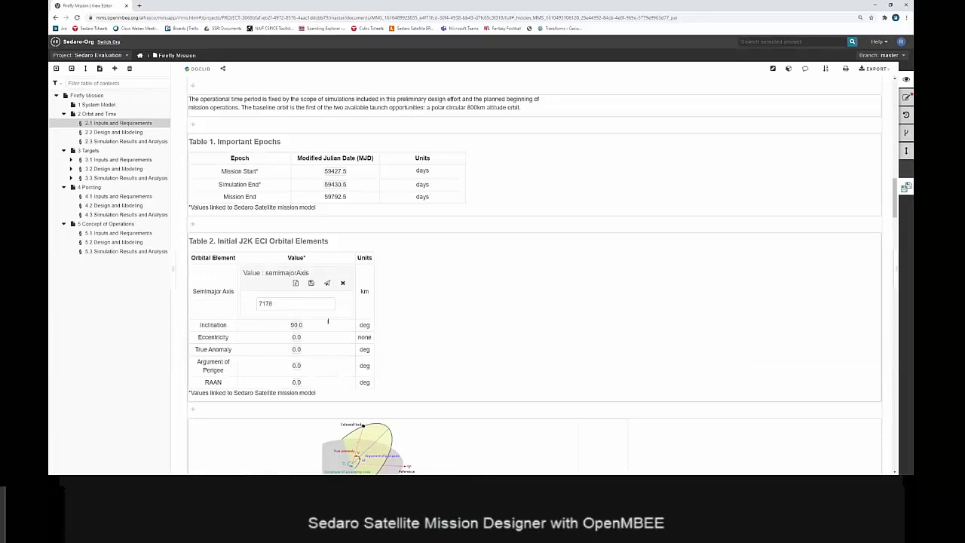
pyautogui.scroll(-2, 301, 272)
pyautogui.scroll(2, 301, 271)
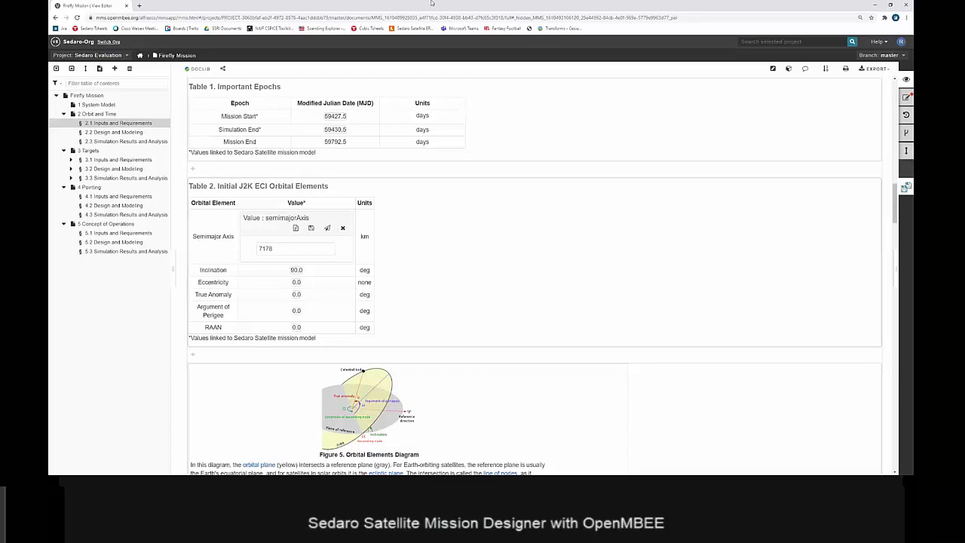
pyautogui.click(343, 229)
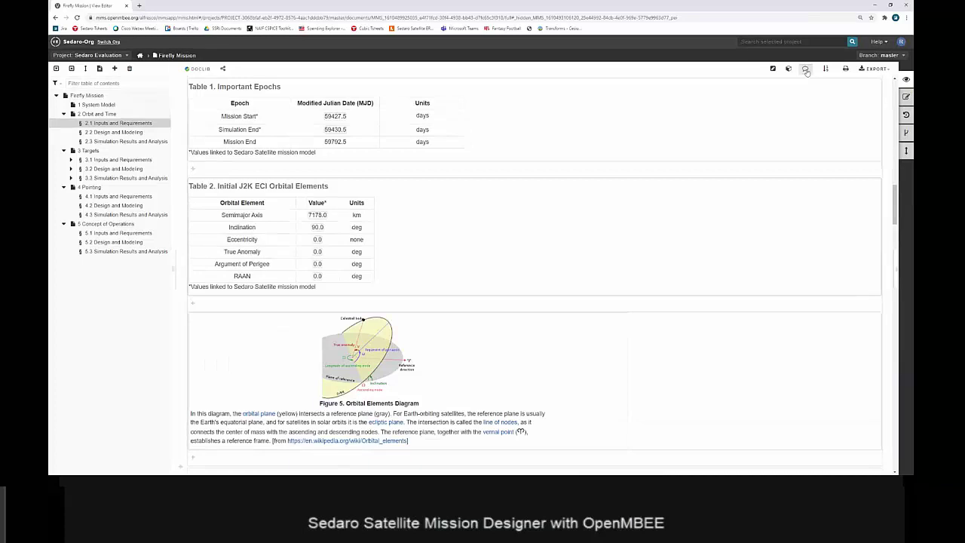
pyautogui.click(773, 68)
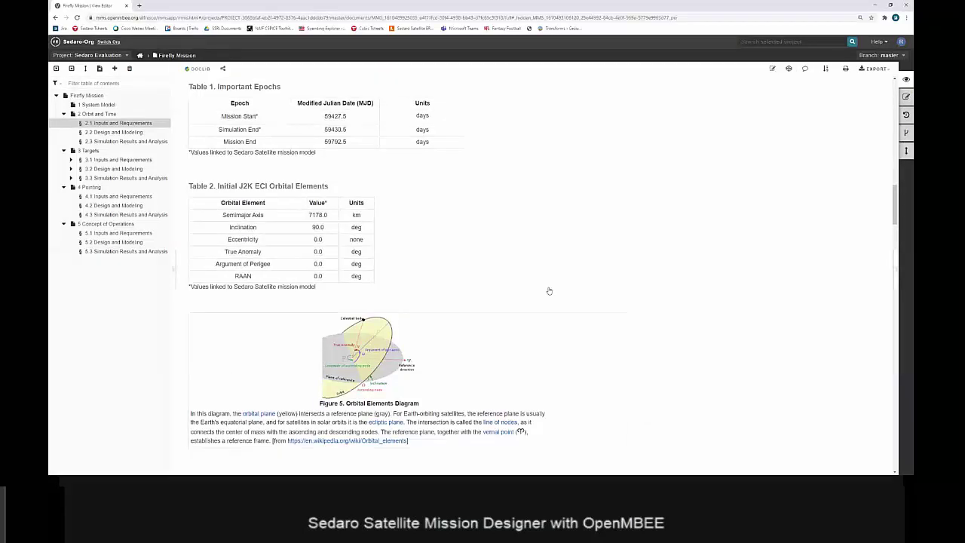
# Examine the Earth-fixed position, geodetic position and solar parameter plots in section 2.3 Simulation Results and Analysis
pyautogui.scroll(-3, 540, 242)
pyautogui.scroll(-3, 540, 241)
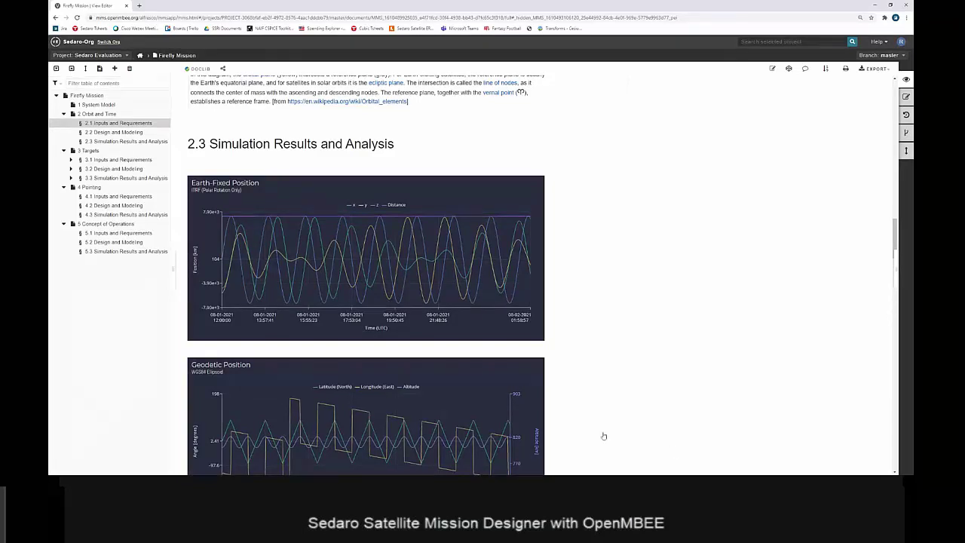
pyautogui.scroll(-3, 422, 215)
pyautogui.scroll(-6, 382, 204)
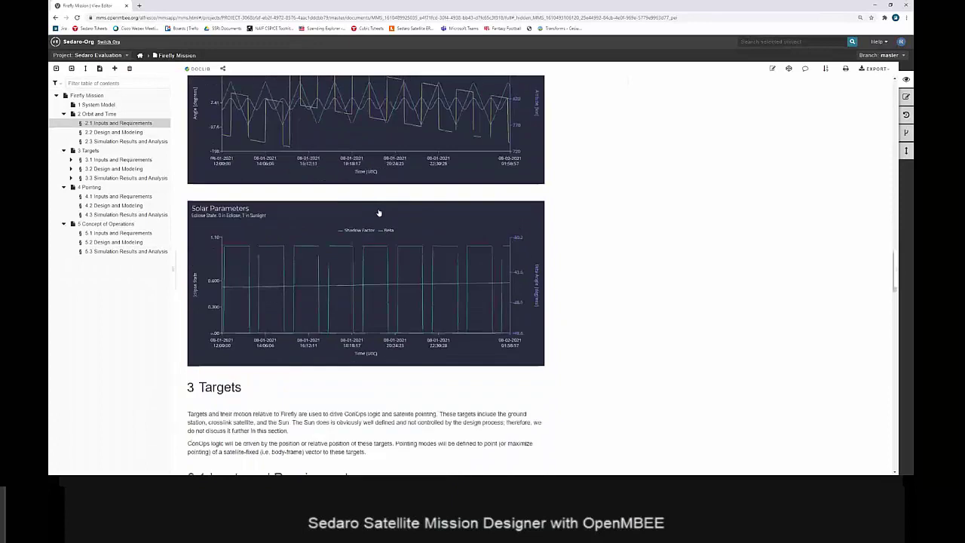
# Review the Targets section's ground station and crosslink satellite requirements, coordinate and orbital element tables, and simulation plots
pyautogui.scroll(-3, 231, 228)
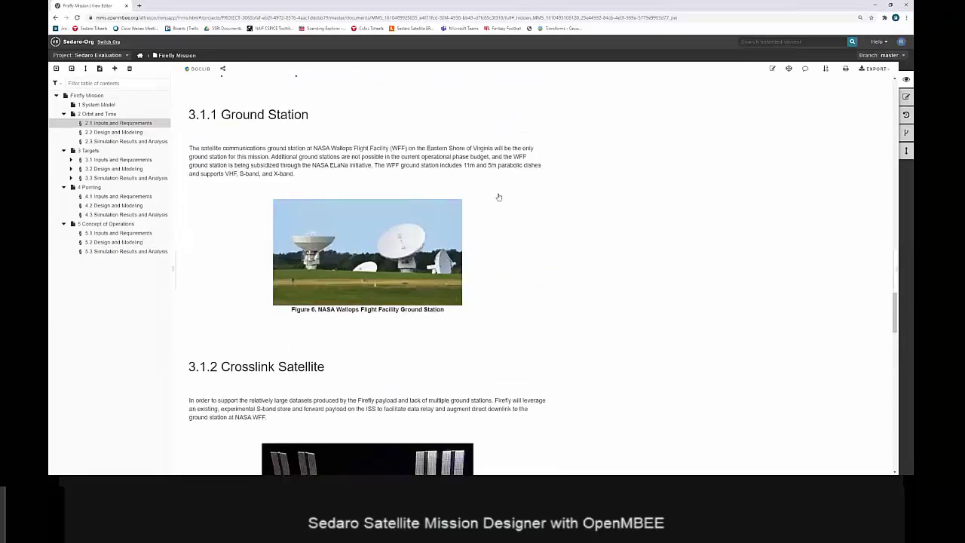
pyautogui.scroll(-2, 370, 278)
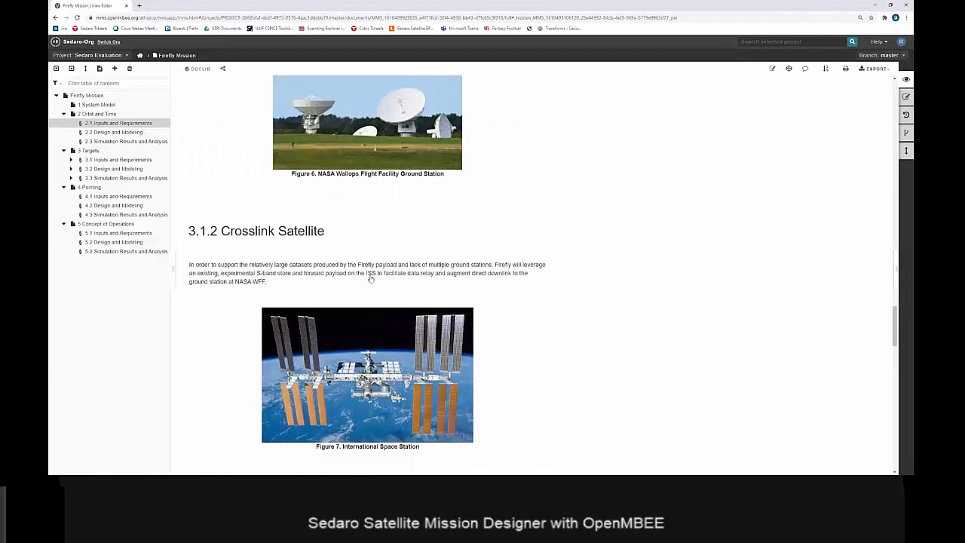
pyautogui.scroll(-1, 493, 403)
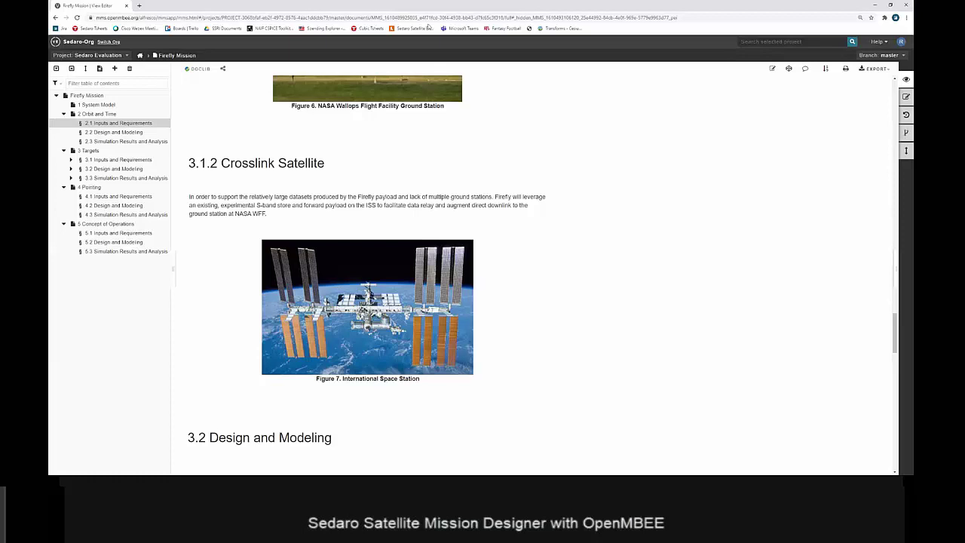
pyautogui.scroll(-2, 410, 292)
pyautogui.scroll(-2, 416, 304)
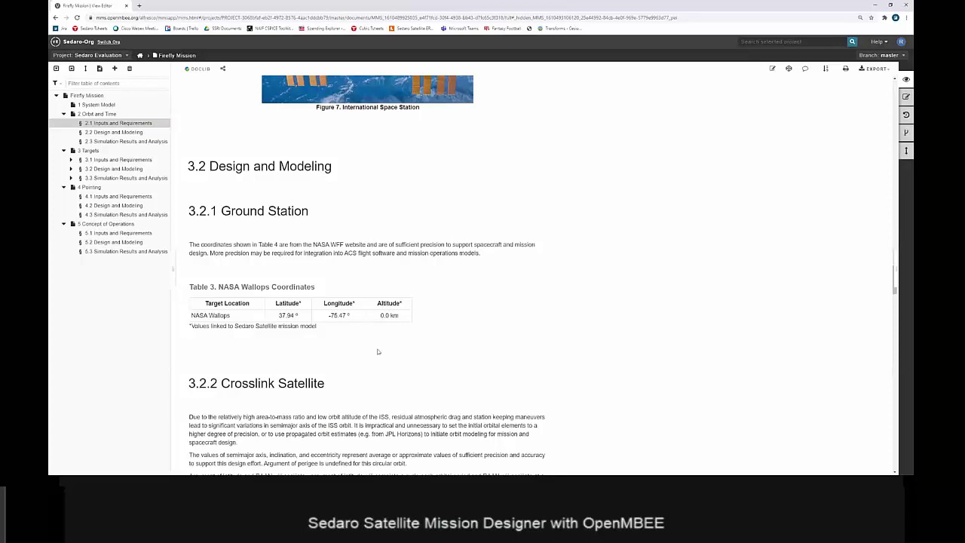
pyautogui.scroll(-5, 285, 332)
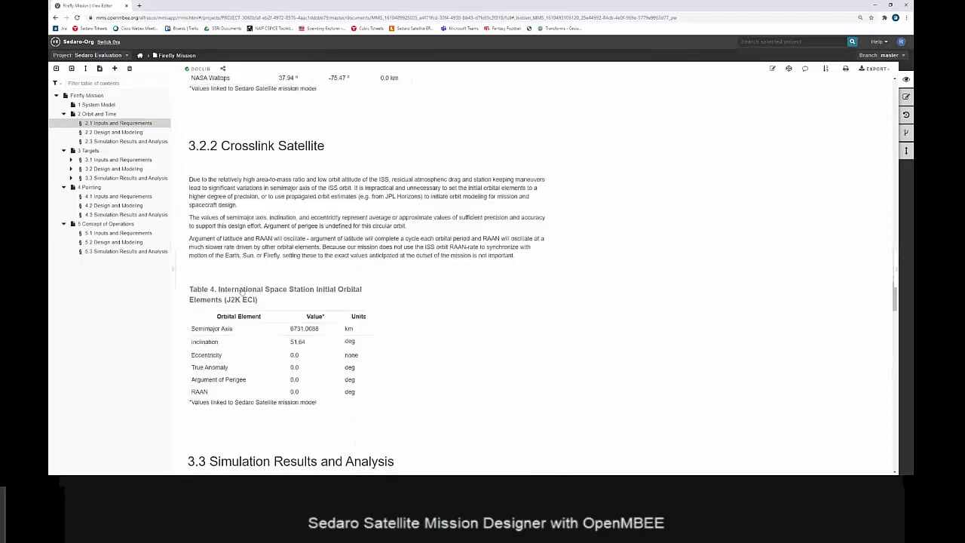
pyautogui.scroll(-8, 281, 240)
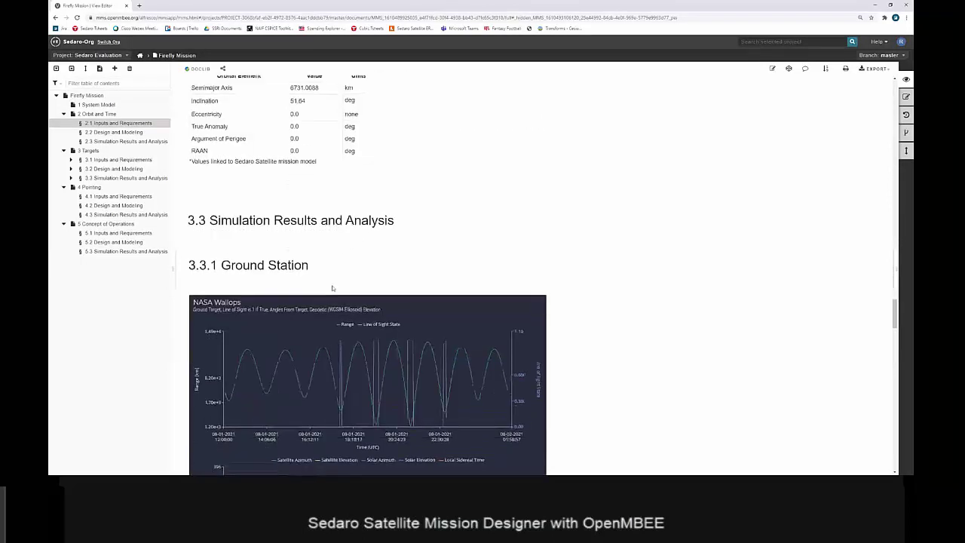
pyautogui.scroll(-10, 337, 242)
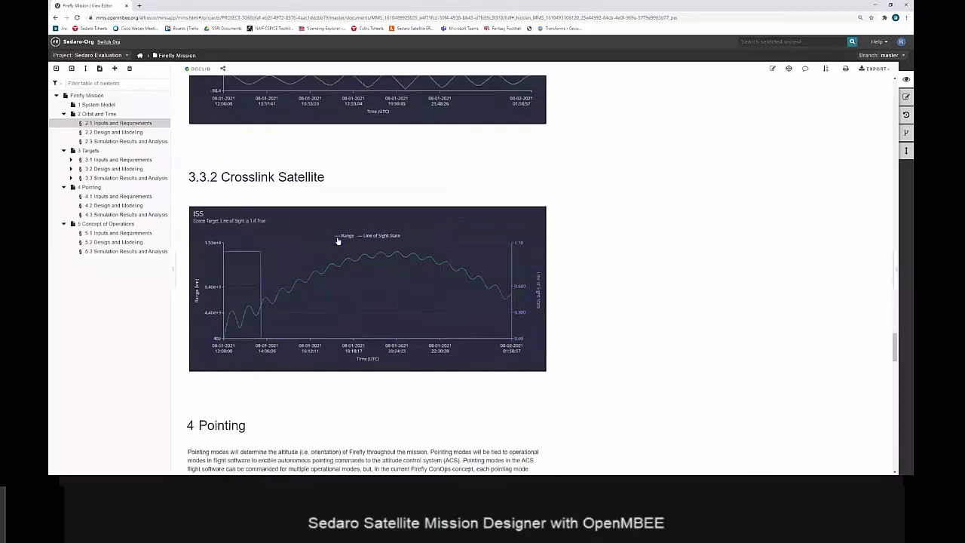
# Examine the Pointing section's requirements, the satellite body frame figure and the key body frame vectors in Table 5
pyautogui.scroll(-2, 339, 241)
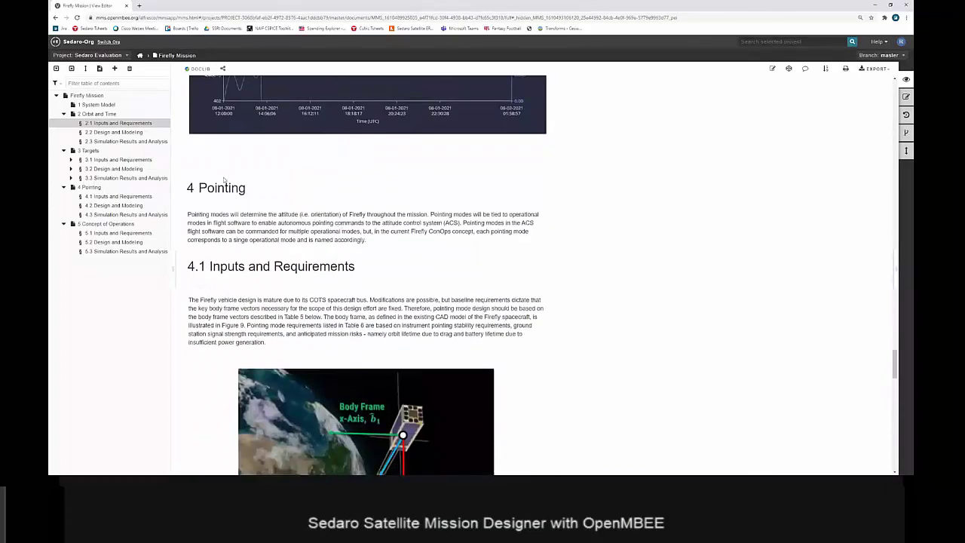
pyautogui.scroll(-4, 316, 259)
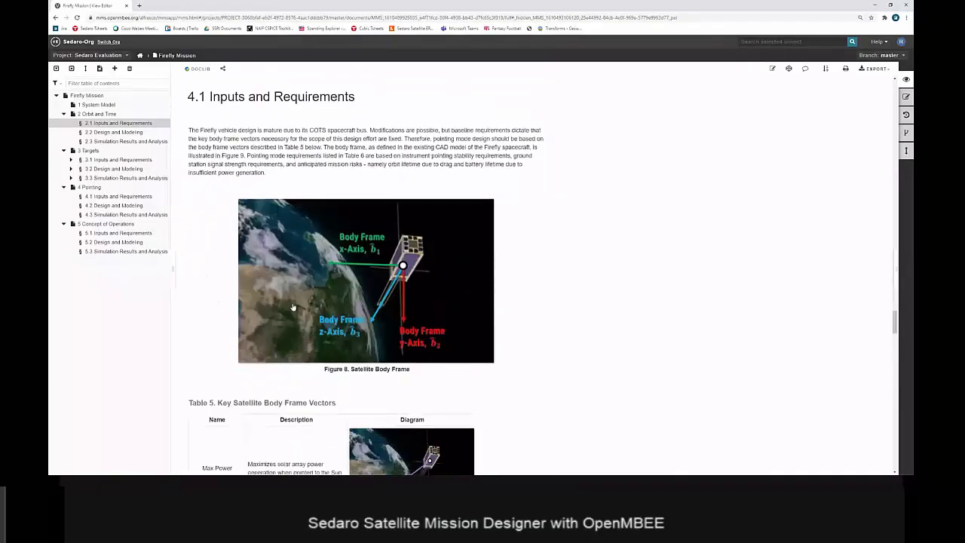
pyautogui.scroll(-3, 339, 257)
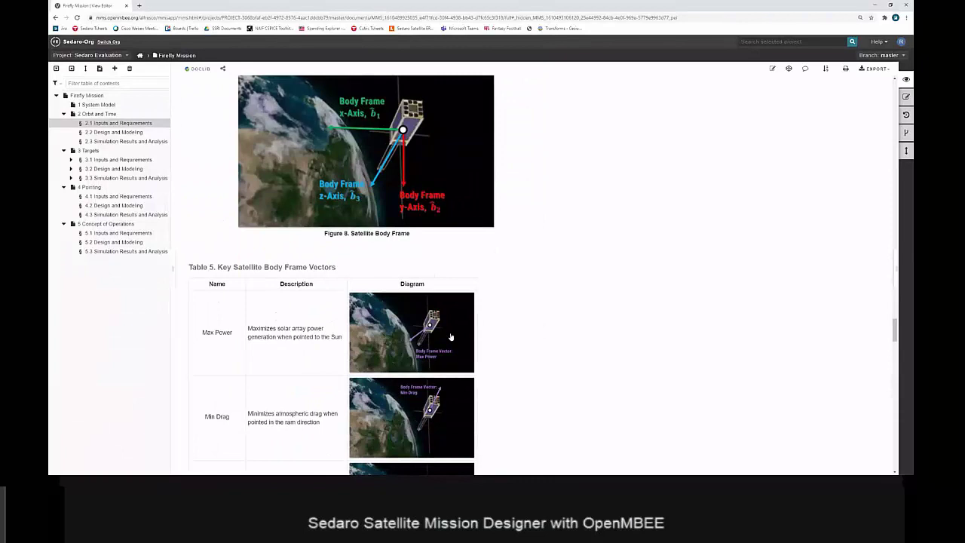
pyautogui.scroll(-2, 450, 364)
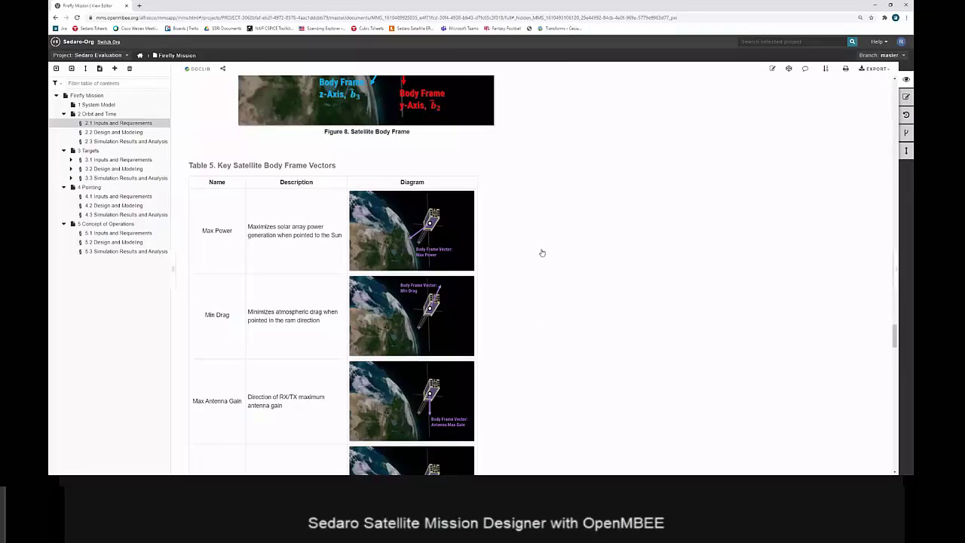
# Examine the pointing modes in Tables 6 and 8, the body frame unit vectors in Table 7 and the inertial attitude plot
pyautogui.scroll(-2, 518, 320)
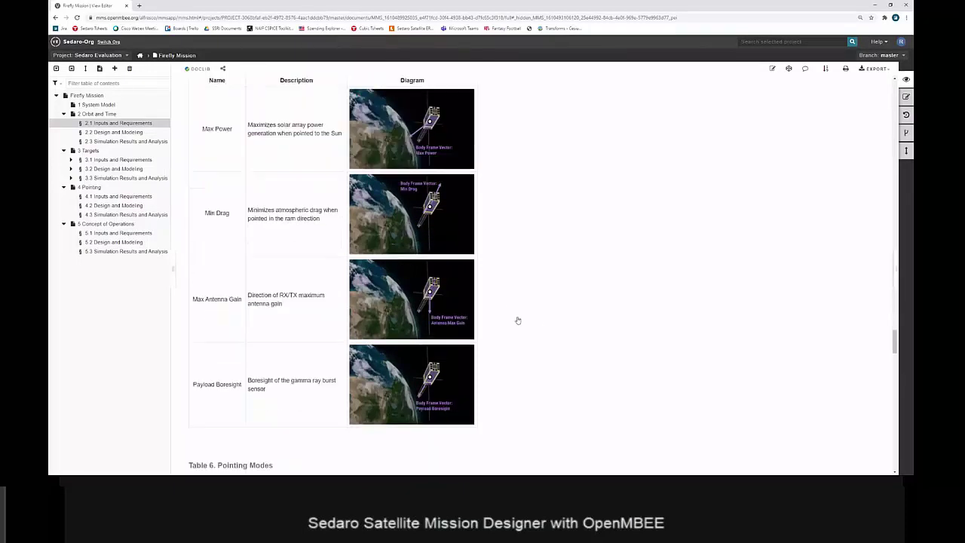
pyautogui.scroll(-4, 518, 321)
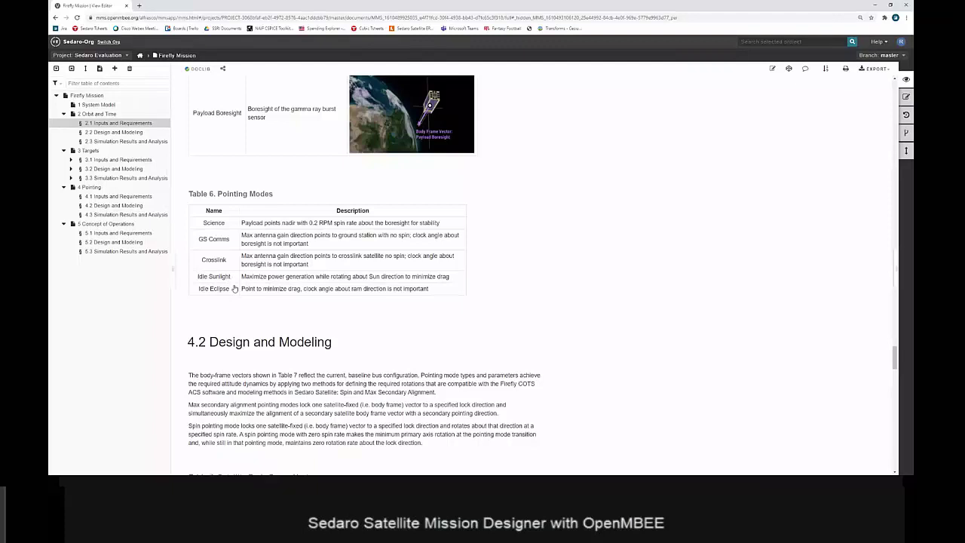
pyautogui.scroll(-3, 359, 341)
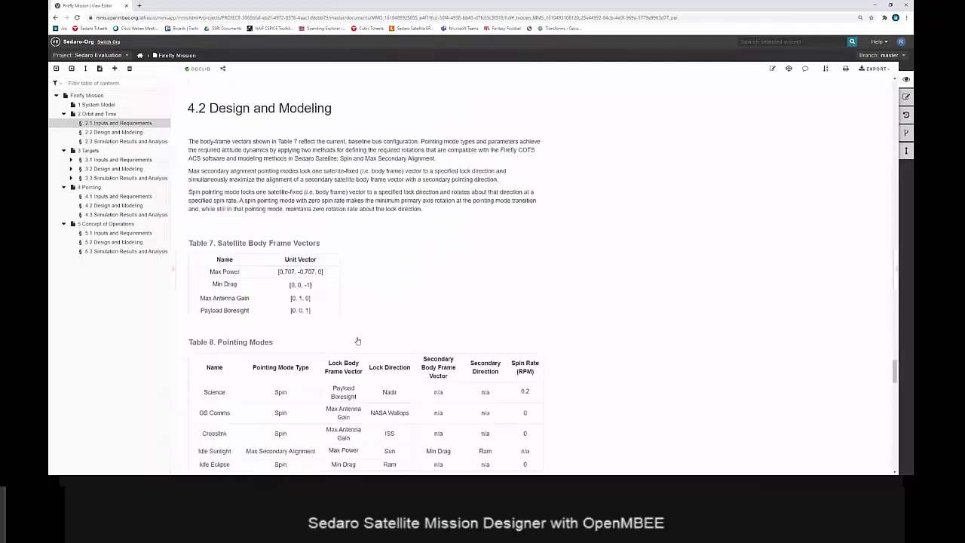
pyautogui.scroll(-1, 387, 301)
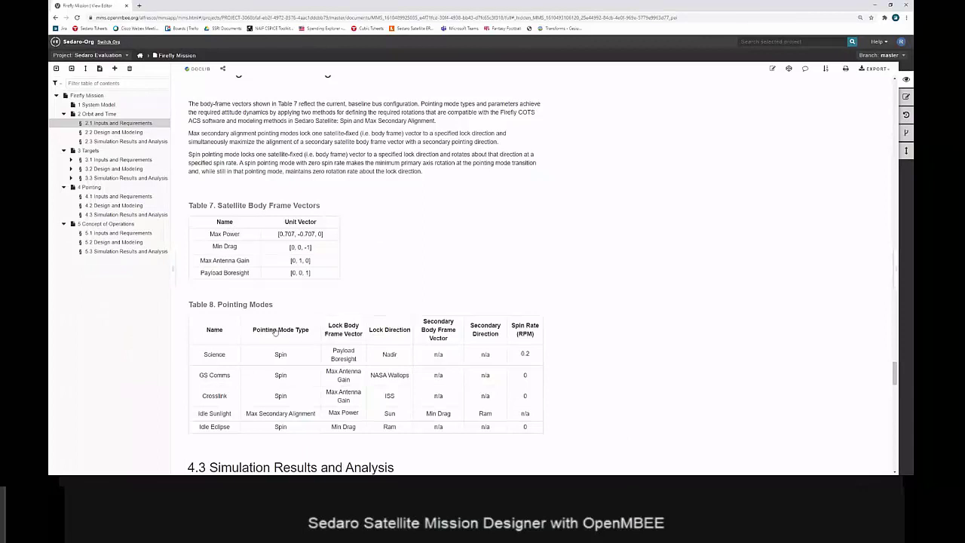
pyautogui.scroll(-5, 276, 341)
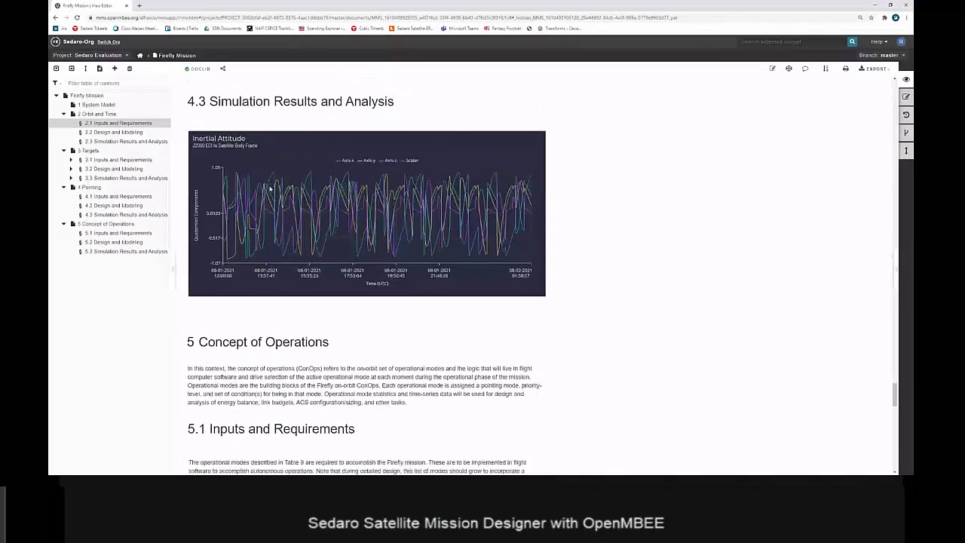
pyautogui.scroll(-1, 392, 175)
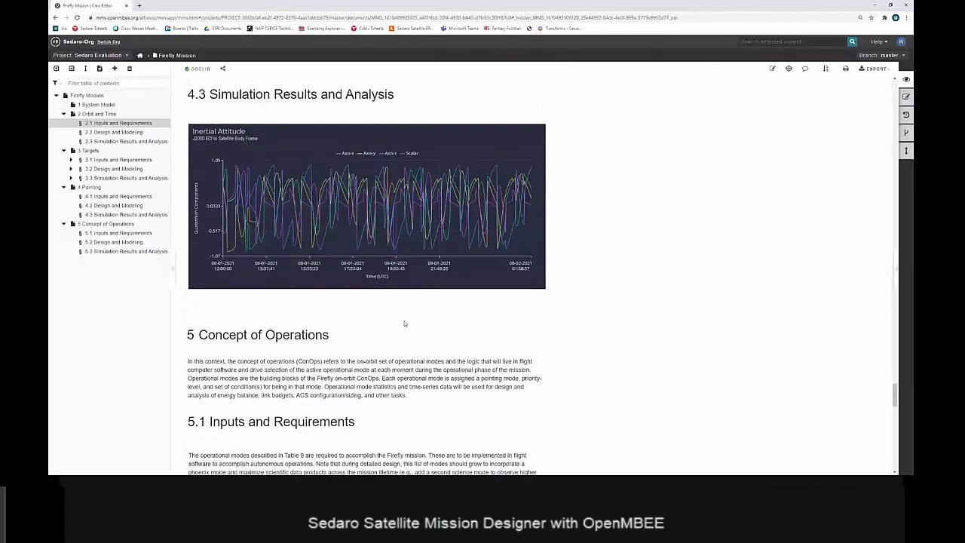
# Review the Concept of Operations section's operational modes, performance requirements and conditions, and the simulated mode timeline and mode distribution charts
pyautogui.scroll(-3, 404, 324)
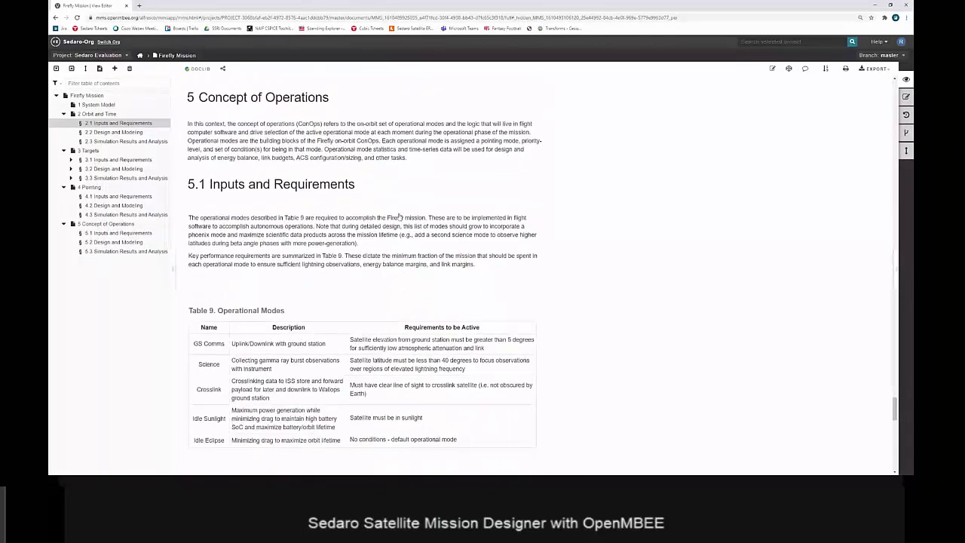
pyautogui.scroll(-1, 317, 252)
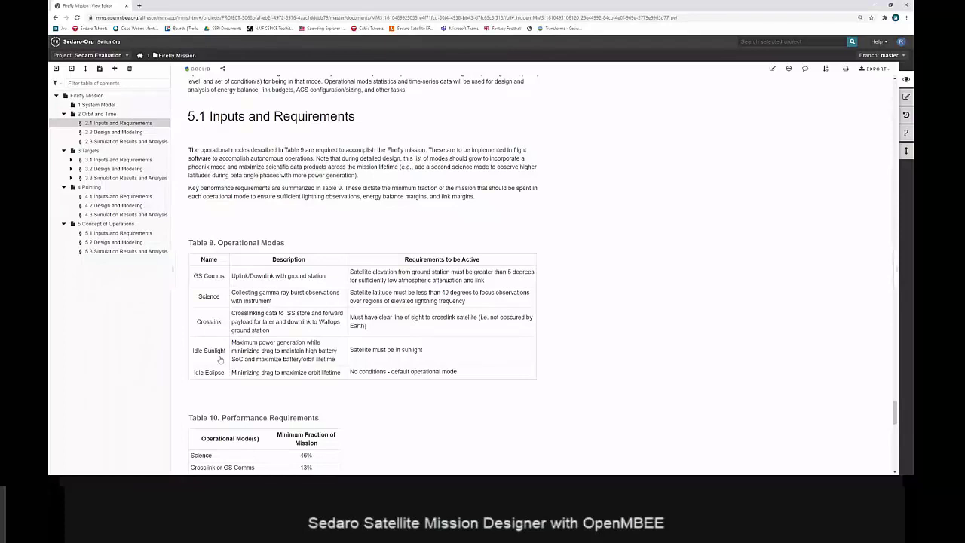
pyautogui.scroll(-1, 226, 377)
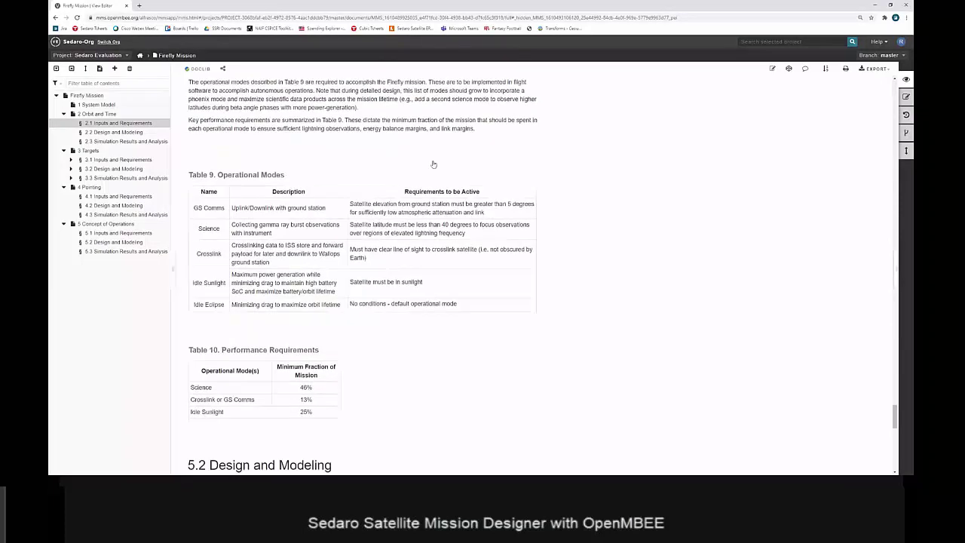
pyautogui.scroll(-1, 360, 365)
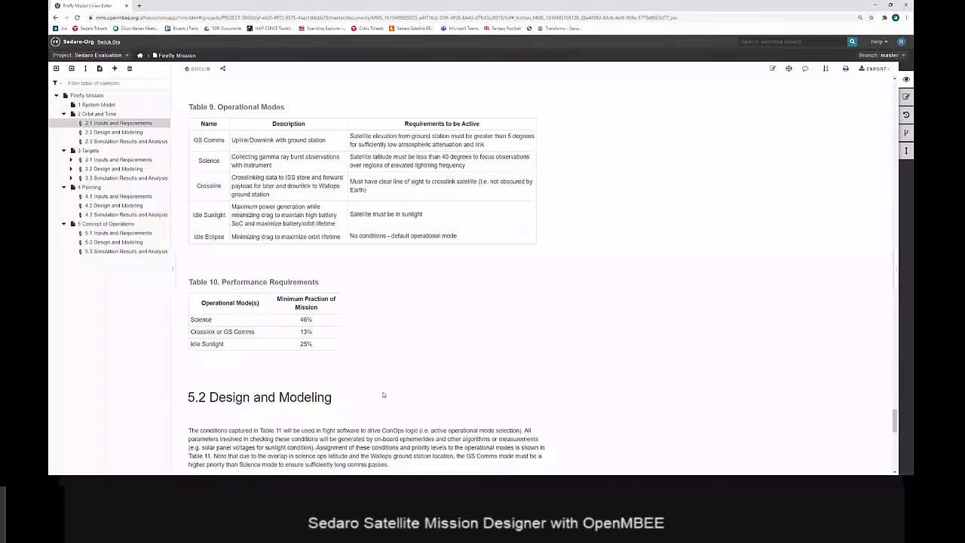
pyautogui.scroll(-5, 457, 417)
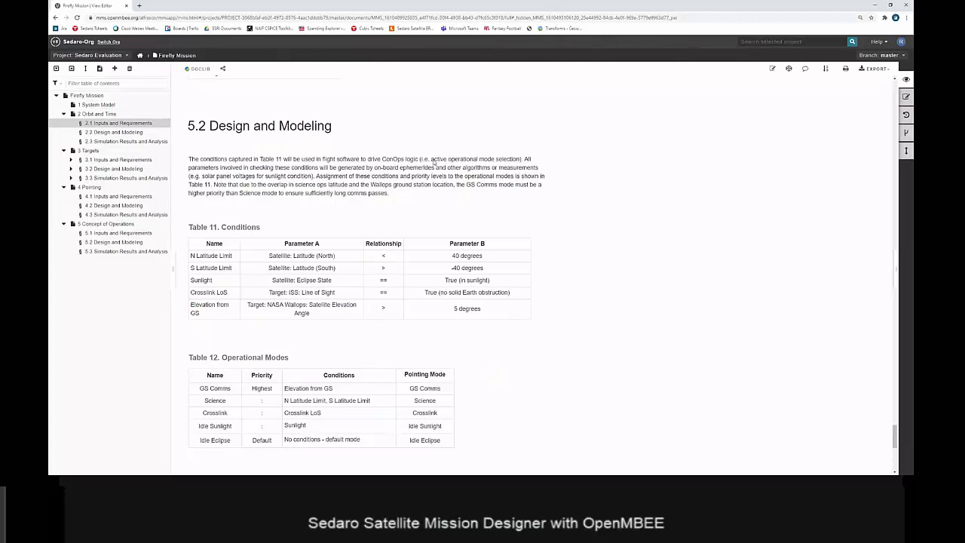
pyautogui.scroll(-1, 562, 389)
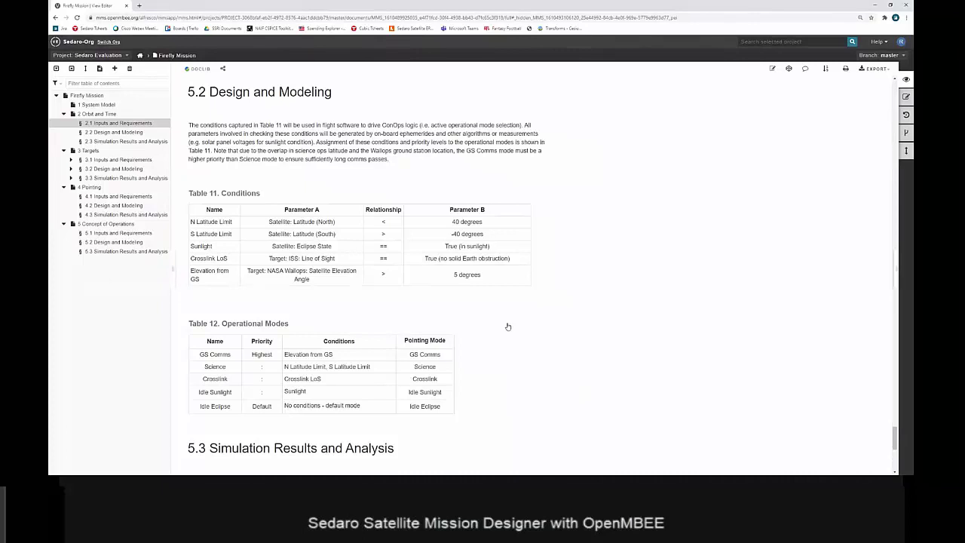
pyautogui.scroll(-7, 509, 328)
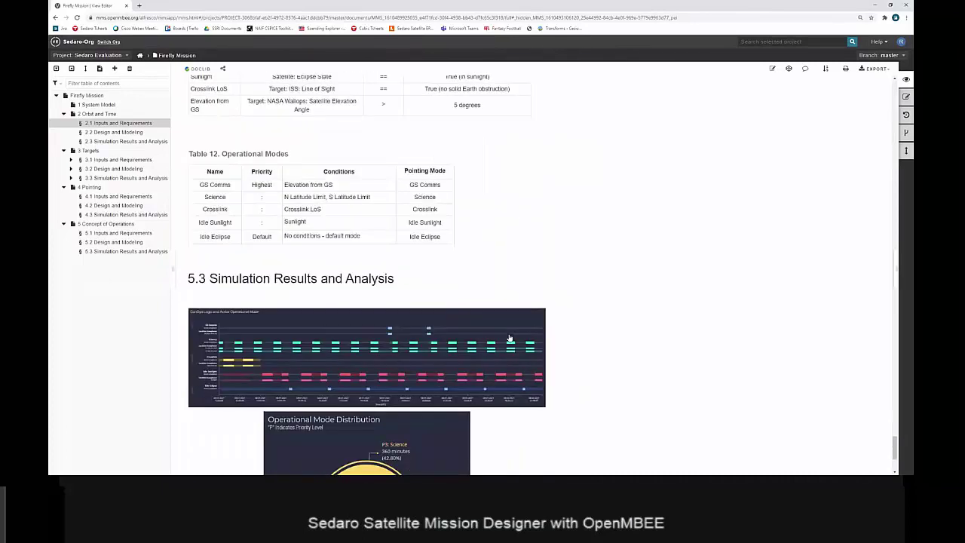
pyautogui.scroll(-2, 241, 79)
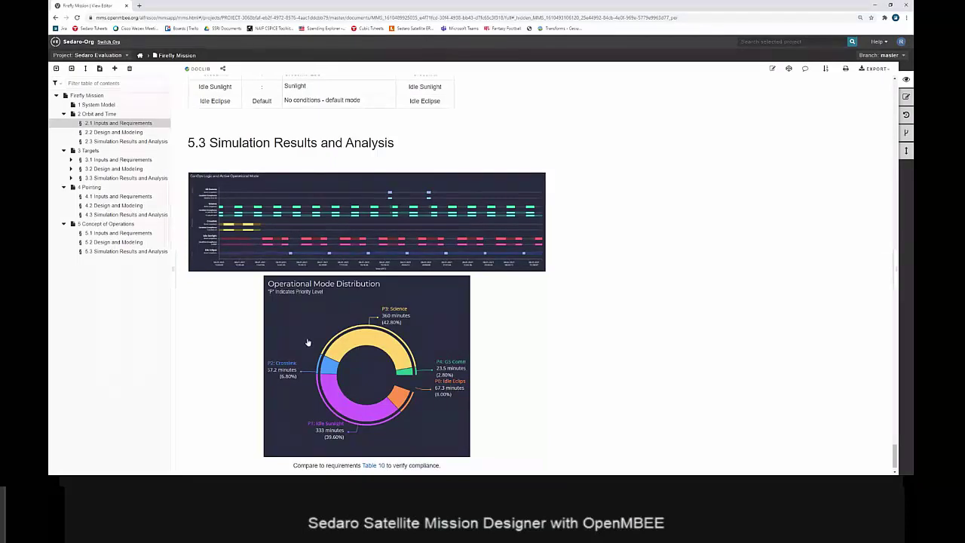
pyautogui.scroll(3, 688, 219)
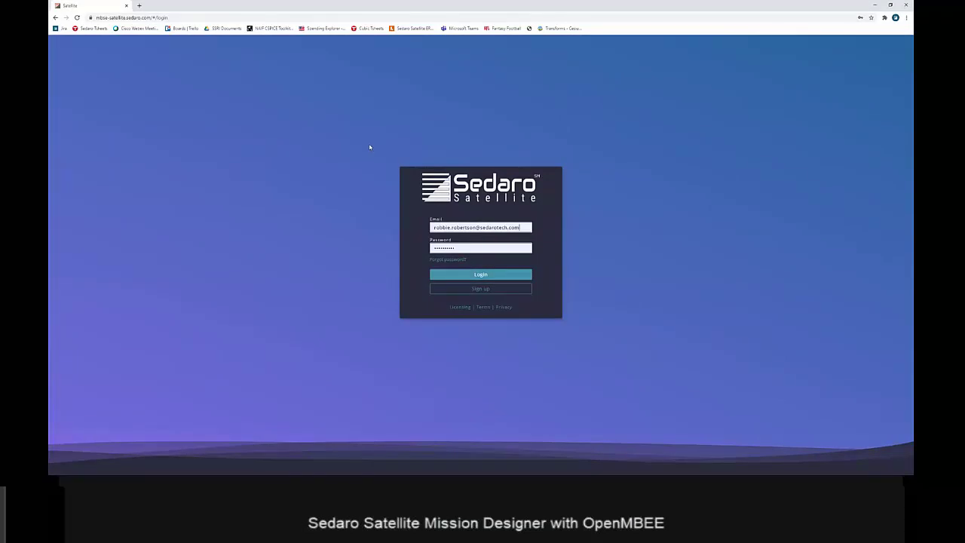
# In Sedaro Satellite, look at the account sign-up form, then return to the login form and log in with the prefilled credentials
pyautogui.click(482, 289)
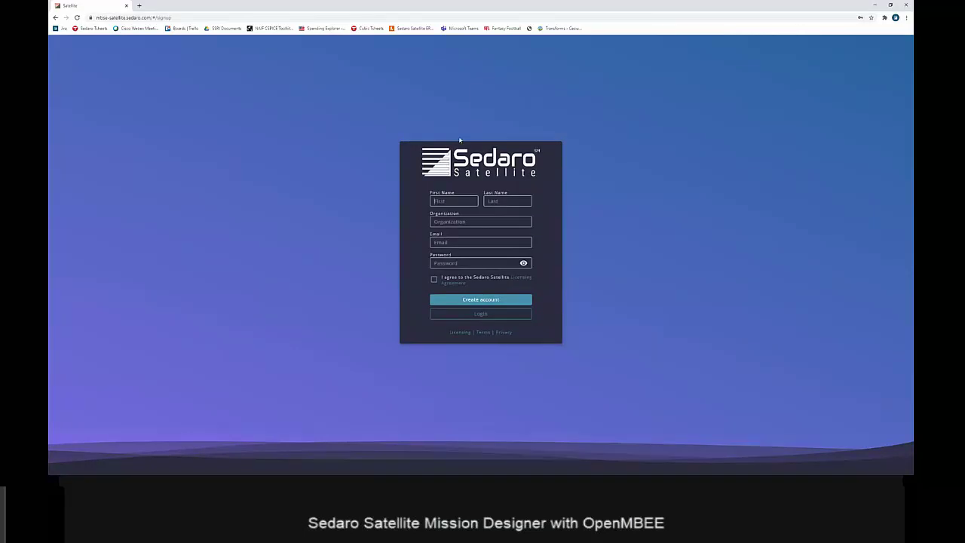
pyautogui.click(480, 314)
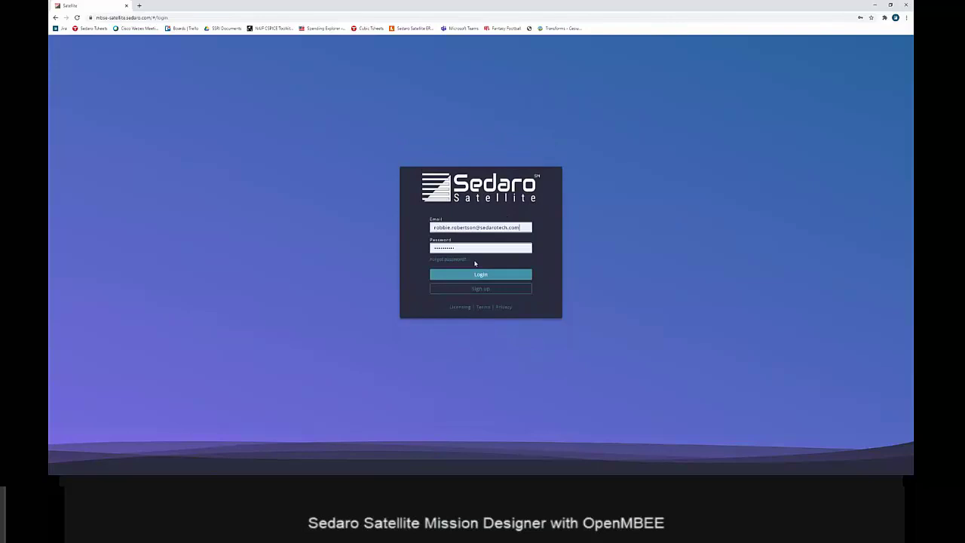
pyautogui.click(482, 276)
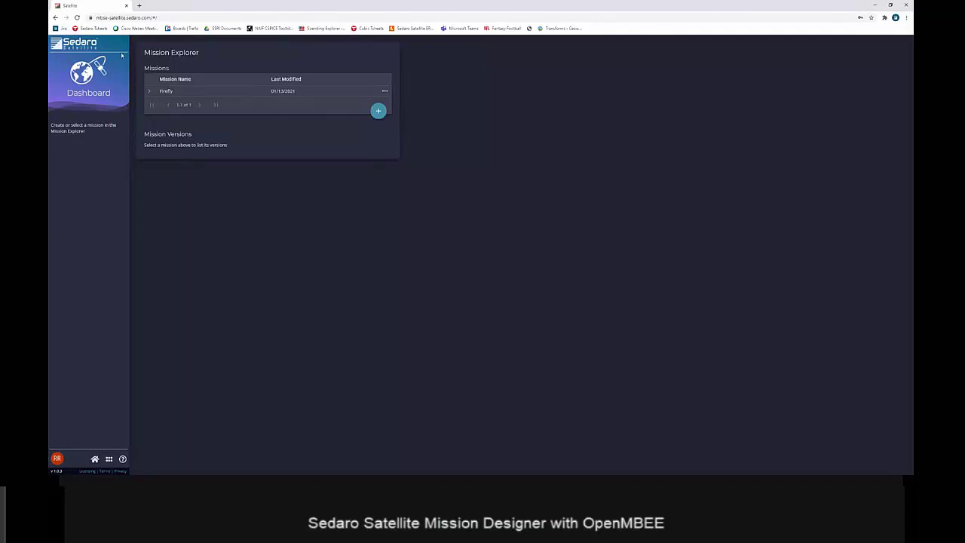
# Select the Firefly mission and start a new mission version named Test 8
pyautogui.click(225, 92)
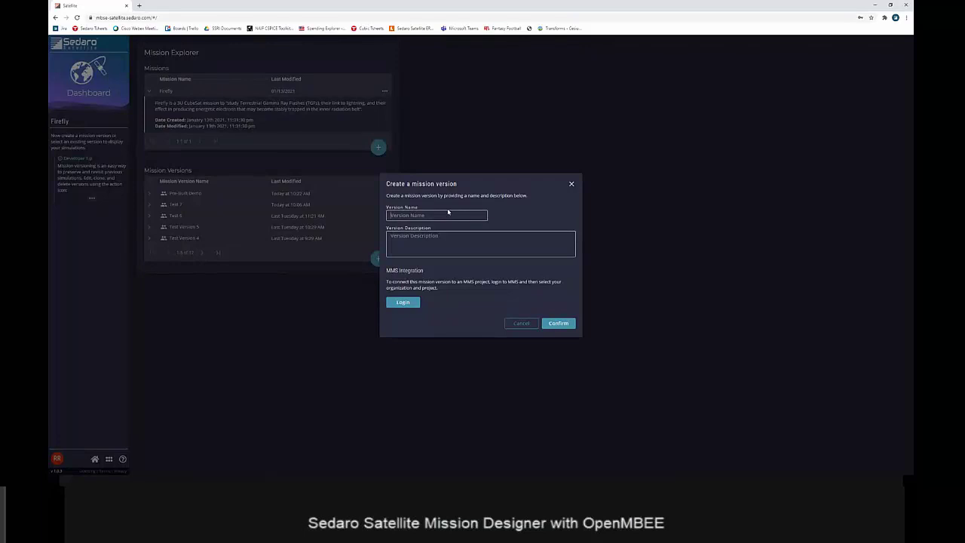
pyautogui.write('Test 8')
# Log in to MMS from the mission version dialog, keeping the OpenMBEE host URL and using the saved MMS username and password
pyautogui.click(401, 301)
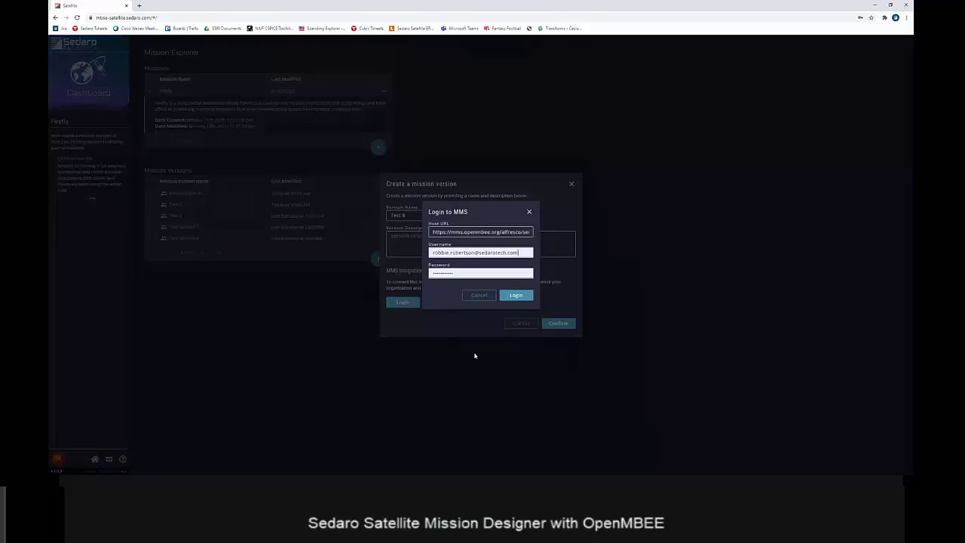
pyautogui.moveTo(431, 232); pyautogui.dragTo(573, 234)
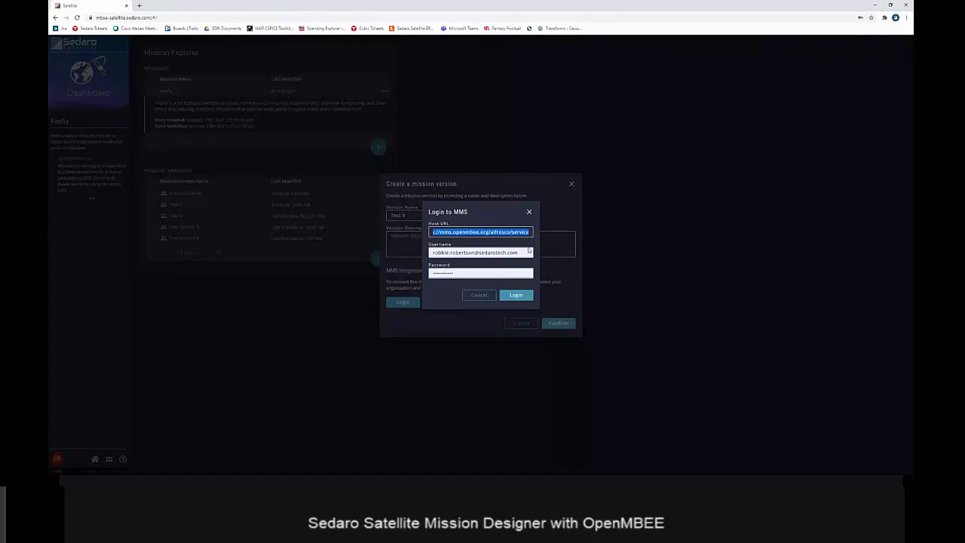
pyautogui.click(495, 254)
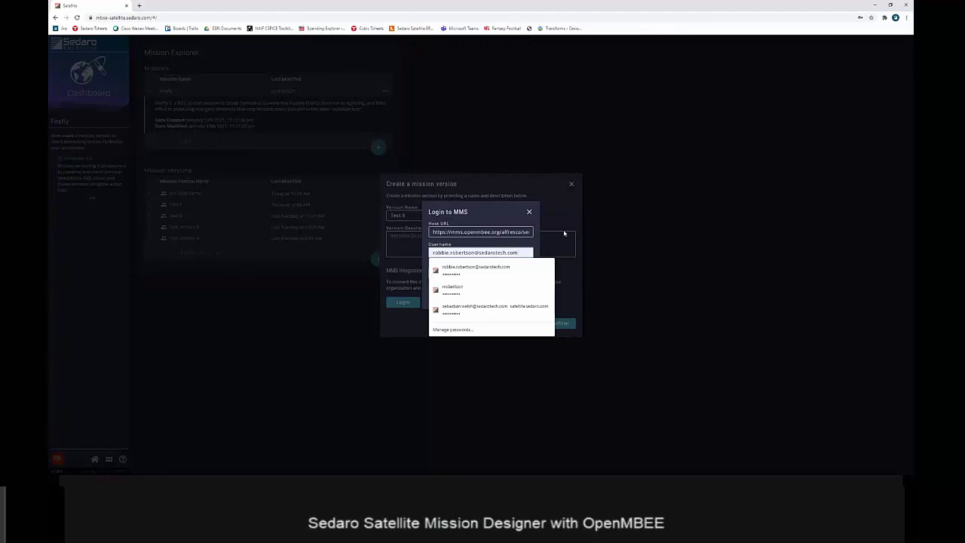
pyautogui.click(501, 252)
pyautogui.click(502, 252)
pyautogui.press('Down')
pyautogui.press('Down')
pyautogui.press('Return')
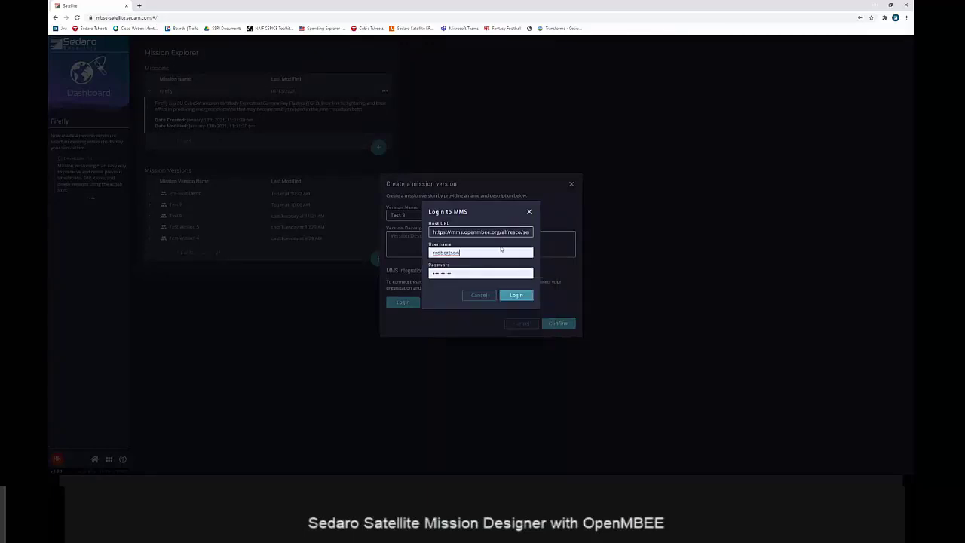
pyautogui.click(503, 294)
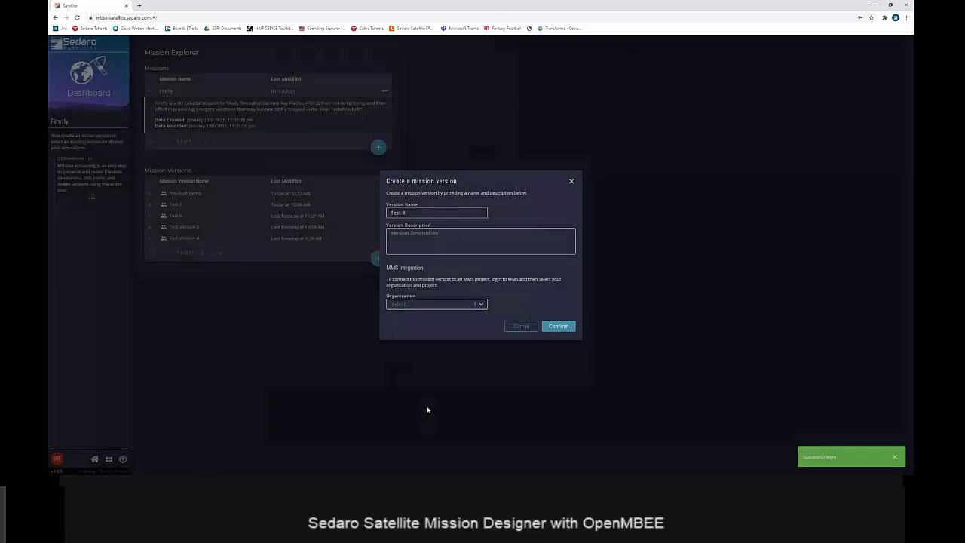
# Connect the mission version to the Sedaro Evaluation project of the Sedaro-Org organization and create it
pyautogui.click(434, 305)
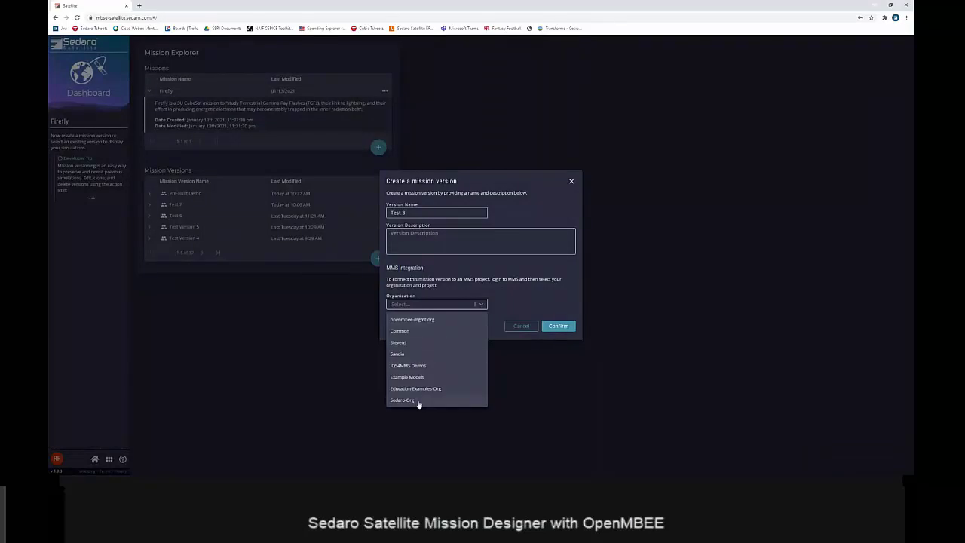
pyautogui.click(419, 401)
pyautogui.click(410, 315)
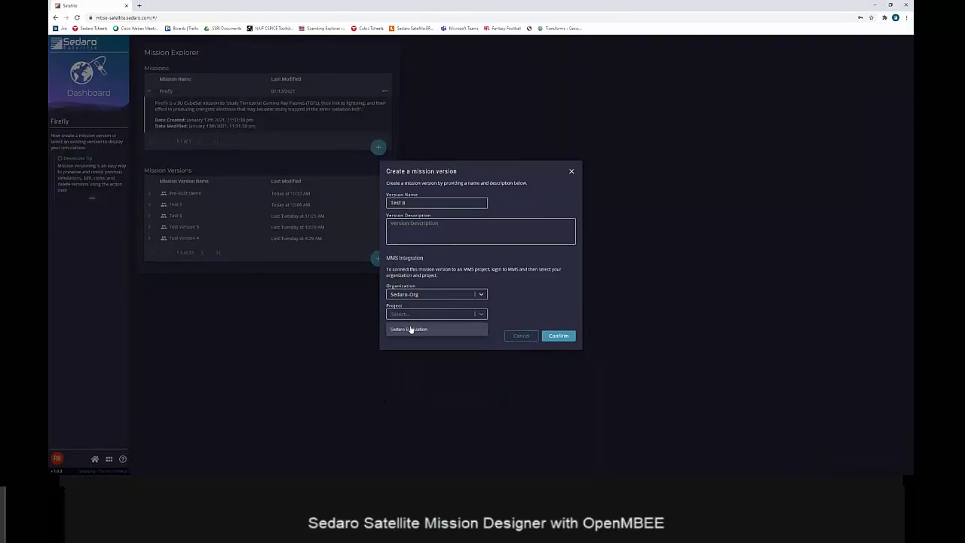
pyautogui.click(409, 329)
pyautogui.click(558, 337)
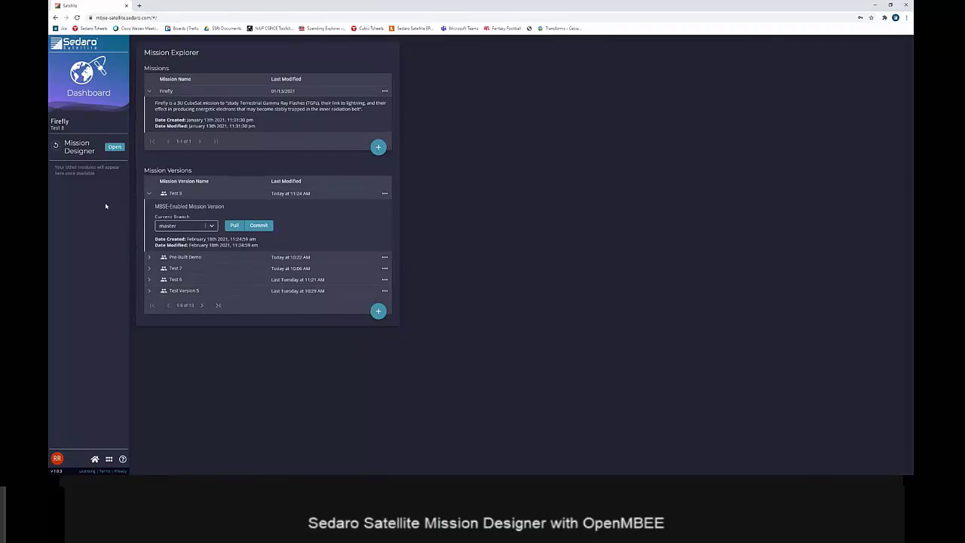
# Open the Mission Designer for Test 8 and place its window side by side with the View Editor document
pyautogui.click(113, 147)
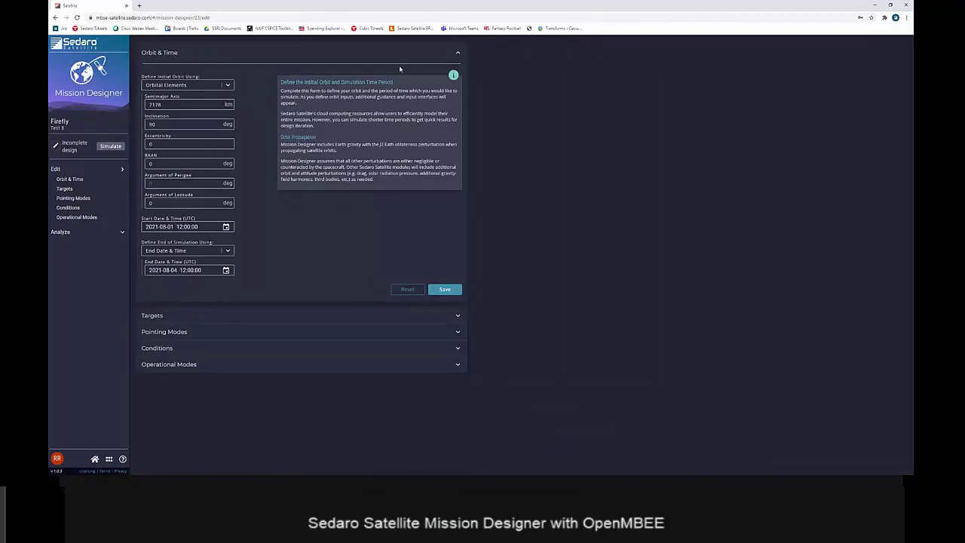
pyautogui.moveTo(465, 6); pyautogui.dragTo(556, 102)
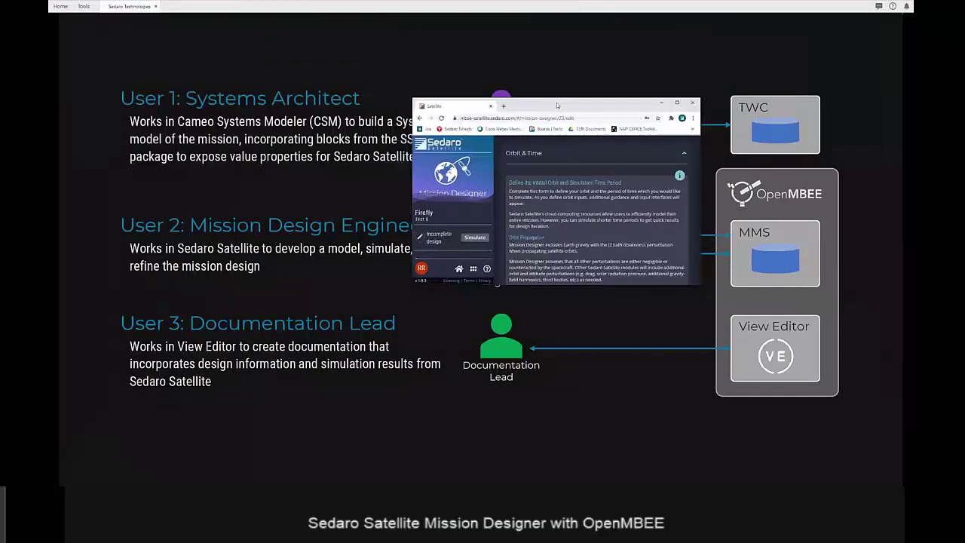
pyautogui.press('super+Right')
pyautogui.press('Return')
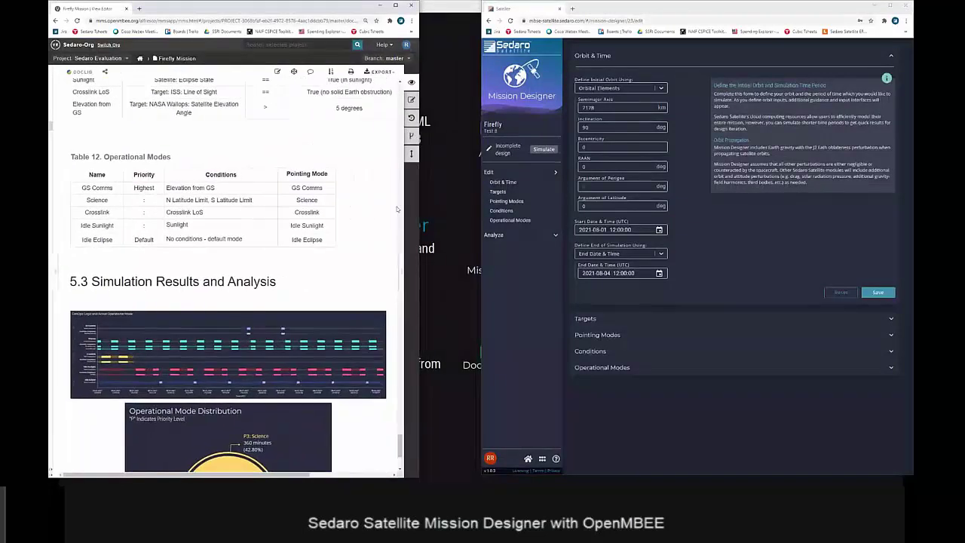
# Return the Firefly Mission document to Tables 1 and 2 in section 2.2 for comparison with the Orbit & Time inputs
pyautogui.scroll(10, 335, 228)
pyautogui.scroll(20, 338, 229)
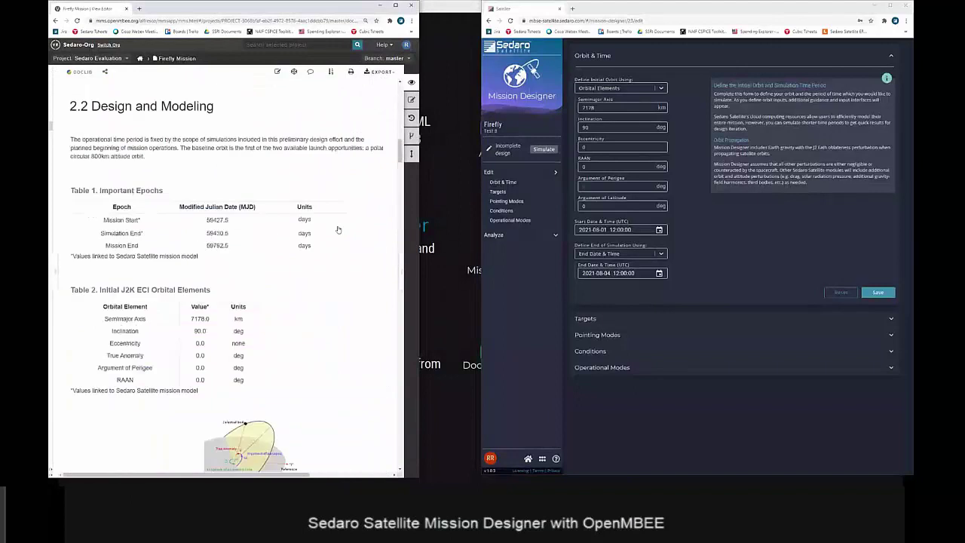
pyautogui.scroll(-15, 251, 319)
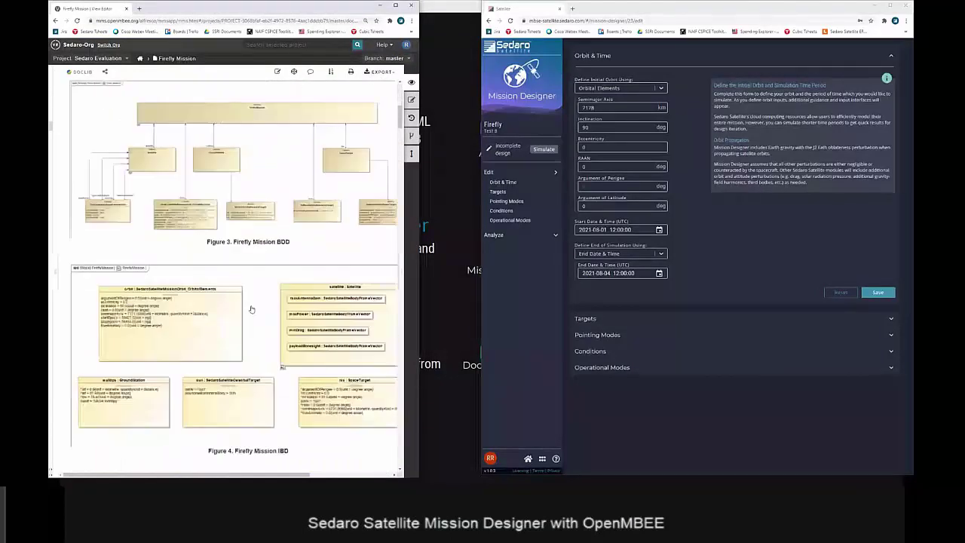
pyautogui.scroll(-1, 251, 319)
pyautogui.scroll(2, 252, 319)
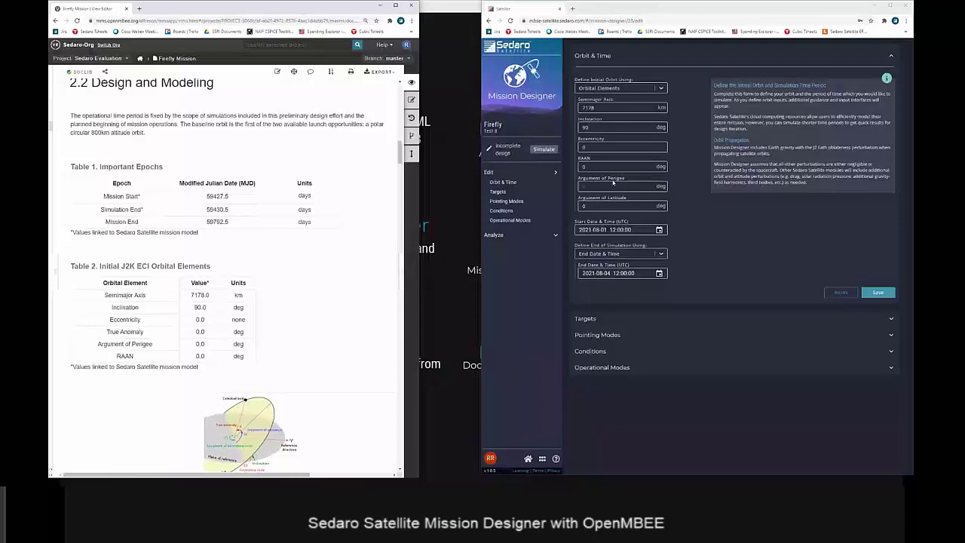
# Widen the Mission Designer window up to the document window and select the Semimajor Axis value in the Orbit & Time form
pyautogui.moveTo(480, 88); pyautogui.dragTo(420, 89)
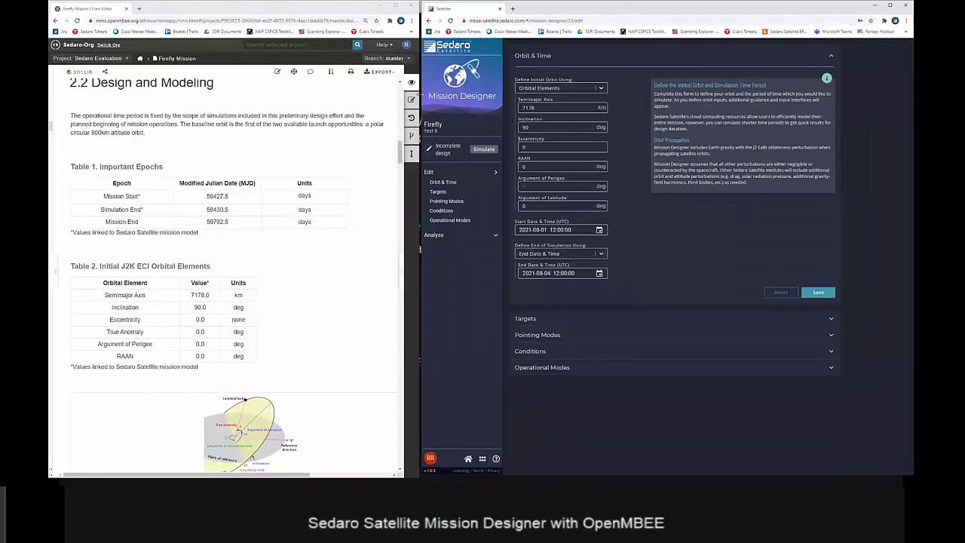
pyautogui.doubleClick(547, 108)
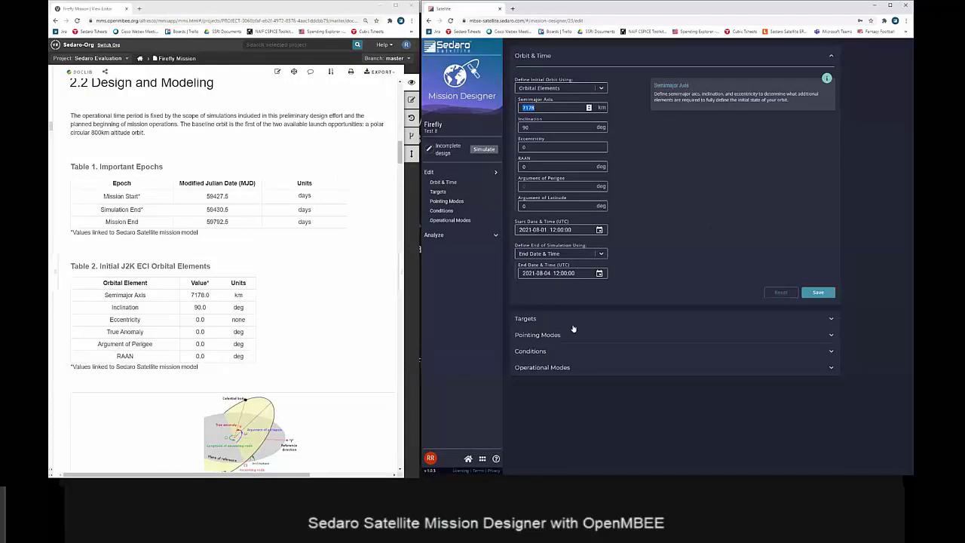
# Compare the NASA Wallops target's coordinates in the mission version with Table 3 in section 3.2.1 of the document
pyautogui.click(542, 323)
pyautogui.scroll(-20, 198, 337)
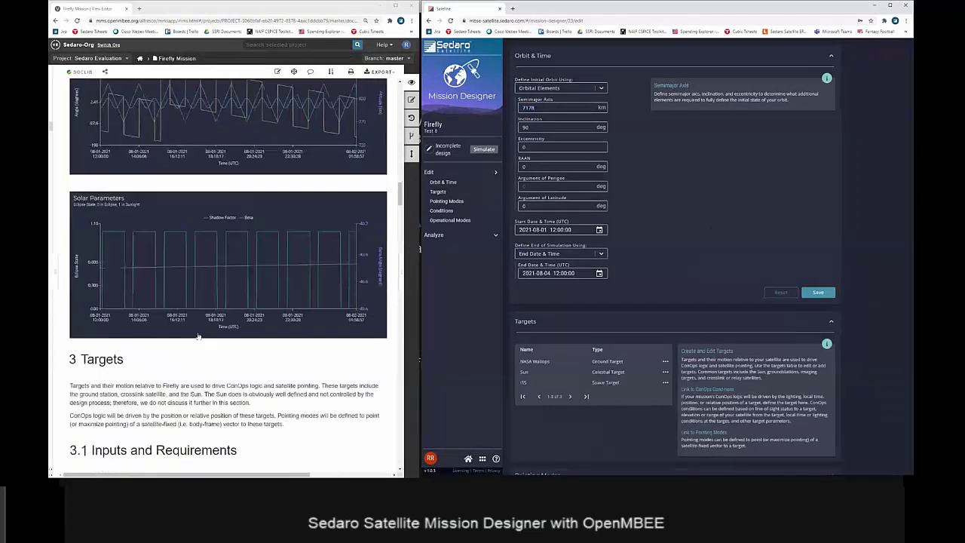
pyautogui.scroll(2, 198, 332)
pyautogui.scroll(-5, 200, 332)
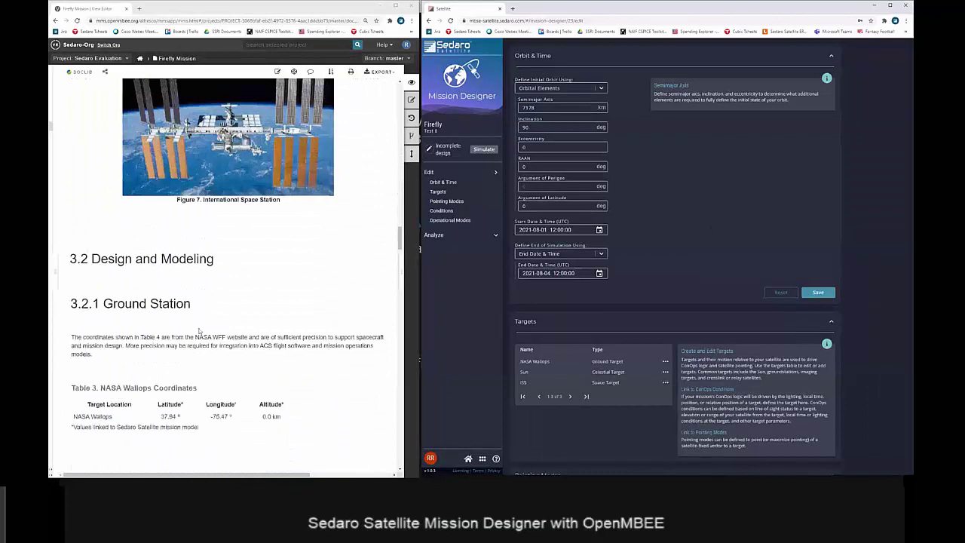
pyautogui.scroll(-3, 199, 330)
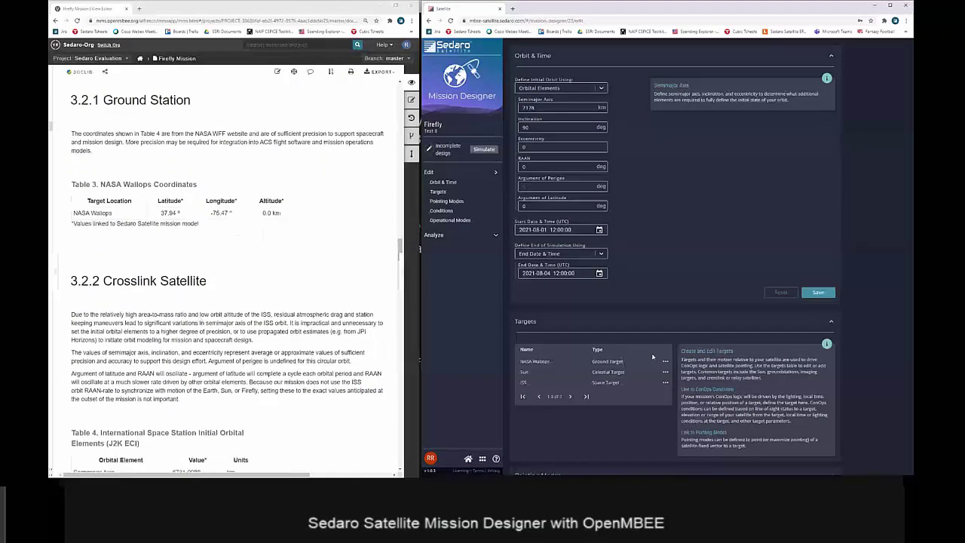
pyautogui.scroll(-1, 653, 357)
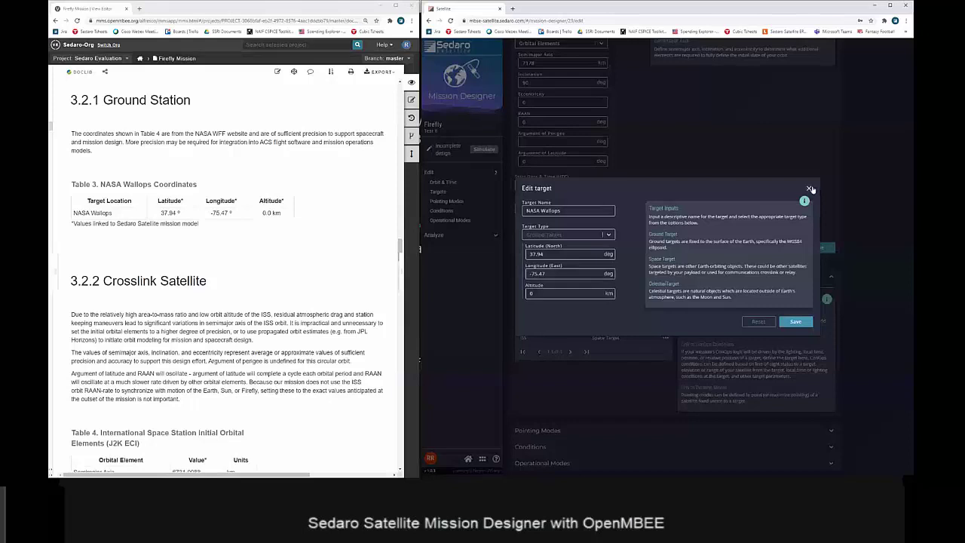
pyautogui.click(810, 188)
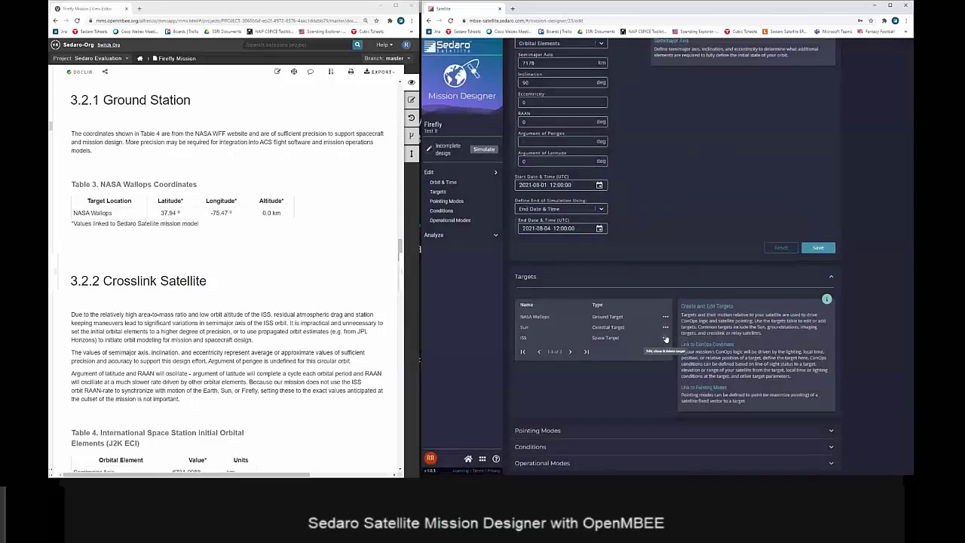
# Open the ISS target for editing and try defining its initial orbit using Position & Velocity (ECI)
pyautogui.click(666, 340)
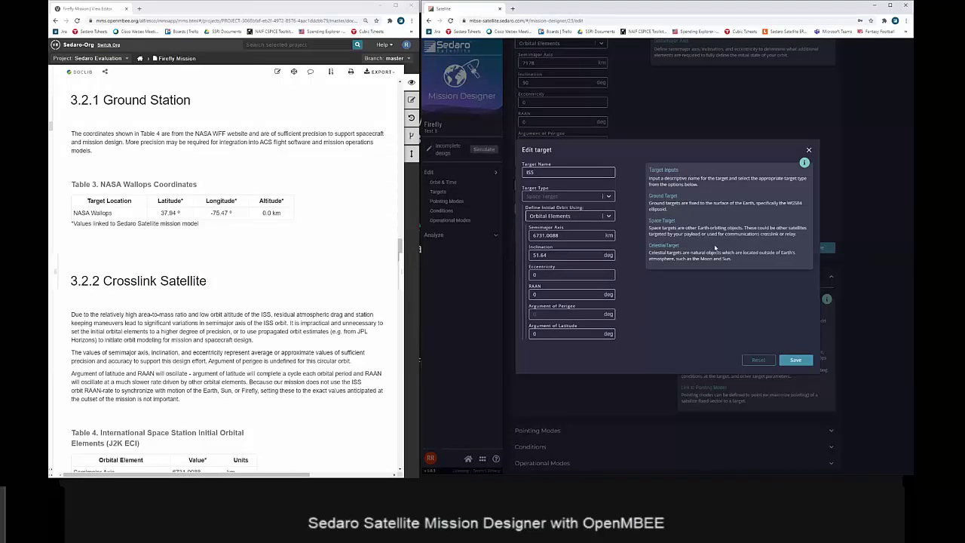
pyautogui.click(569, 217)
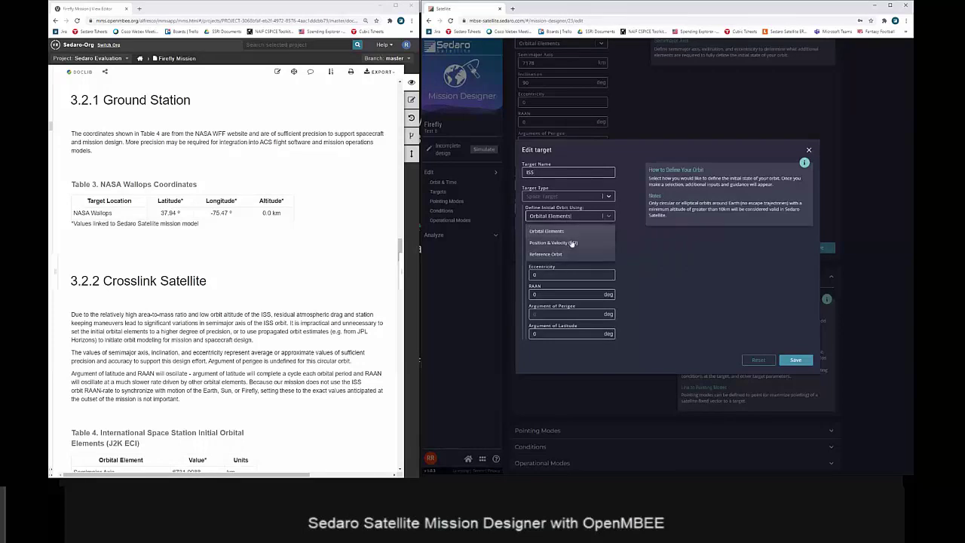
pyautogui.click(573, 243)
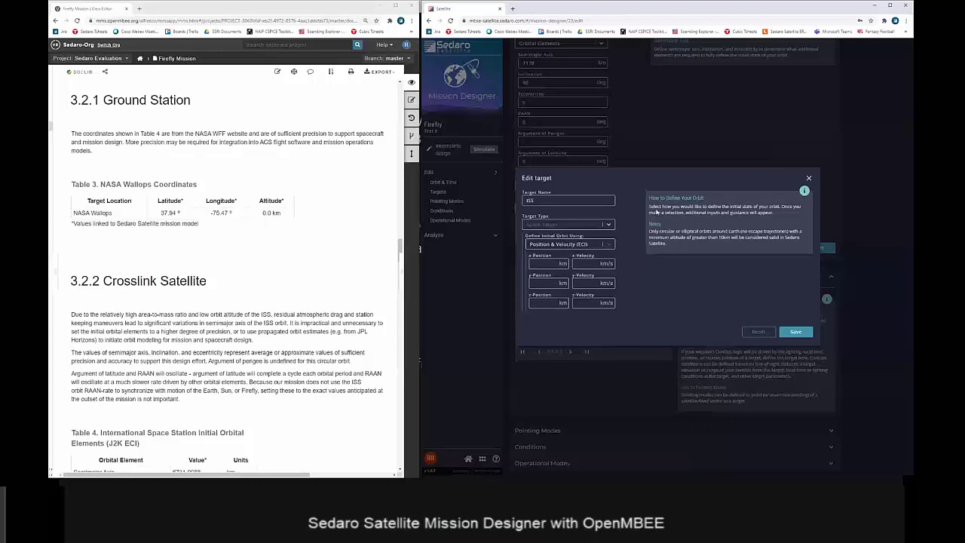
pyautogui.click(538, 263)
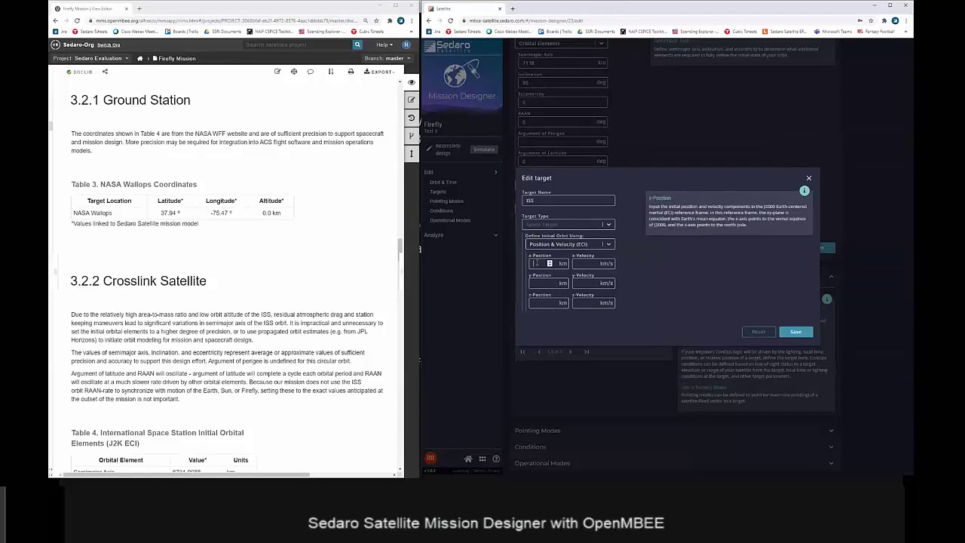
pyautogui.click(536, 302)
# Try a Sun-Synchronous Circular reference orbit as the ISS target's initial orbit and close the target without saving
pyautogui.click(559, 246)
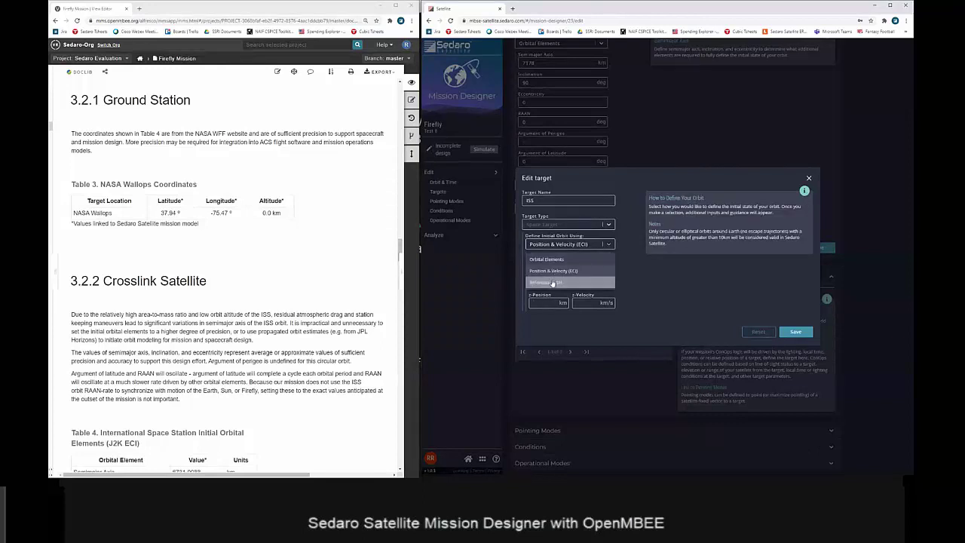
pyautogui.click(553, 283)
pyautogui.click(561, 286)
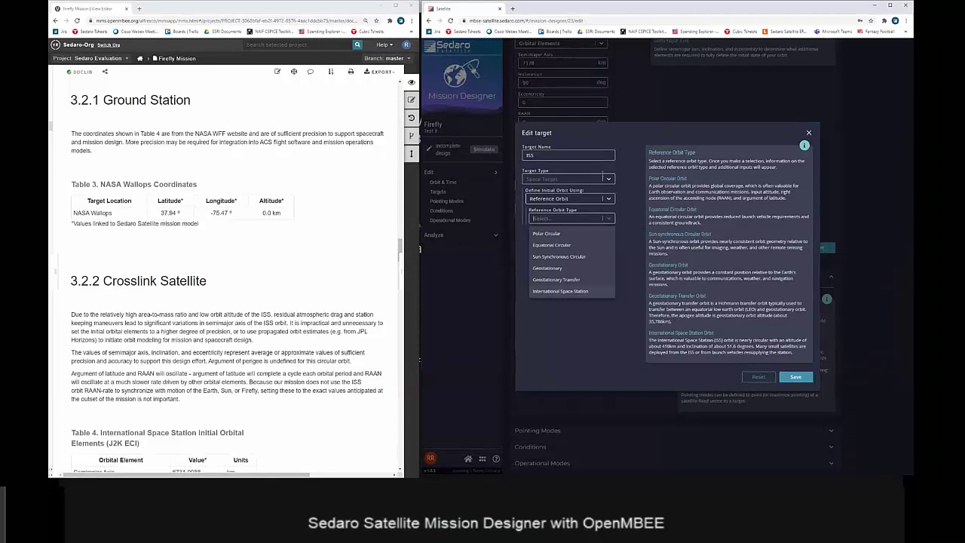
pyautogui.click(558, 256)
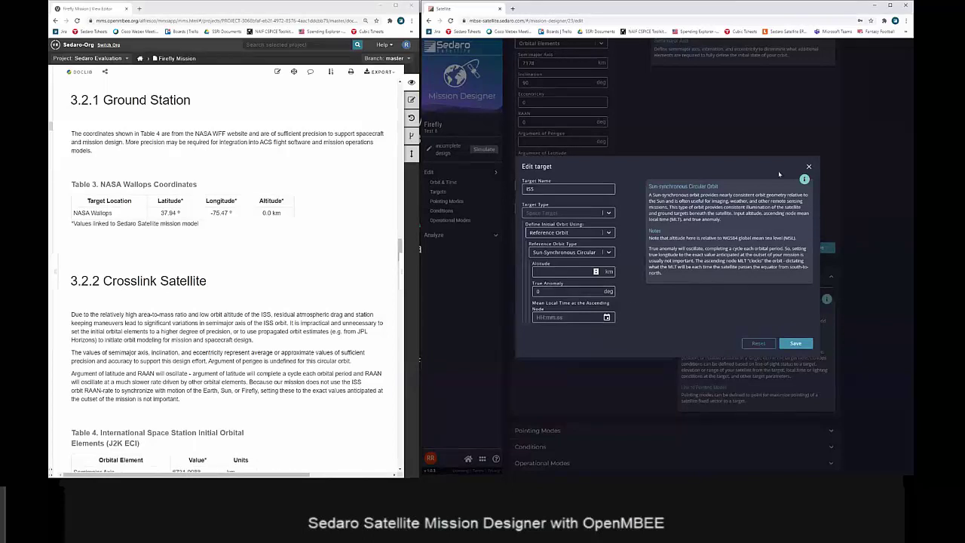
pyautogui.click(809, 166)
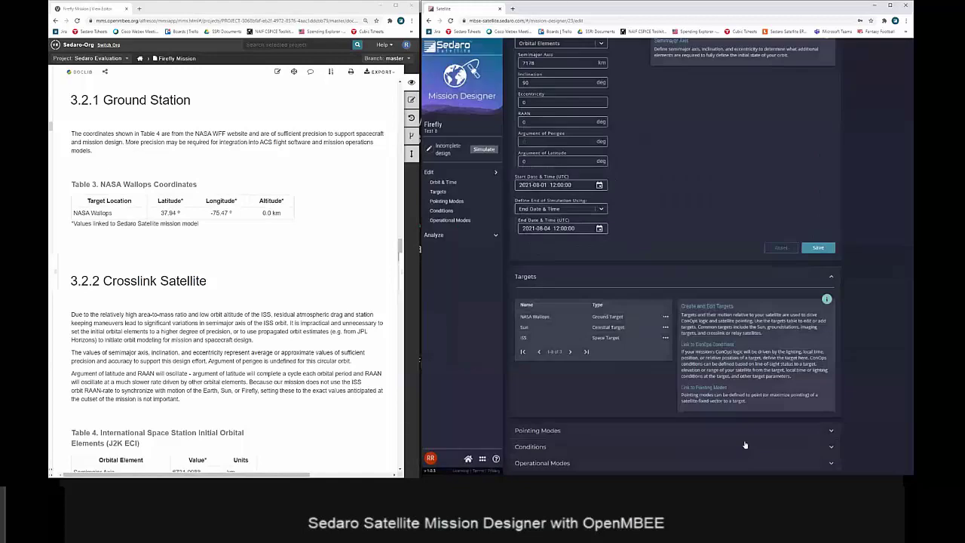
# Expand the Pointing Modes, Conditions and Operational Modes sections and review their contents
pyautogui.click(801, 433)
pyautogui.scroll(-4, 858, 392)
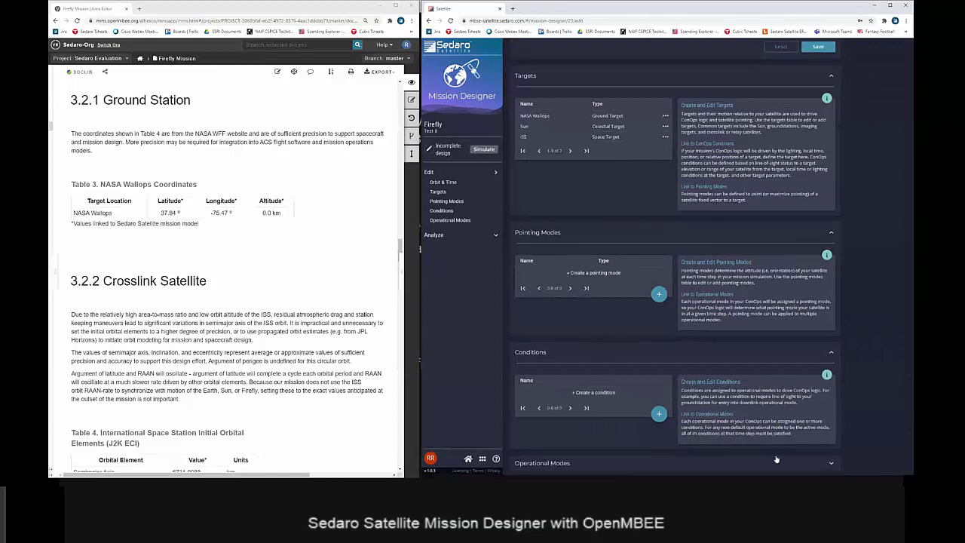
pyautogui.click(767, 462)
pyautogui.scroll(-2, 858, 333)
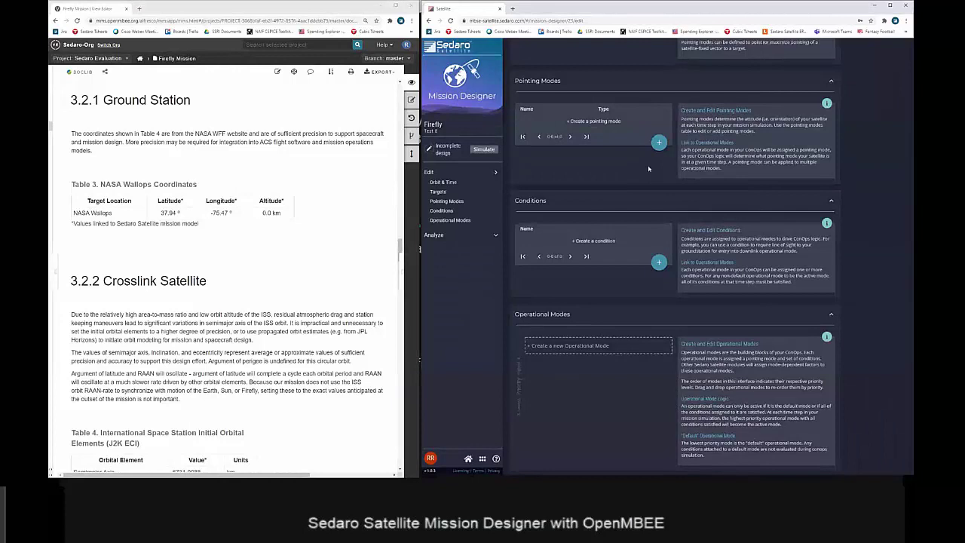
pyautogui.scroll(2, 648, 169)
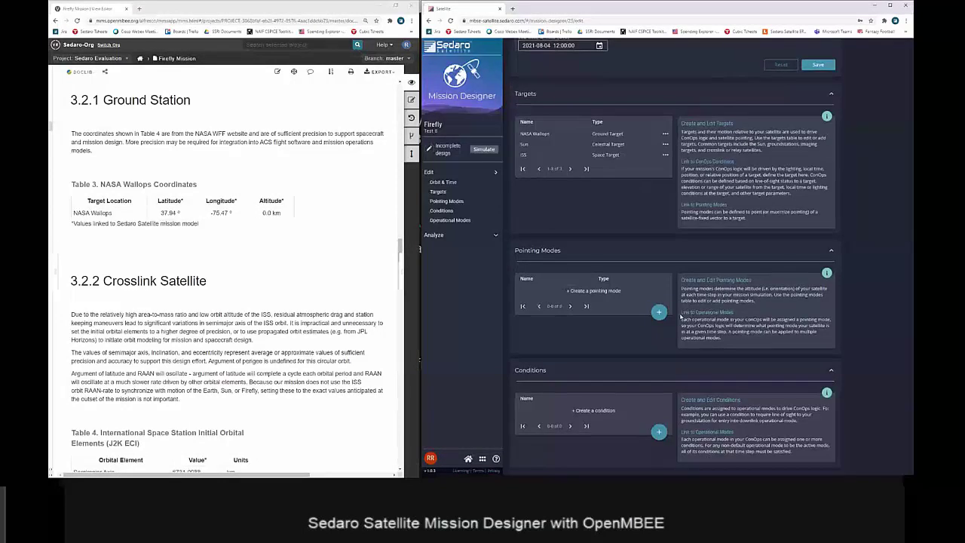
# Try a Max Secondary Alignment pointing mode named "test", checking the spacecraft's body frame vectors before discarding it
pyautogui.click(659, 311)
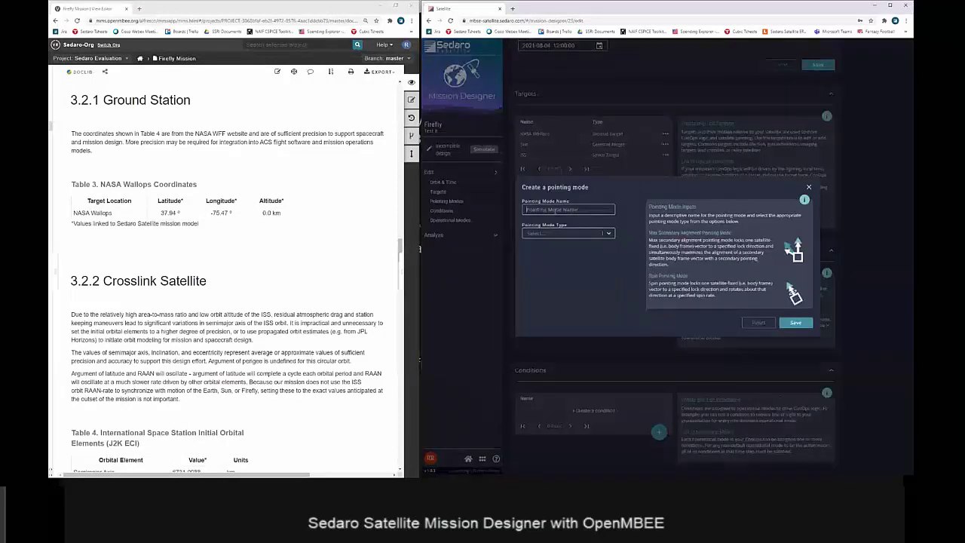
pyautogui.write('Ints')
pyautogui.write('test')
pyautogui.click(551, 234)
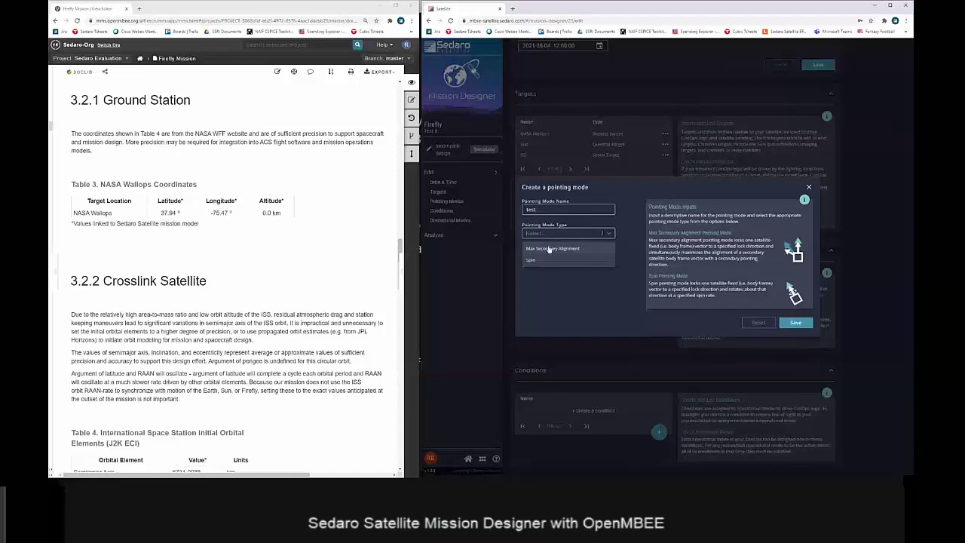
pyautogui.click(556, 249)
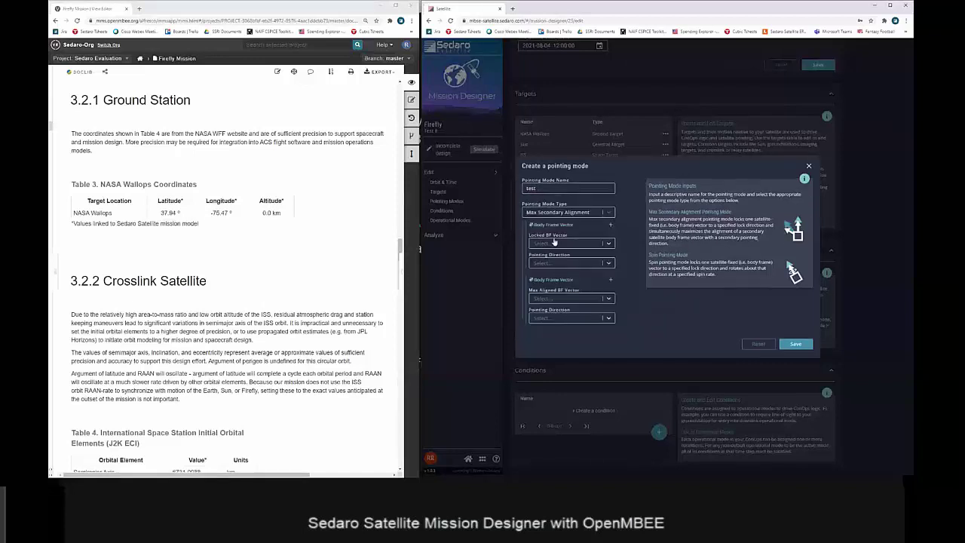
pyautogui.click(610, 226)
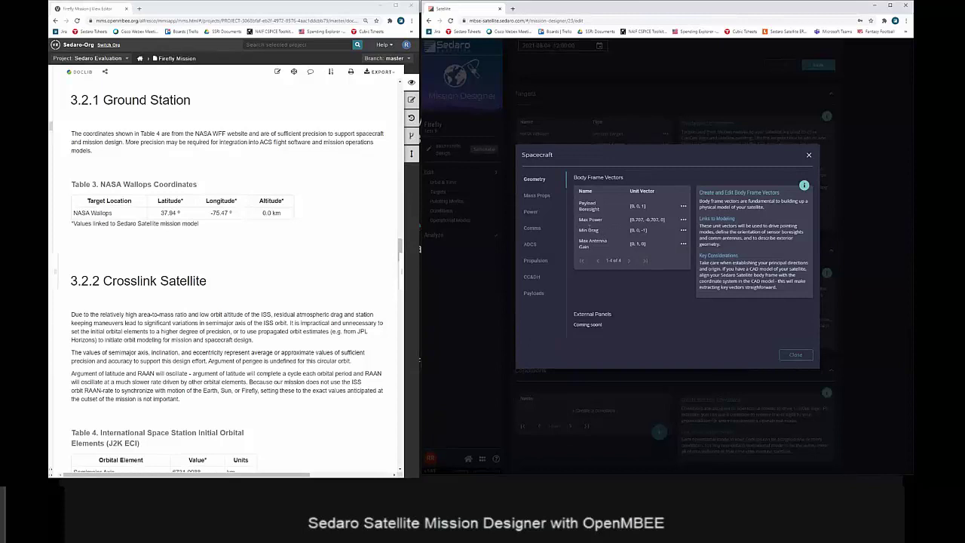
pyautogui.click(810, 156)
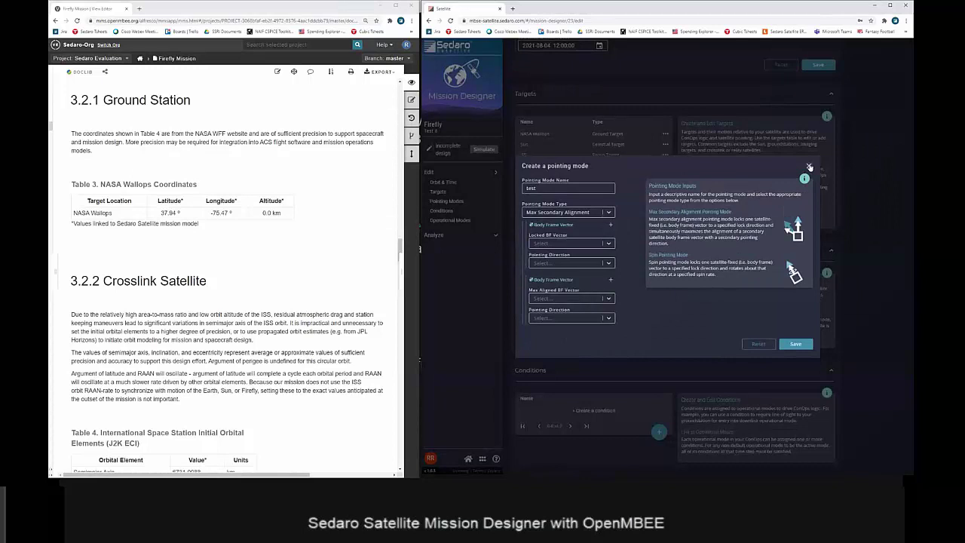
pyautogui.click(810, 167)
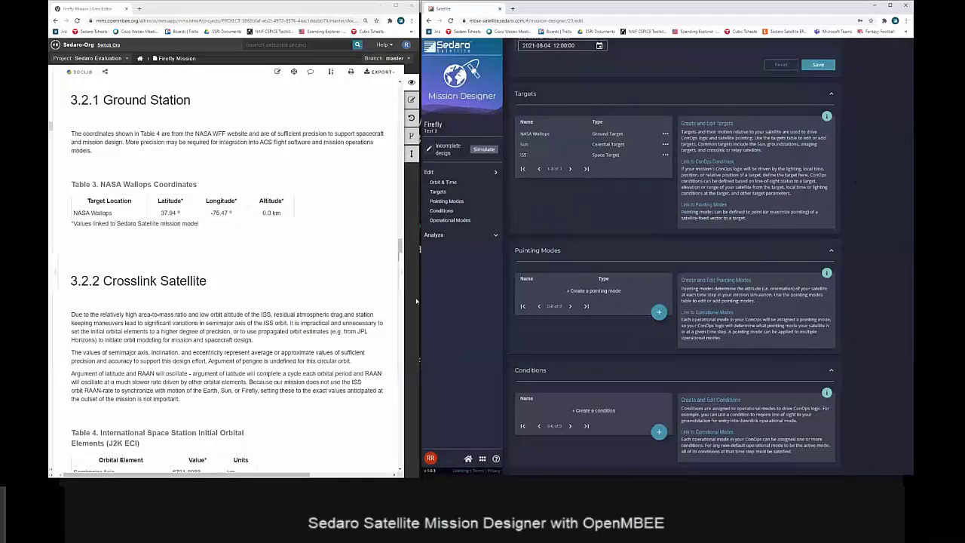
# Return to the dashboard, select the Pre-Built Demo mission version and open its Mission Designer
pyautogui.click(451, 173)
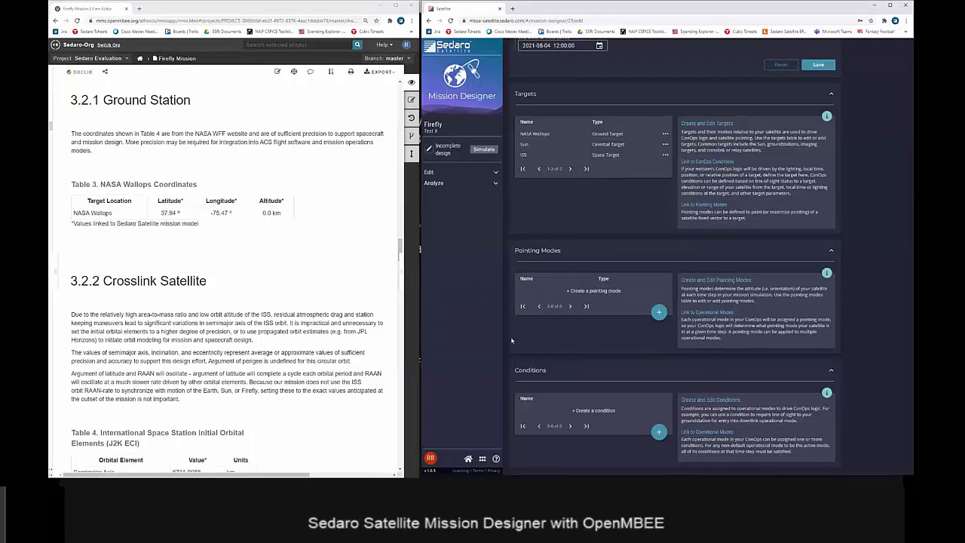
pyautogui.scroll(-3, 511, 337)
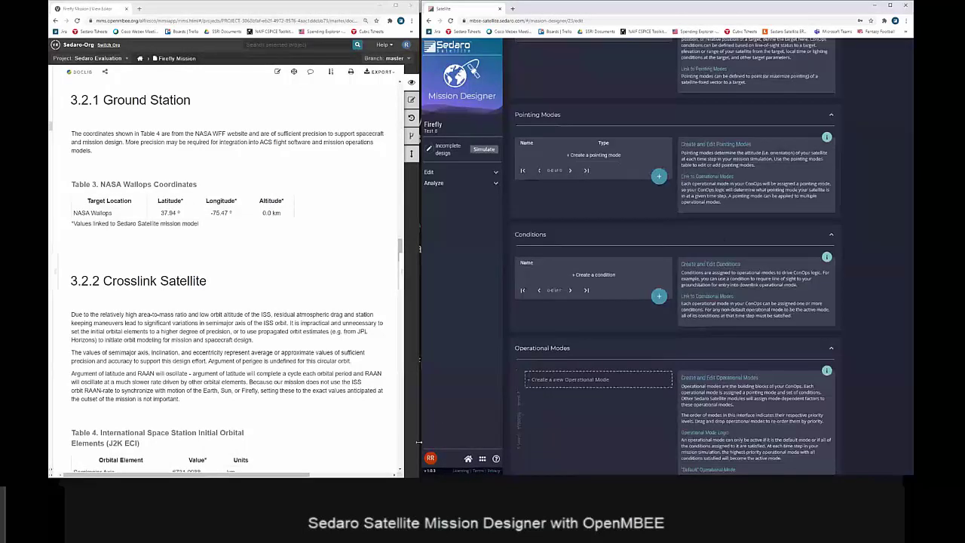
pyautogui.click(467, 459)
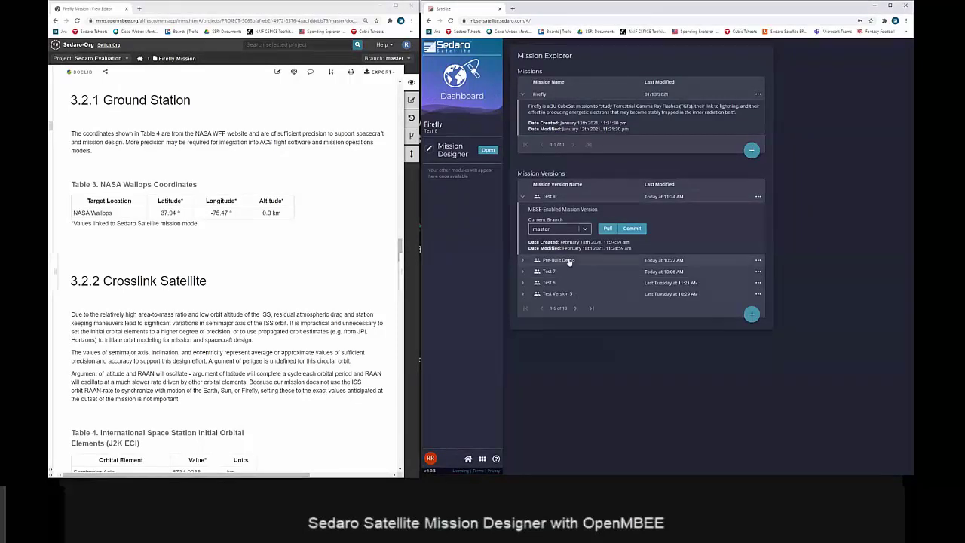
pyautogui.click(604, 261)
pyautogui.click(608, 250)
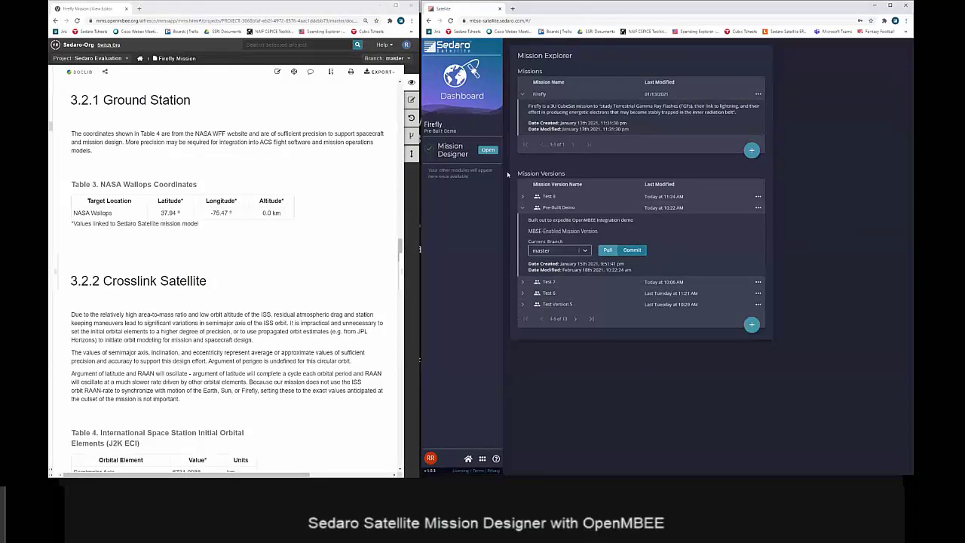
pyautogui.click(488, 150)
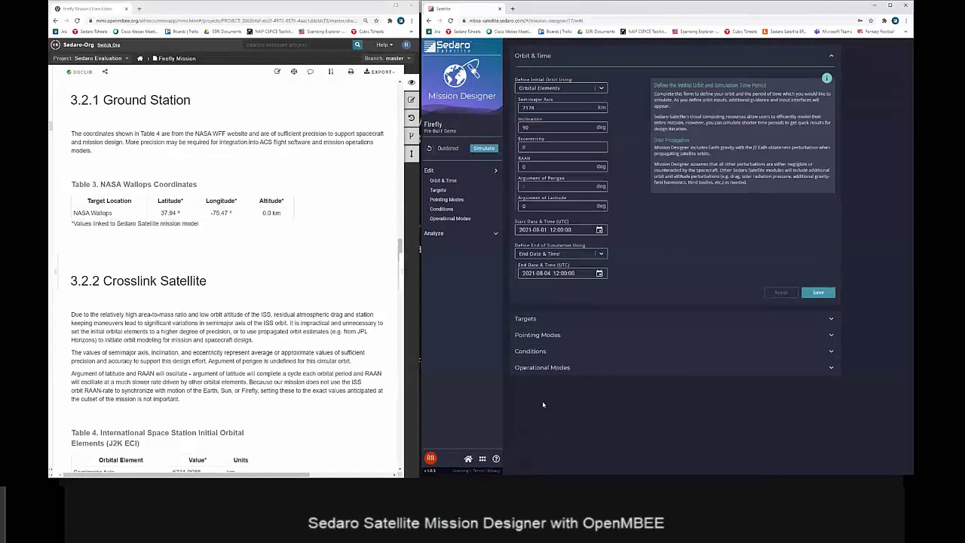
# Examine the settings of the Idle Sunlight pointing mode in the Pre-Built Demo version
pyautogui.click(624, 335)
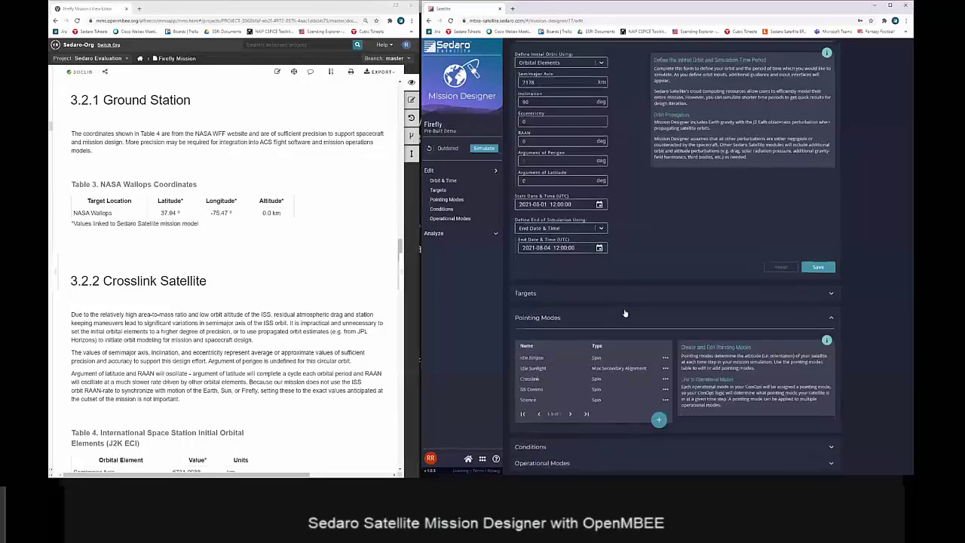
pyautogui.click(668, 369)
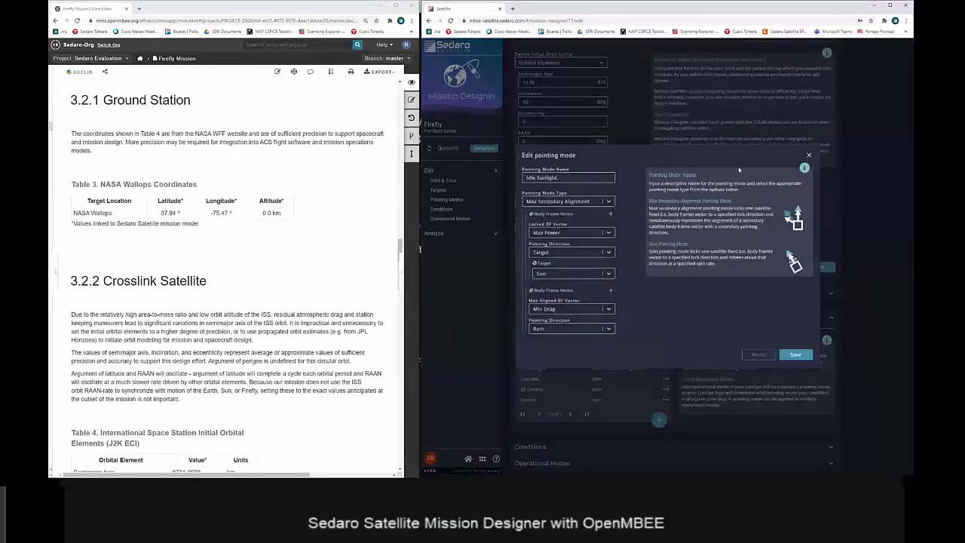
pyautogui.click(808, 156)
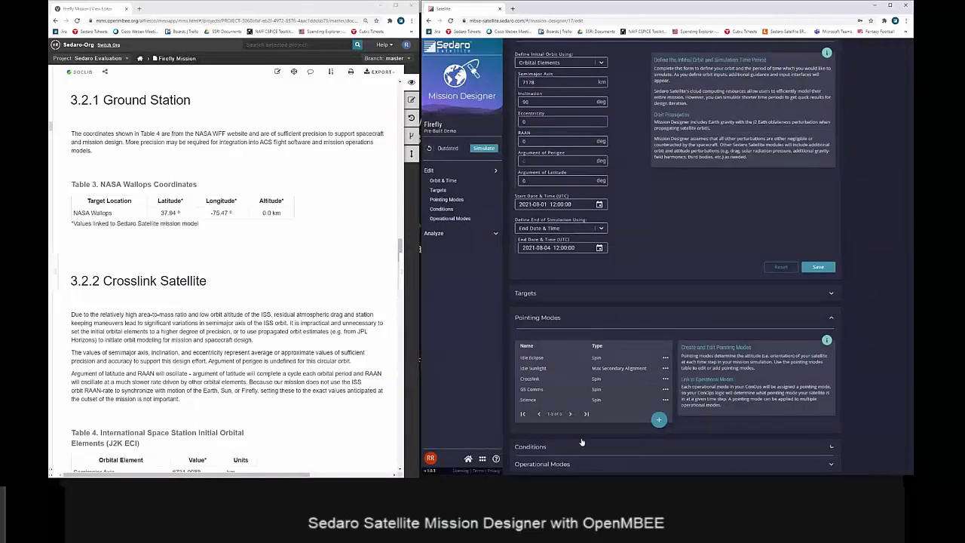
# Expand the Conditions and Operational Modes sections and examine the pointing mode and condition assigned to GS Comms
pyautogui.click(557, 447)
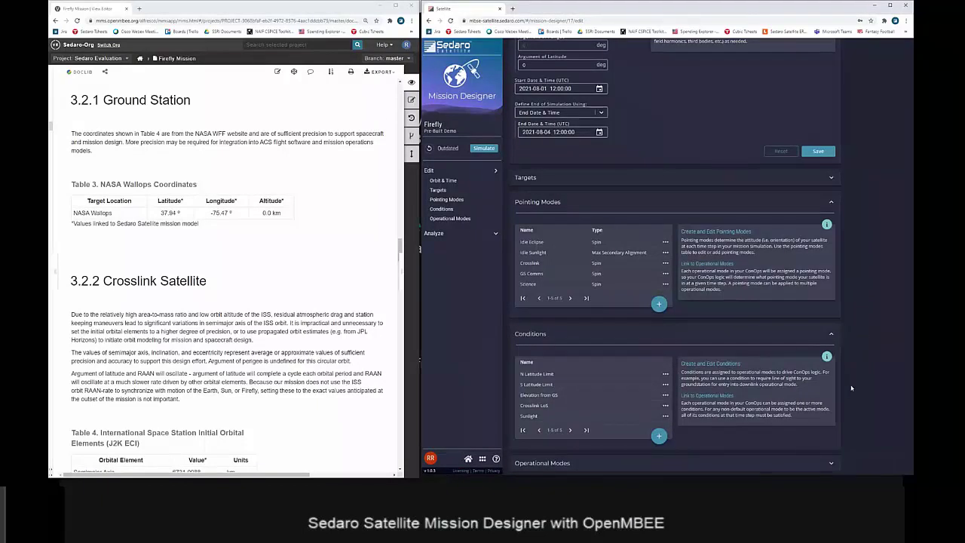
pyautogui.click(824, 462)
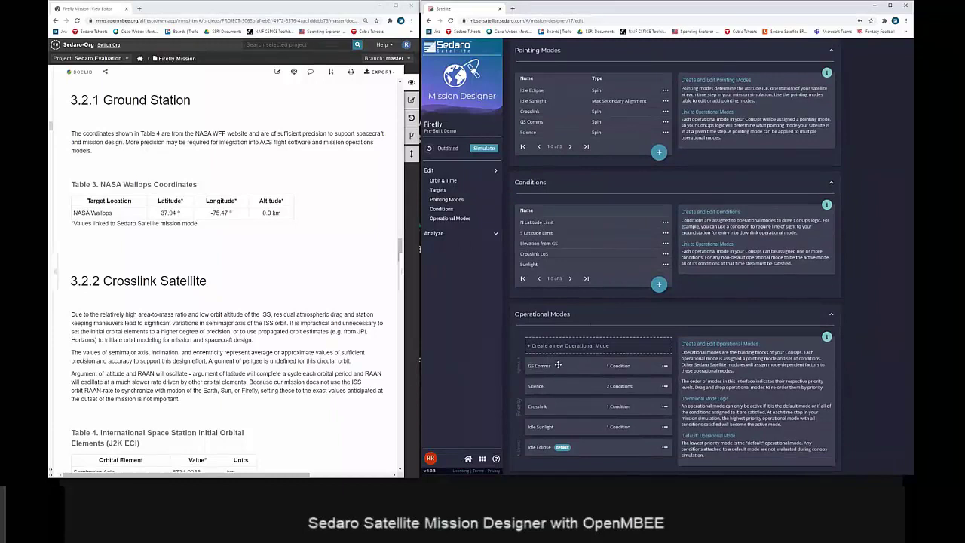
pyautogui.click(665, 367)
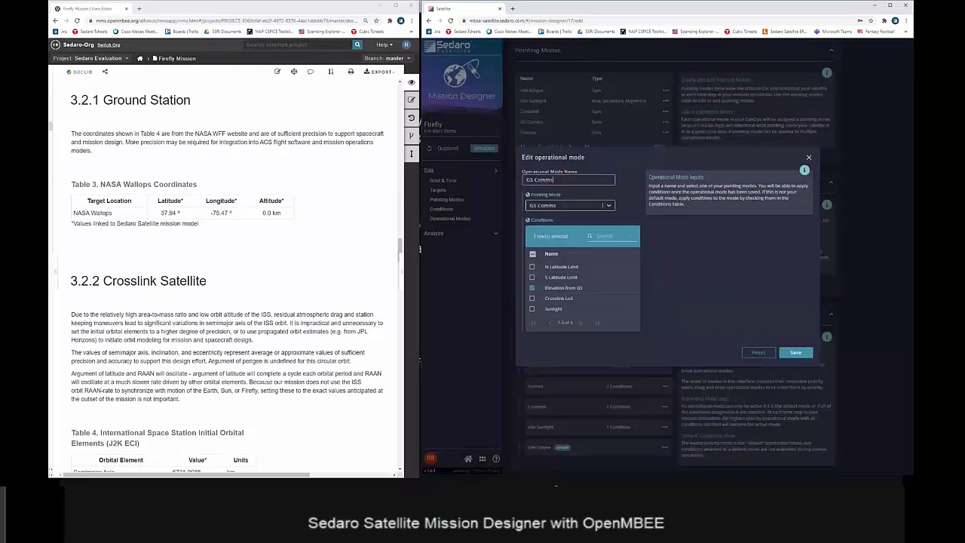
pyautogui.click(825, 146)
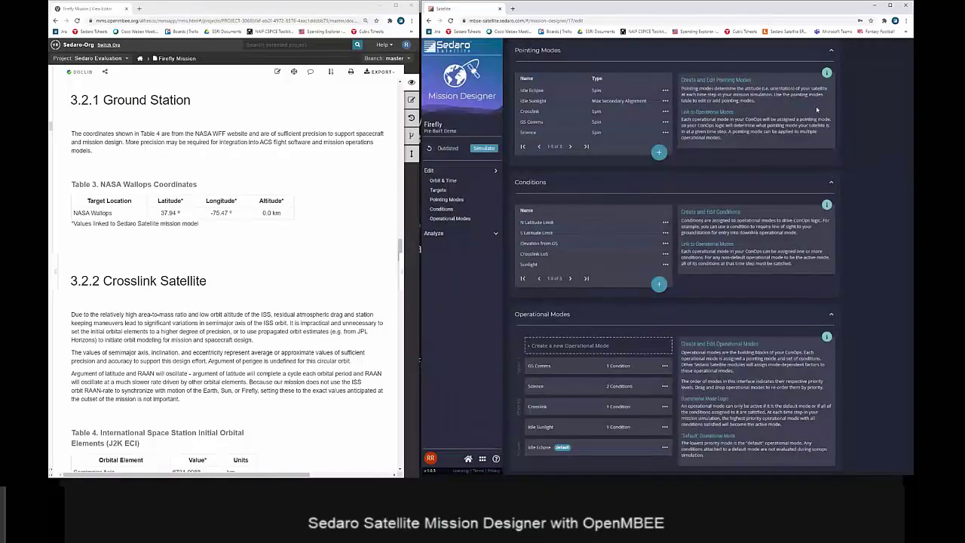
# Open the Pre-Built Demo simulation's playback in a maximized window and hide the name labels while inspecting the satellite from several angles
pyautogui.click(473, 233)
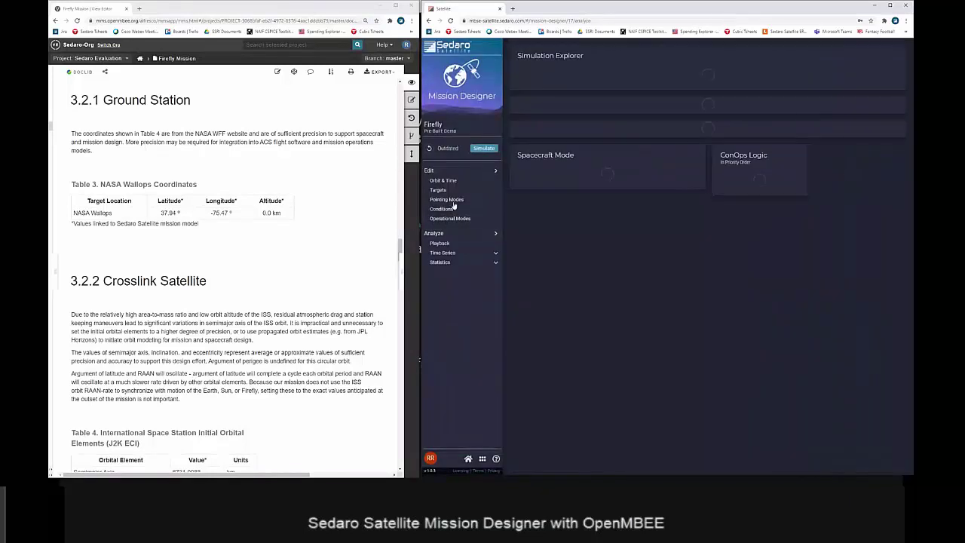
pyautogui.click(441, 243)
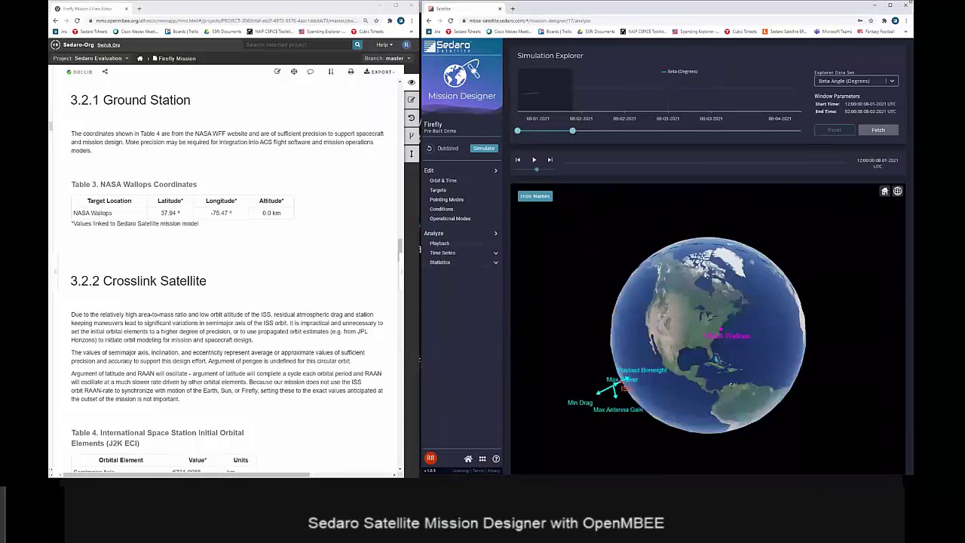
pyautogui.click(891, 5)
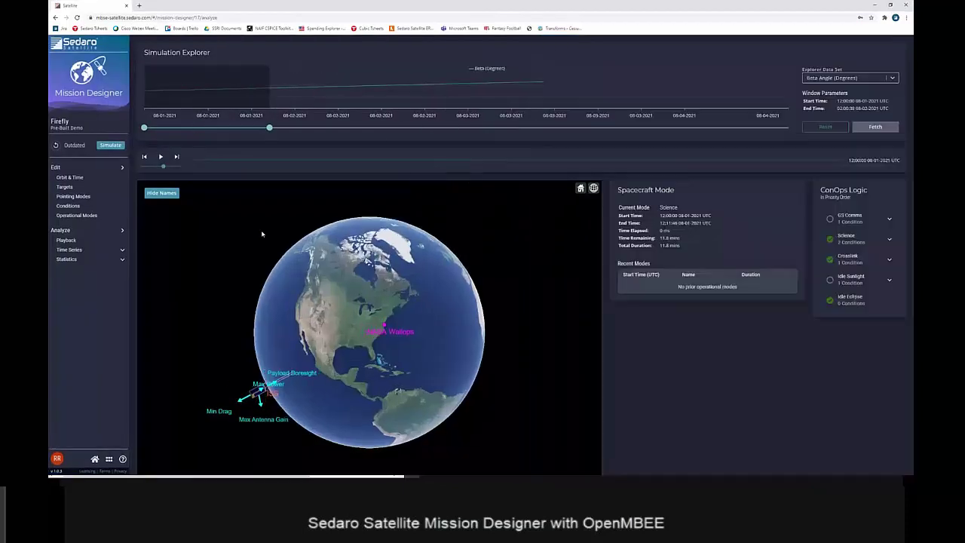
pyautogui.moveTo(297, 403); pyautogui.dragTo(267, 337)
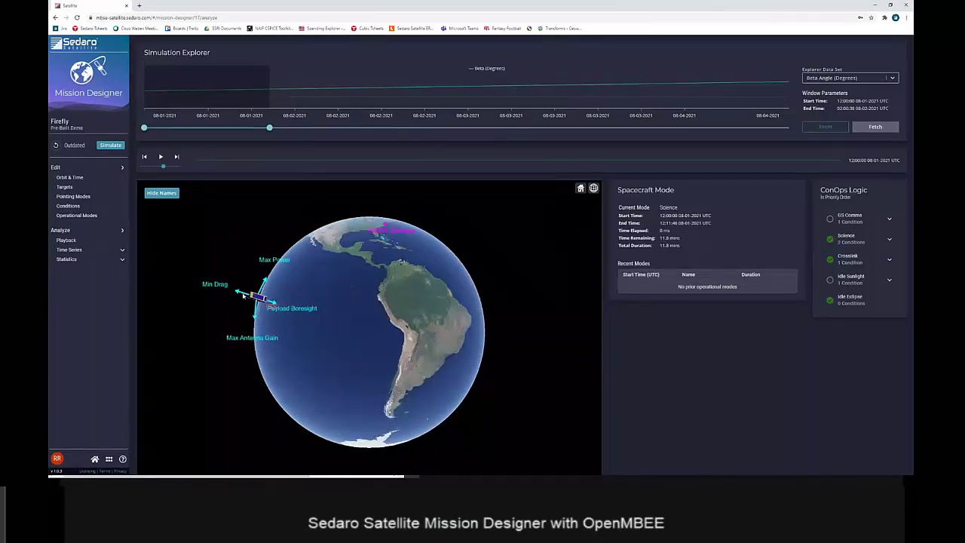
pyautogui.moveTo(307, 315); pyautogui.dragTo(413, 355)
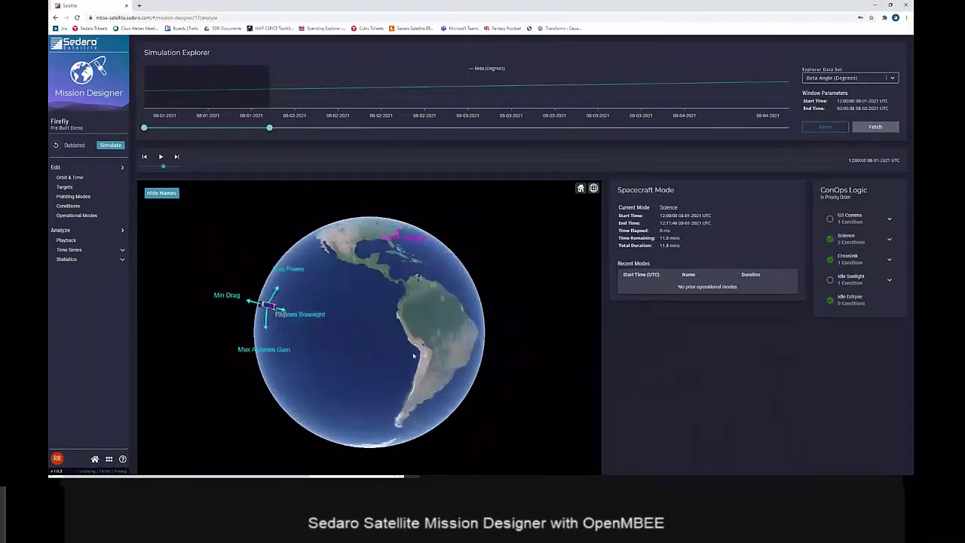
pyautogui.click(162, 193)
pyautogui.moveTo(320, 288); pyautogui.dragTo(329, 332)
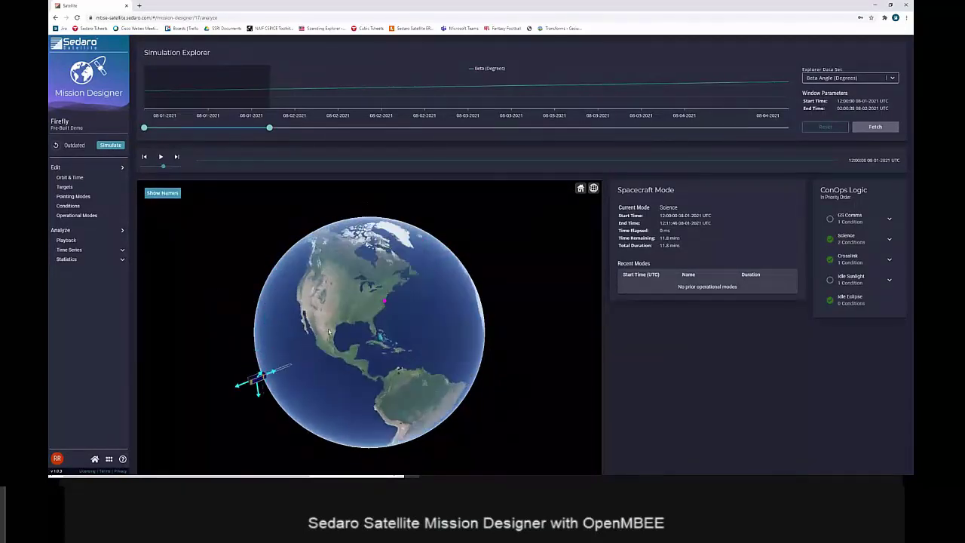
pyautogui.moveTo(361, 283); pyautogui.dragTo(340, 261)
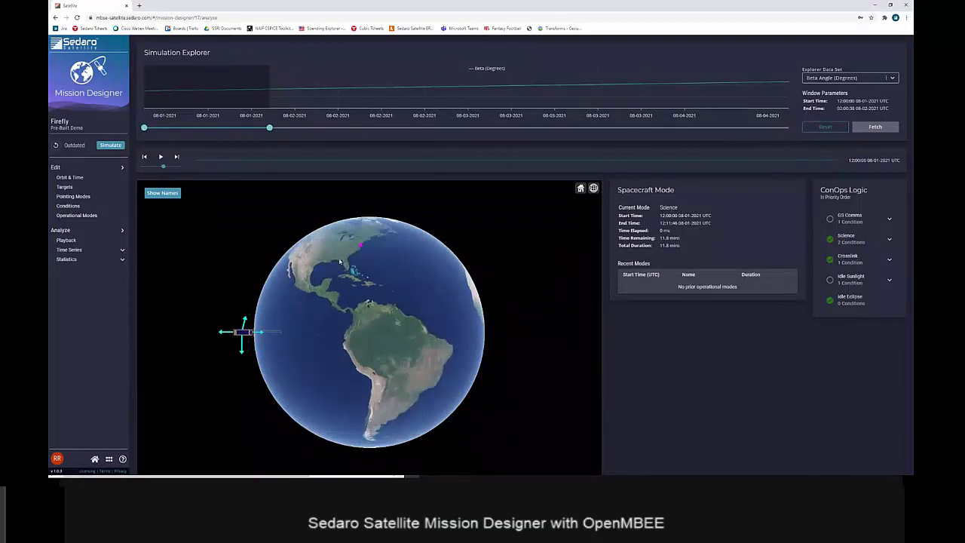
# Start the simulation playback and expand the Science, Crosslink and Idle Sunlight conditions in the ConOps Logic
pyautogui.click(160, 156)
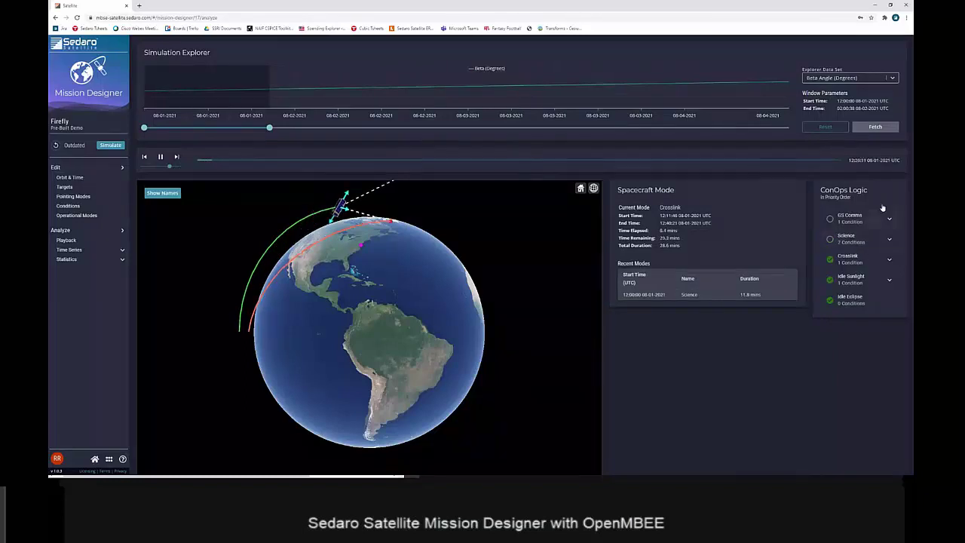
pyautogui.click(874, 240)
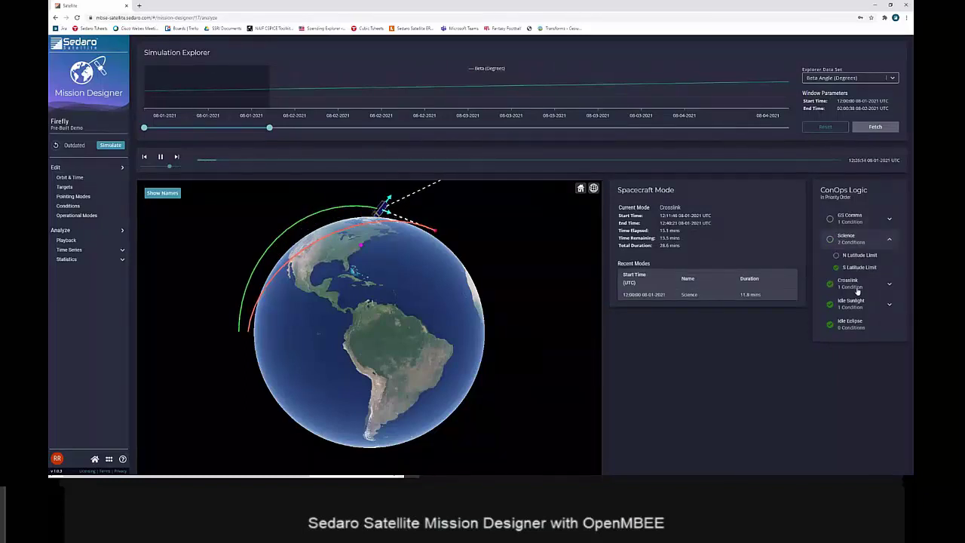
pyautogui.click(865, 294)
pyautogui.click(867, 315)
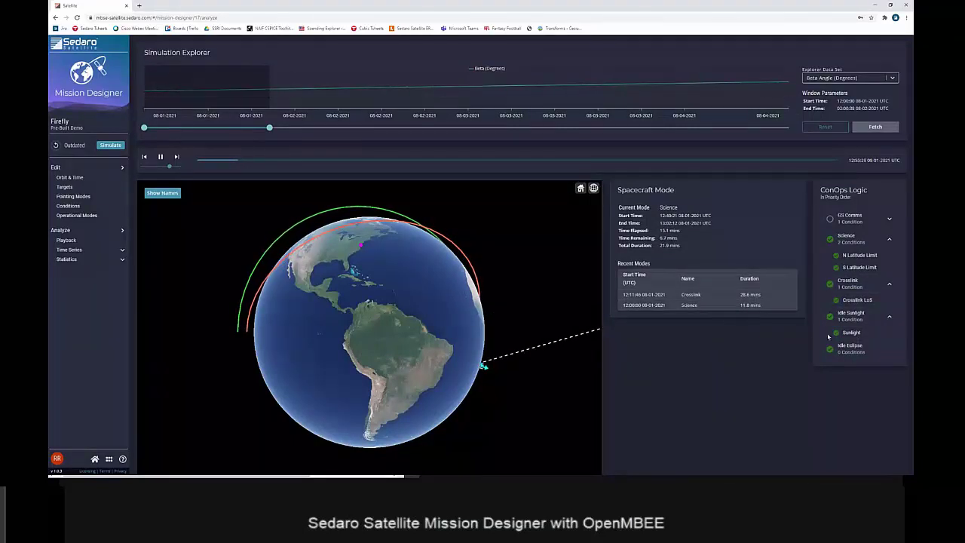
# Follow the satellite around the Earth as its operational modes change, and pause the playback
pyautogui.moveTo(370, 354); pyautogui.dragTo(343, 239)
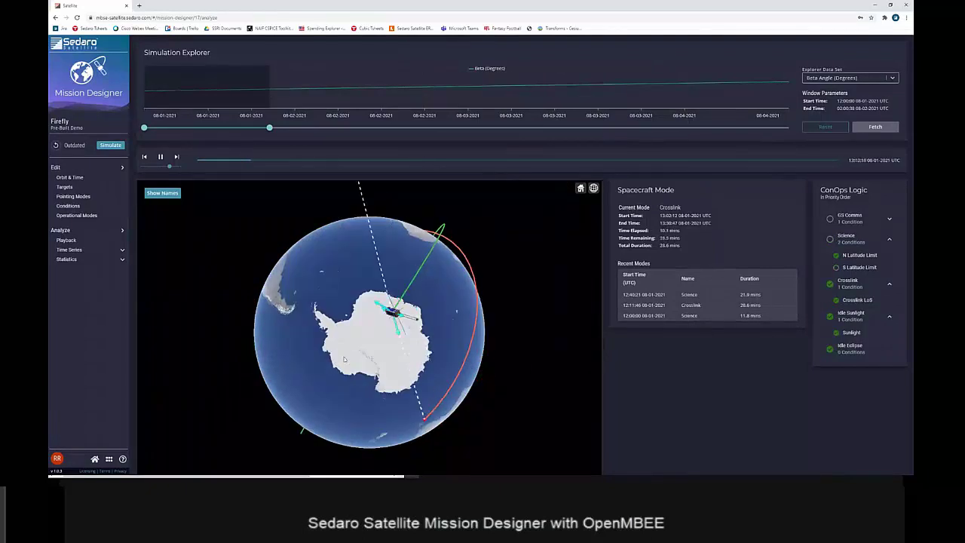
pyautogui.moveTo(344, 359); pyautogui.dragTo(393, 312)
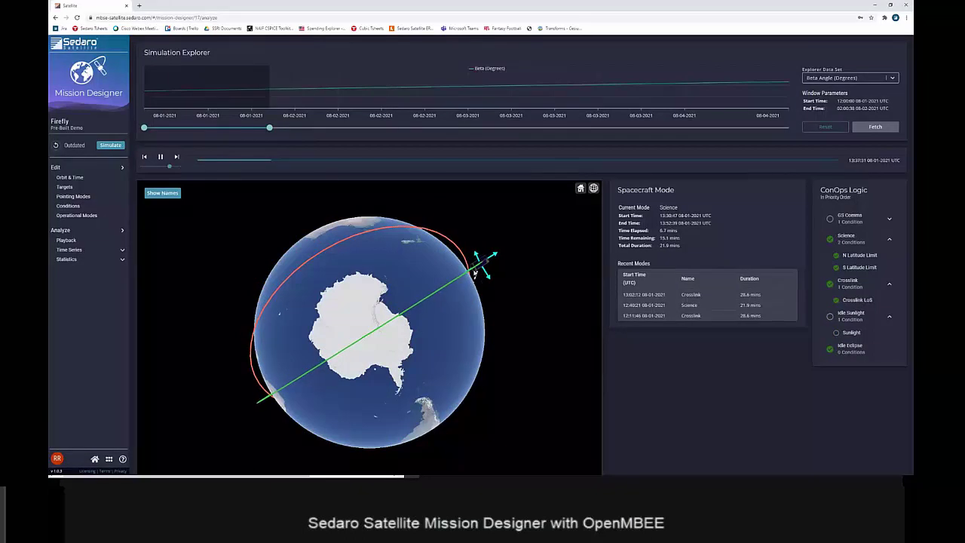
pyautogui.moveTo(475, 271); pyautogui.dragTo(451, 243)
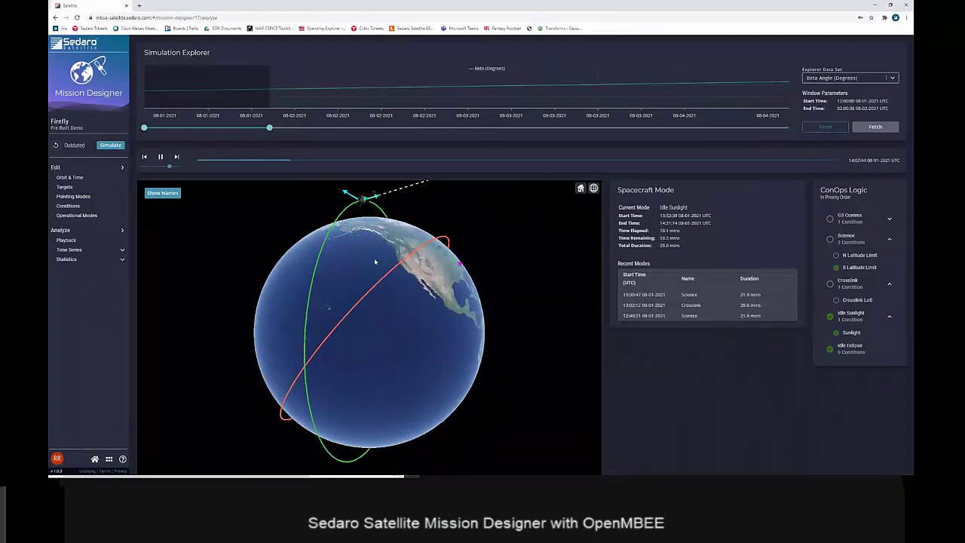
pyautogui.moveTo(374, 261); pyautogui.dragTo(240, 285)
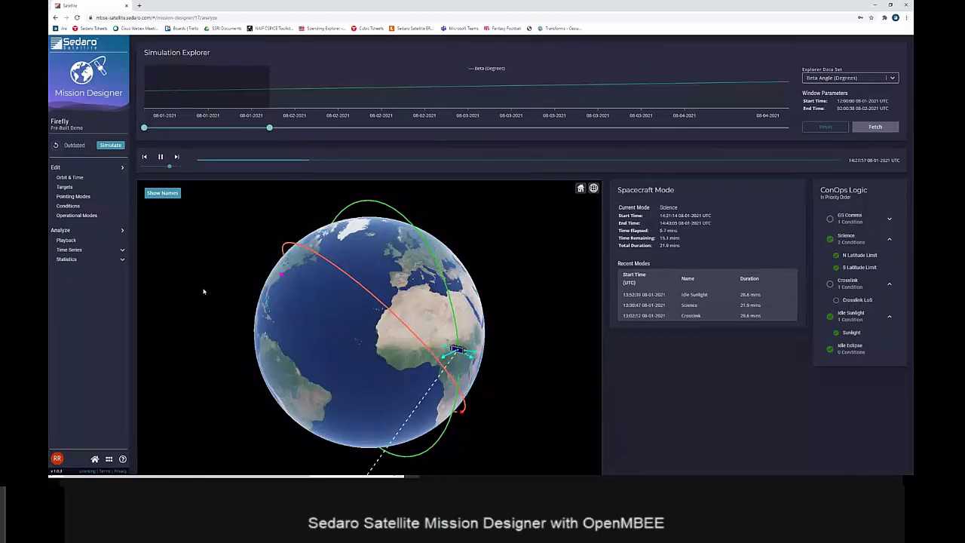
pyautogui.click(160, 156)
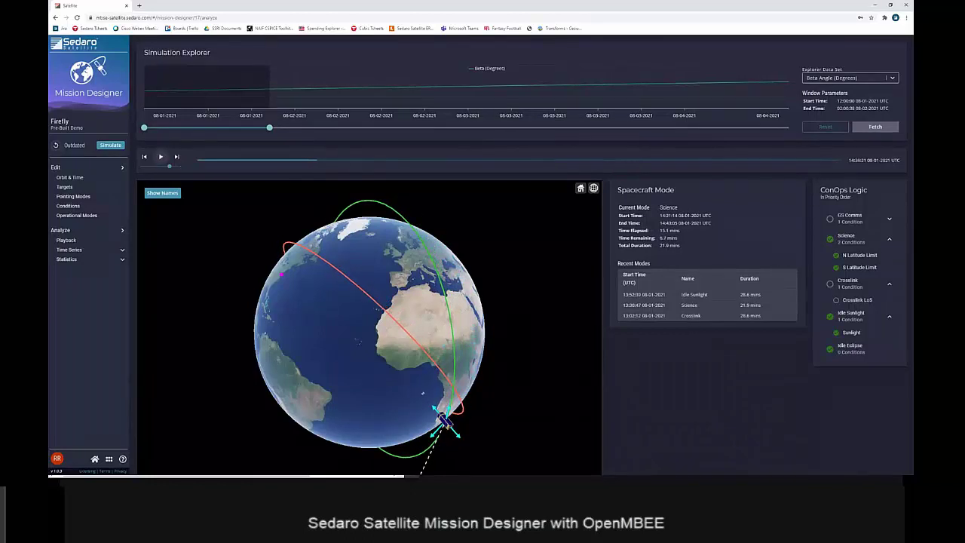
# Review the time series for orbit, attitude, targets and ConOps, and the statistics for targets and ConOps
pyautogui.click(69, 249)
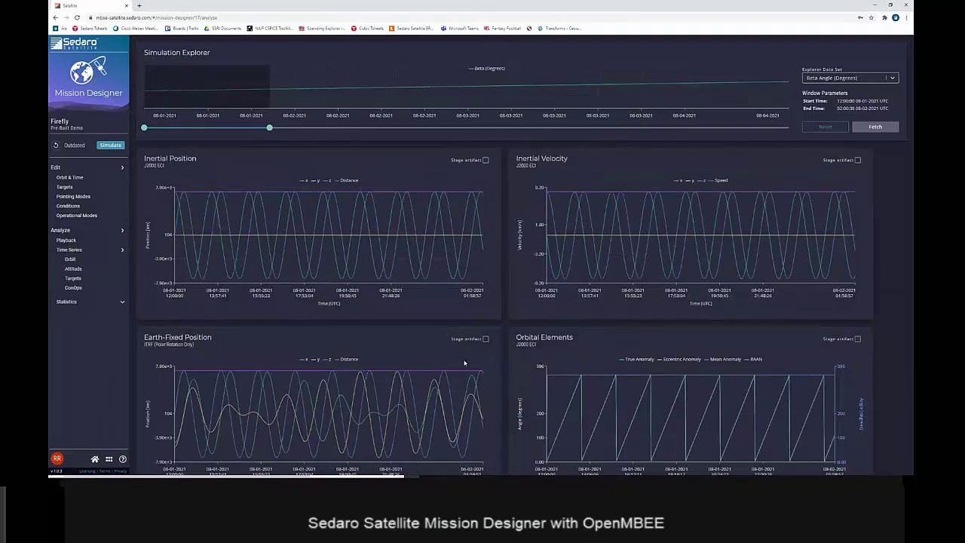
pyautogui.scroll(-5, 464, 363)
pyautogui.click(73, 270)
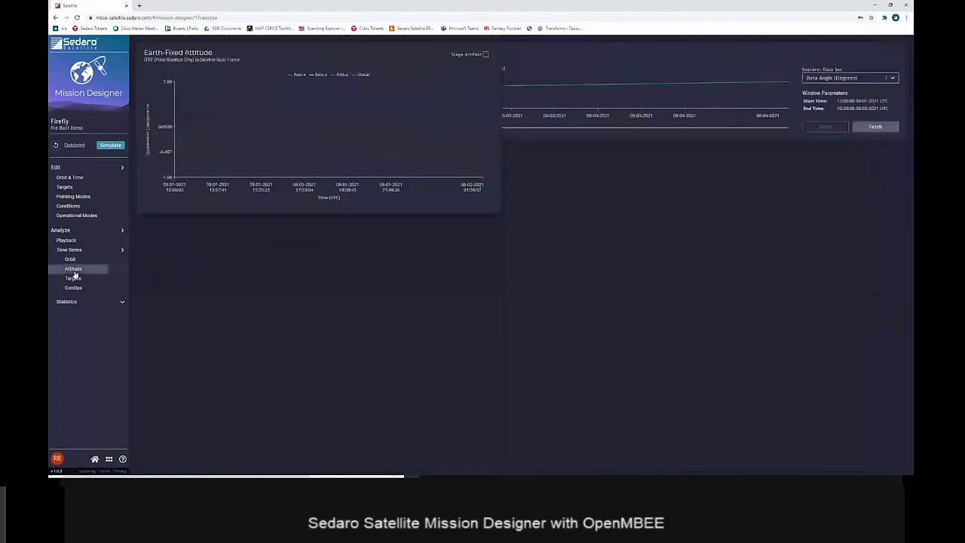
pyautogui.click(73, 278)
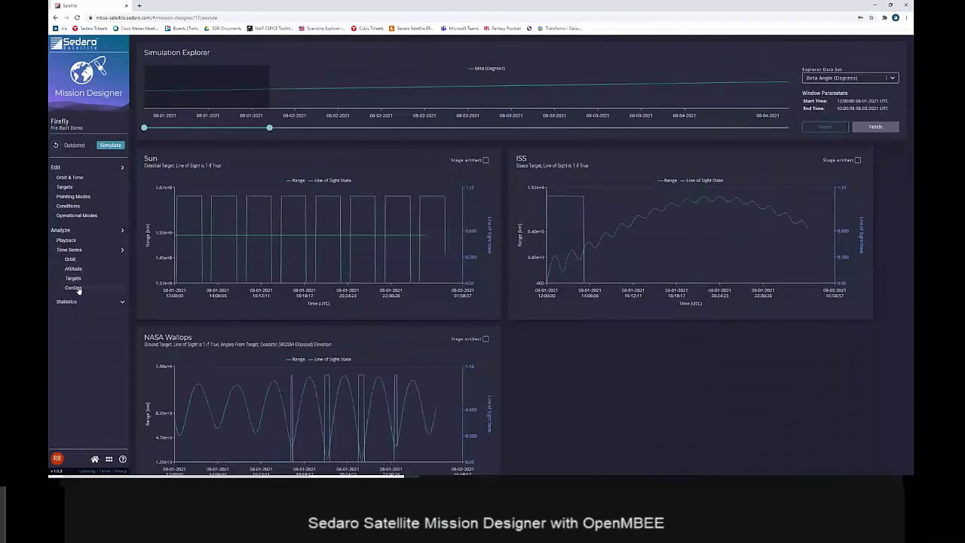
pyautogui.click(75, 288)
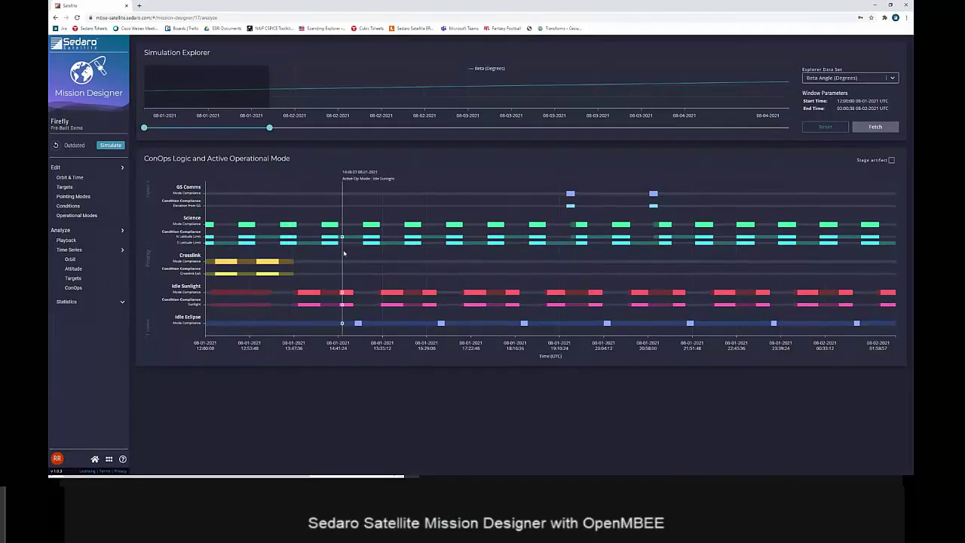
pyautogui.click(83, 301)
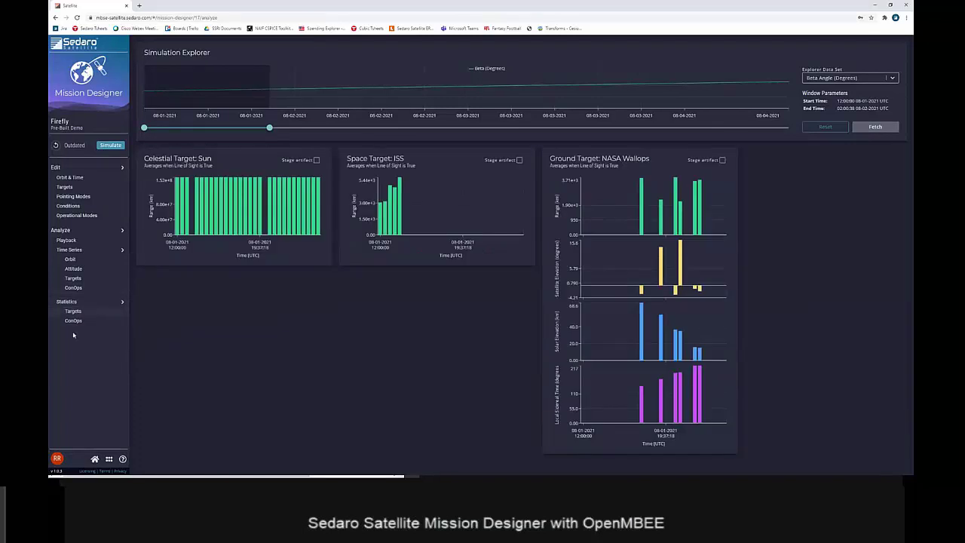
pyautogui.click(75, 321)
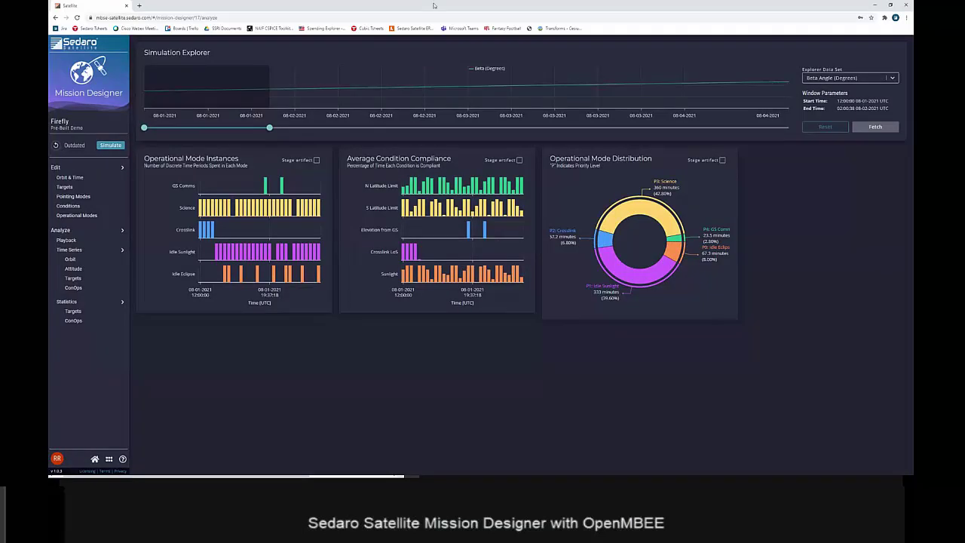
# Place the Sedaro Satellite window beside the Firefly Mission document, widen it, and show the mission's Orbit & Time inputs
pyautogui.moveTo(433, 5); pyautogui.dragTo(913, 15)
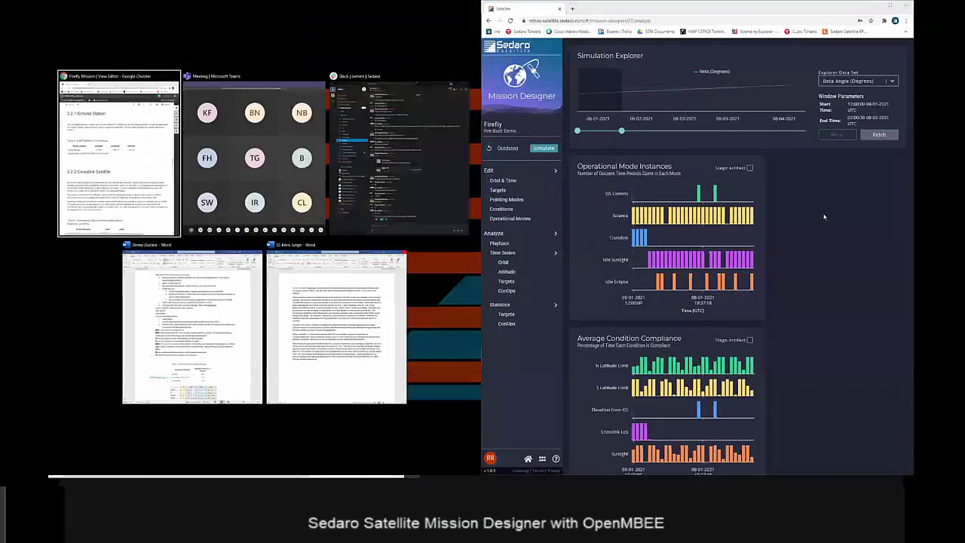
pyautogui.press('Return')
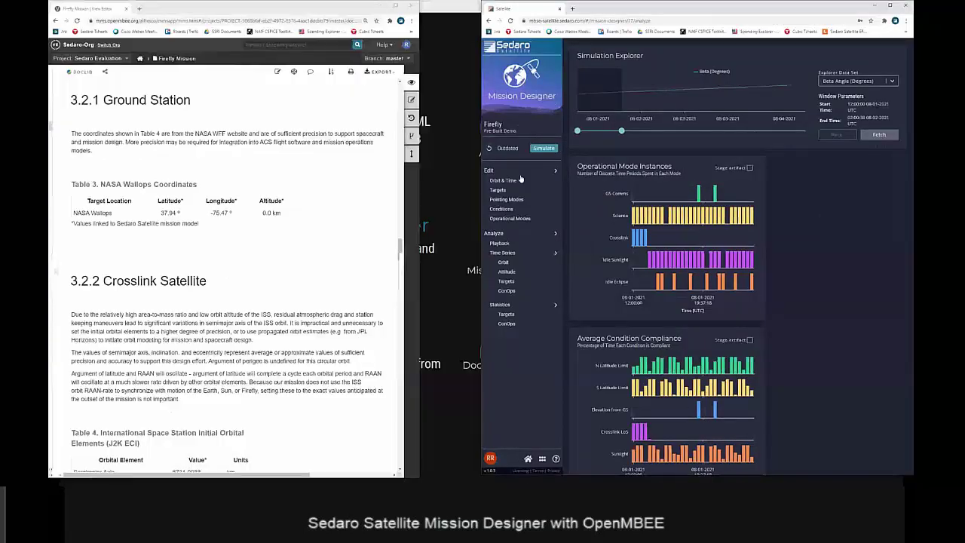
pyautogui.click(483, 169)
pyautogui.moveTo(481, 169); pyautogui.dragTo(420, 167)
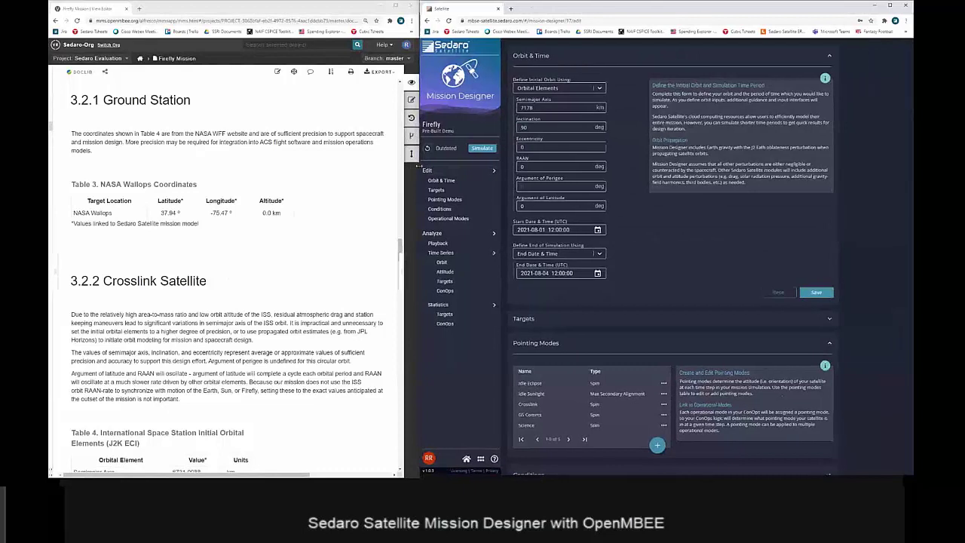
# Check the document's target simulation results section and display the Inertial and Earth-Fixed Attitude time series in Mission Designer
pyautogui.scroll(-10, 337, 257)
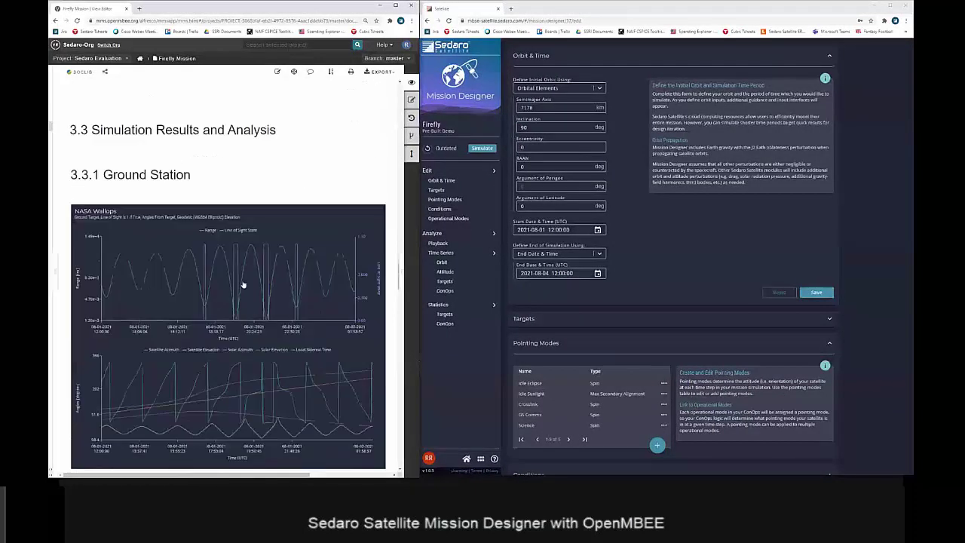
pyautogui.scroll(6, 275, 347)
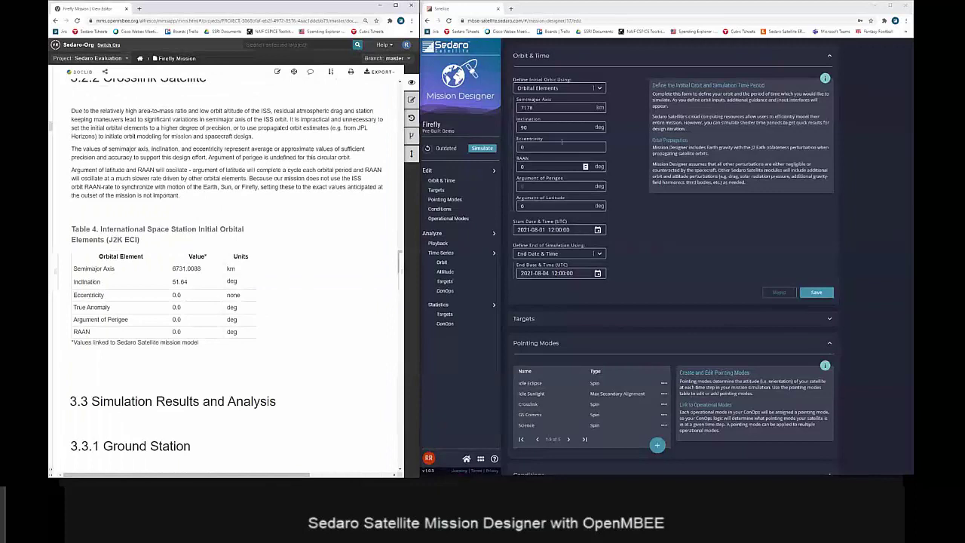
pyautogui.click(455, 272)
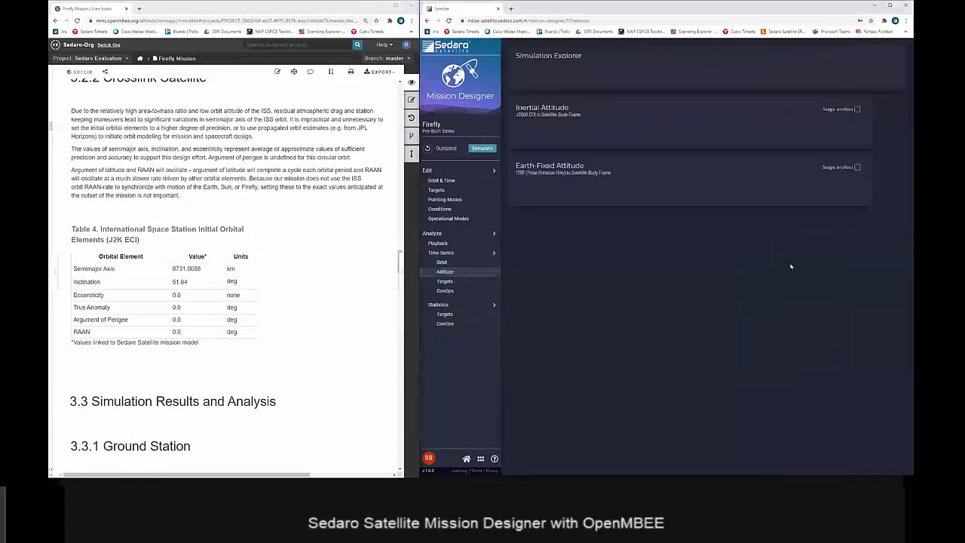
pyautogui.scroll(-1, 684, 209)
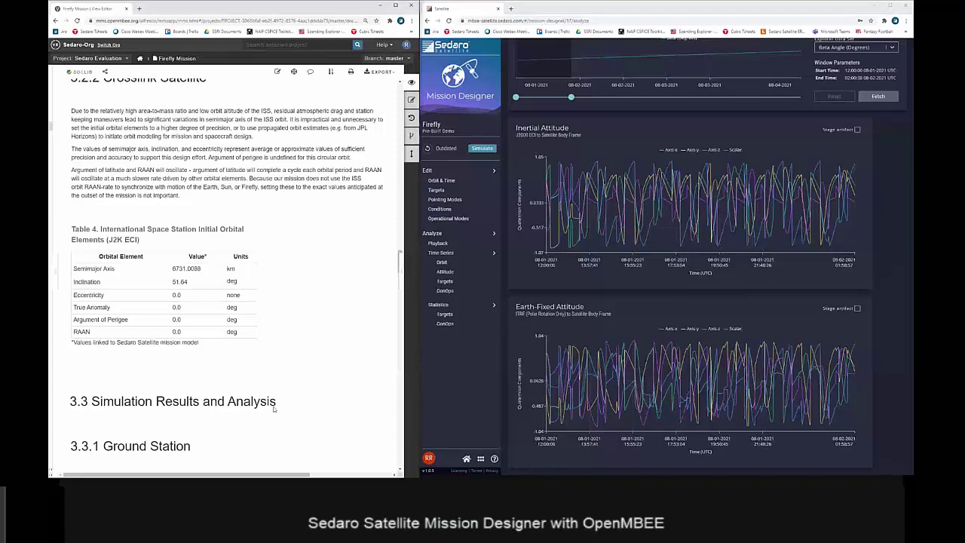
# Examine the simulation result plots embedded in the Firefly Mission document for the orbit, ground station and crosslink satellite
pyautogui.scroll(-10, 316, 403)
pyautogui.scroll(-5, 264, 406)
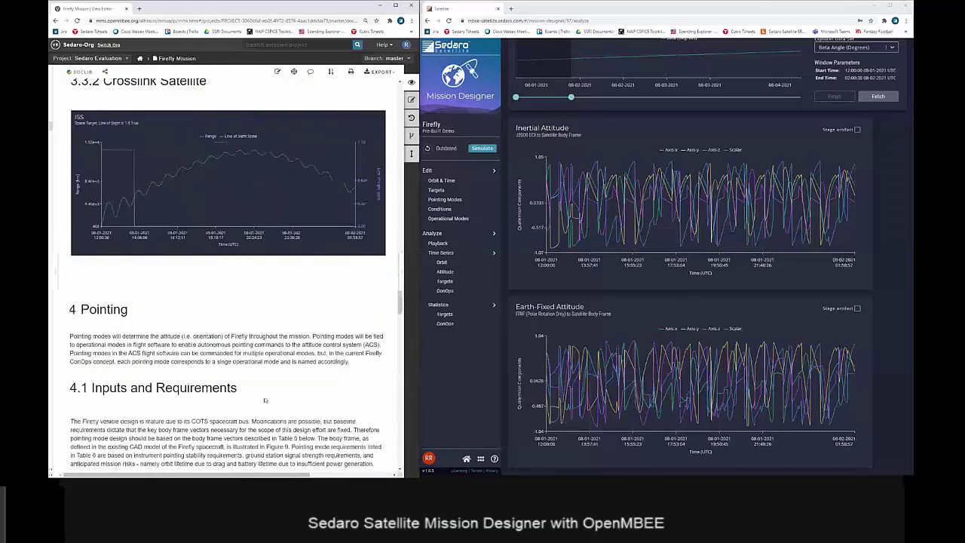
pyautogui.scroll(-10, 265, 401)
pyautogui.scroll(20, 224, 351)
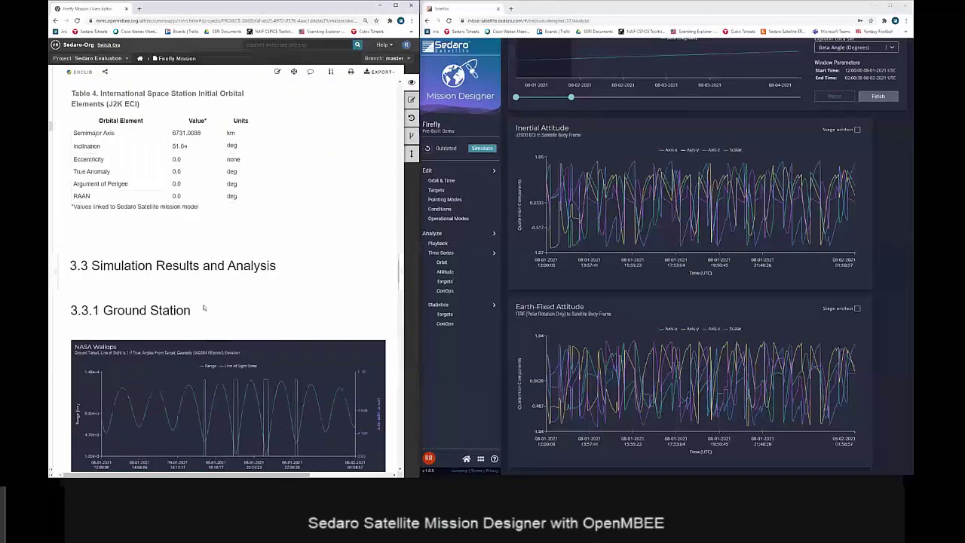
pyautogui.scroll(15, 214, 320)
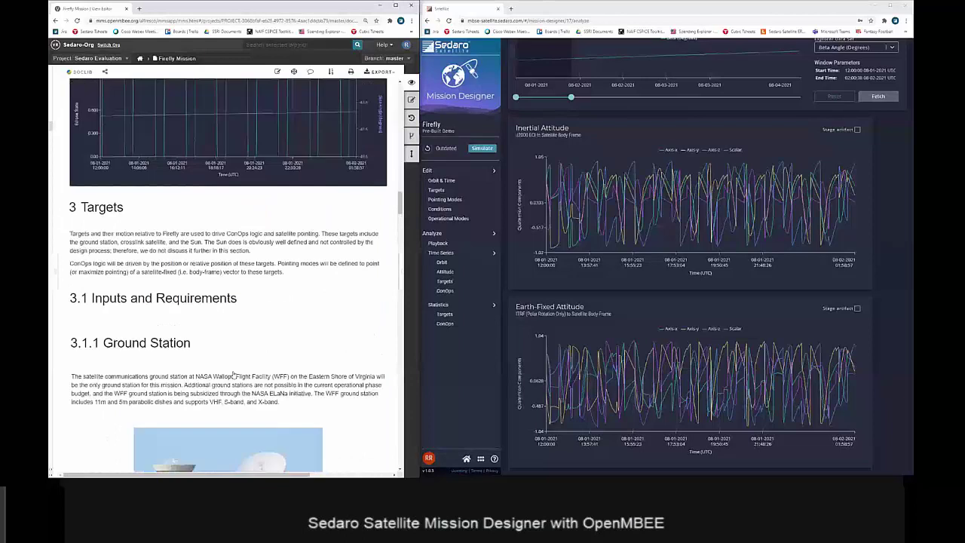
pyautogui.scroll(4, 238, 353)
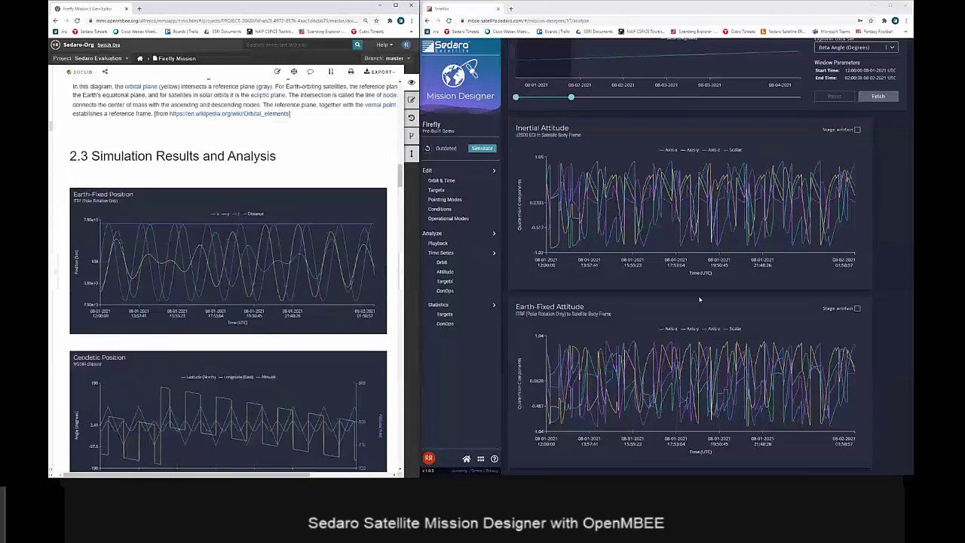
pyautogui.scroll(3, 175, 287)
pyautogui.scroll(3, 278, 332)
pyautogui.scroll(-6, 278, 336)
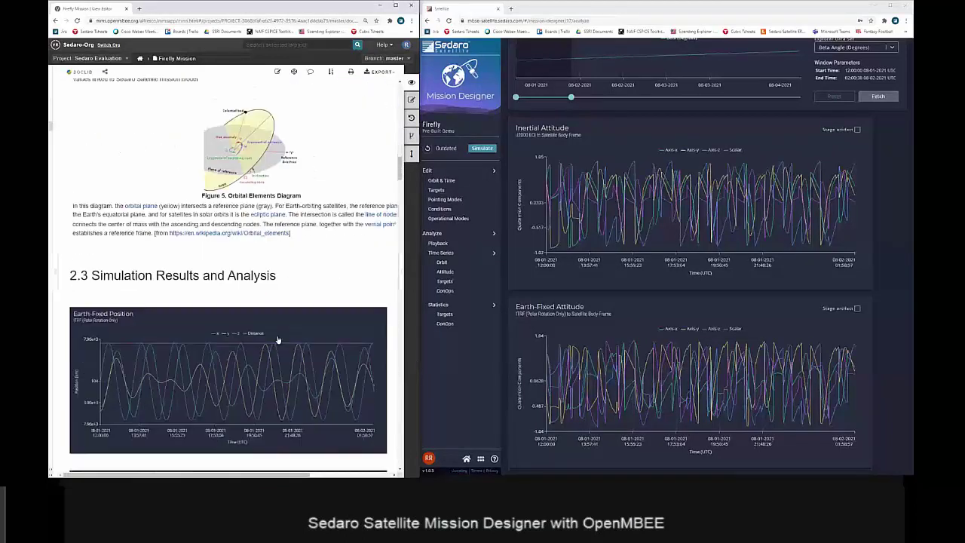
pyautogui.scroll(-8, 278, 341)
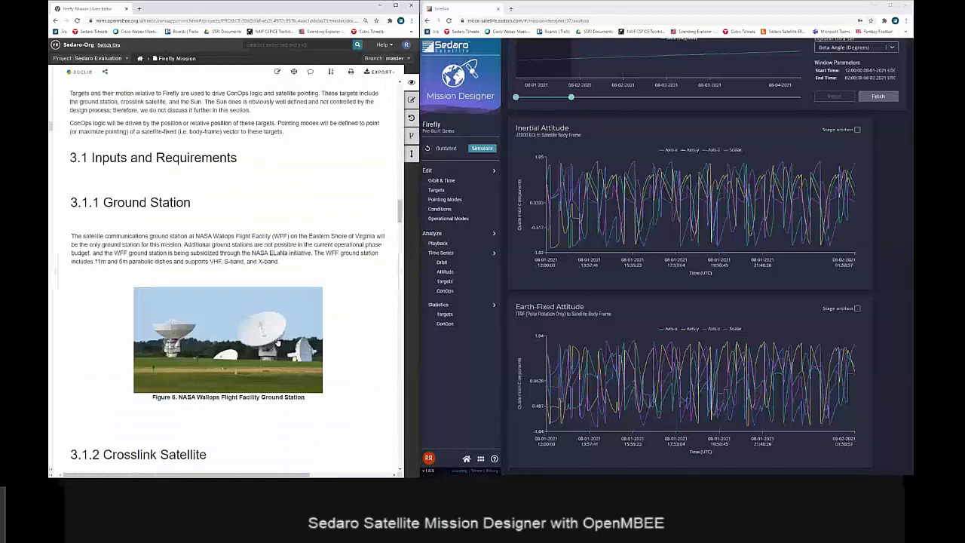
pyautogui.scroll(-8, 278, 343)
pyautogui.scroll(-16, 277, 343)
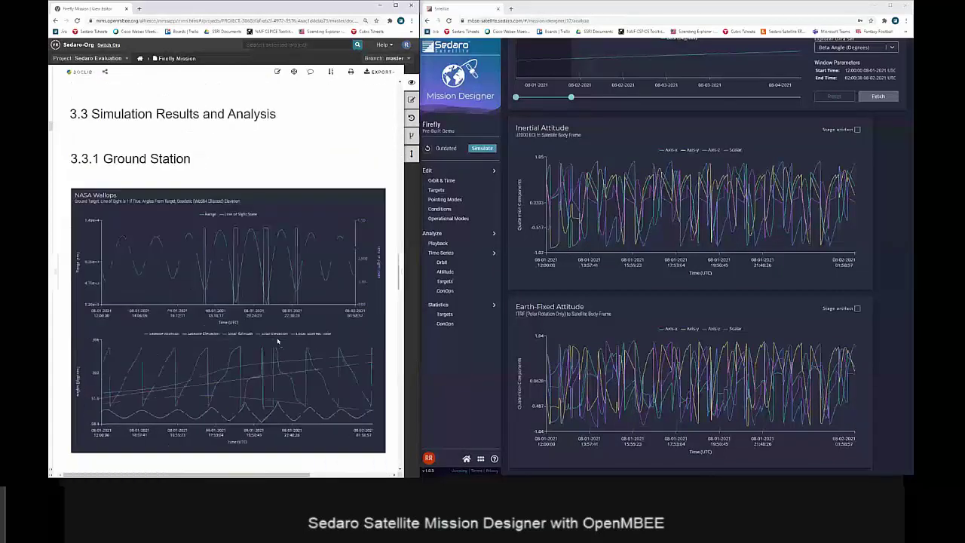
# Enable editing in the Firefly Mission document and open section 4.3's Inertial Attitude plot paragraph for editing
pyautogui.scroll(-16, 278, 341)
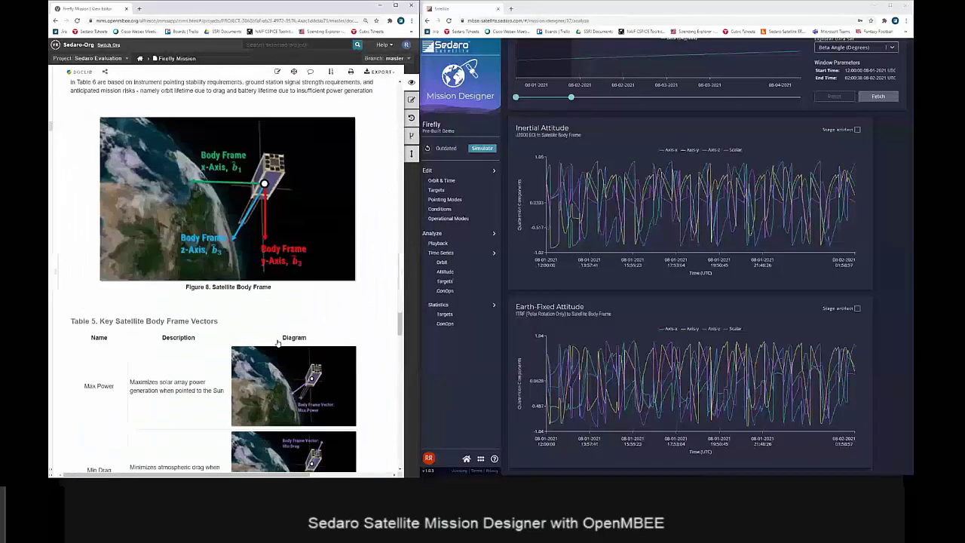
pyautogui.scroll(-16, 277, 343)
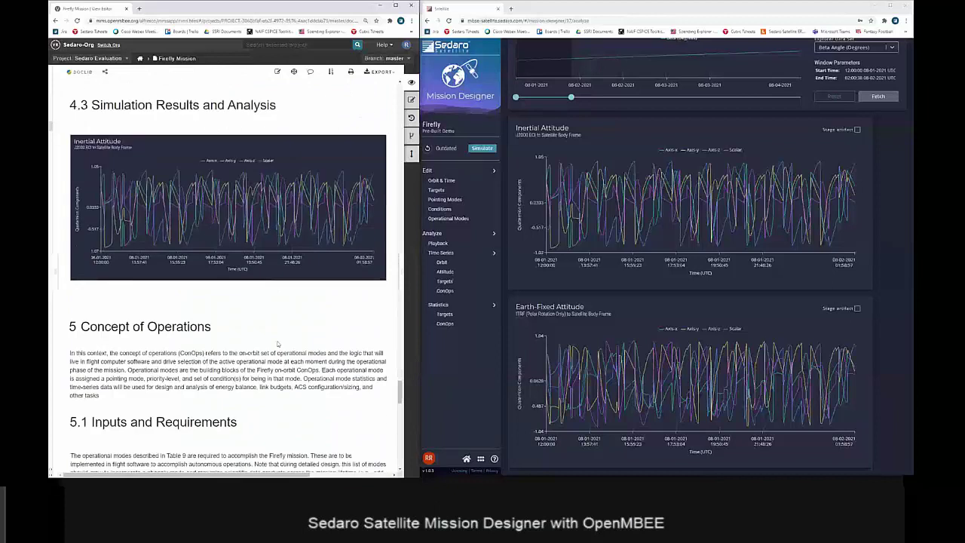
pyautogui.click(278, 71)
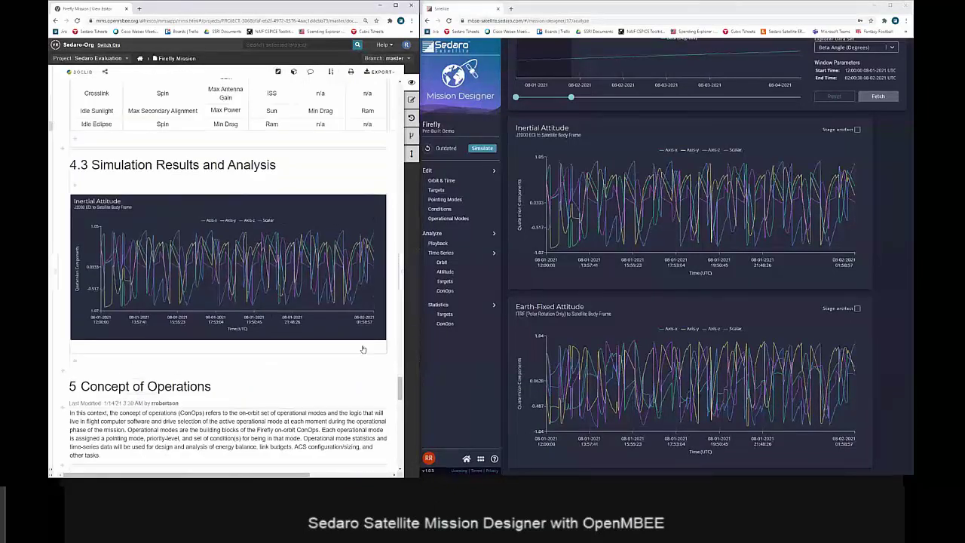
pyautogui.click(246, 280)
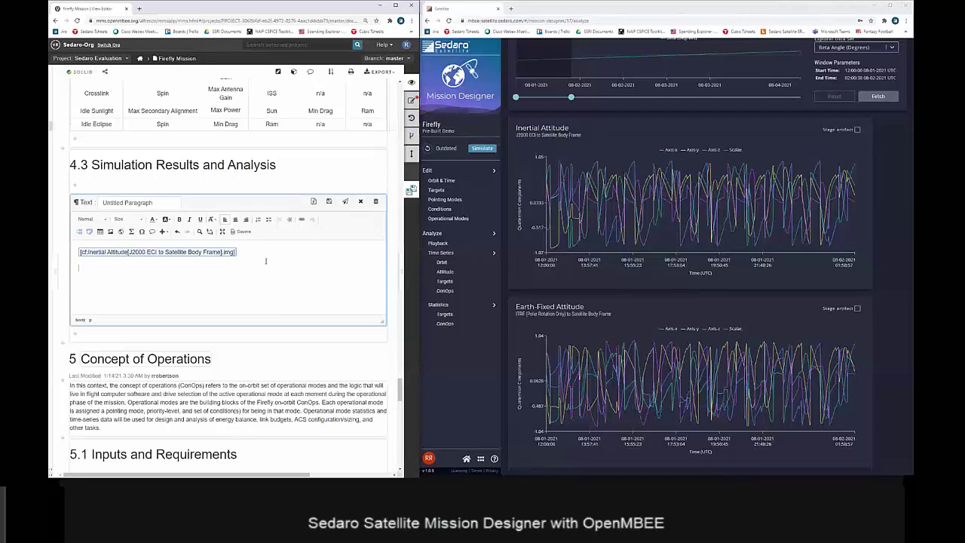
# Search existing elements for "earth fixed attitude", cross-reference the Earth-Fixed Attitude plot image below the Inertial Attitude reference, and save the paragraph
pyautogui.click(82, 233)
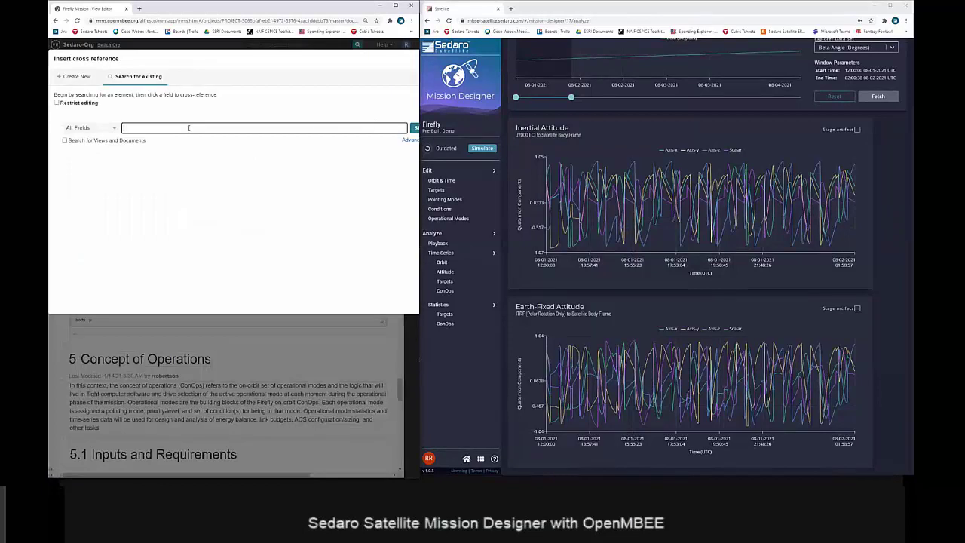
pyautogui.write('earth')
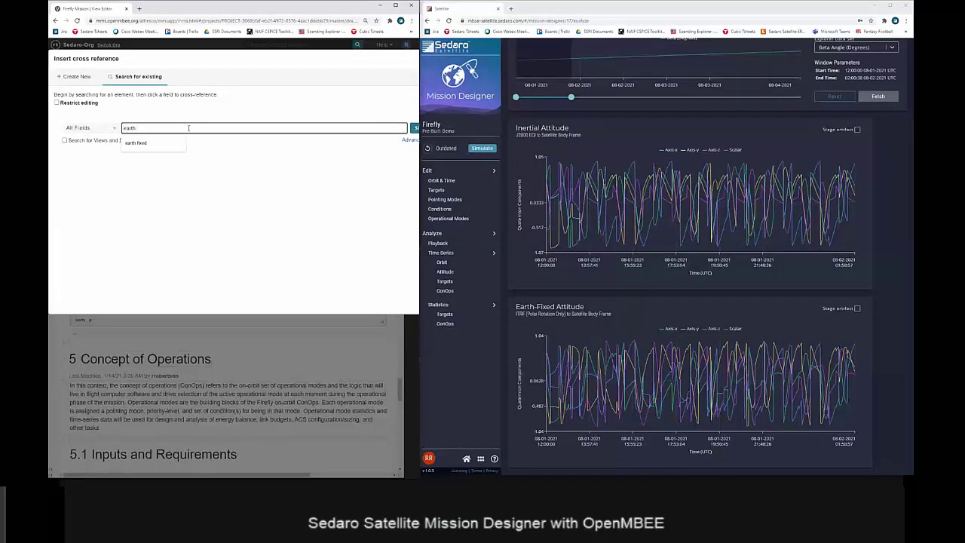
pyautogui.write(' fixed attitude')
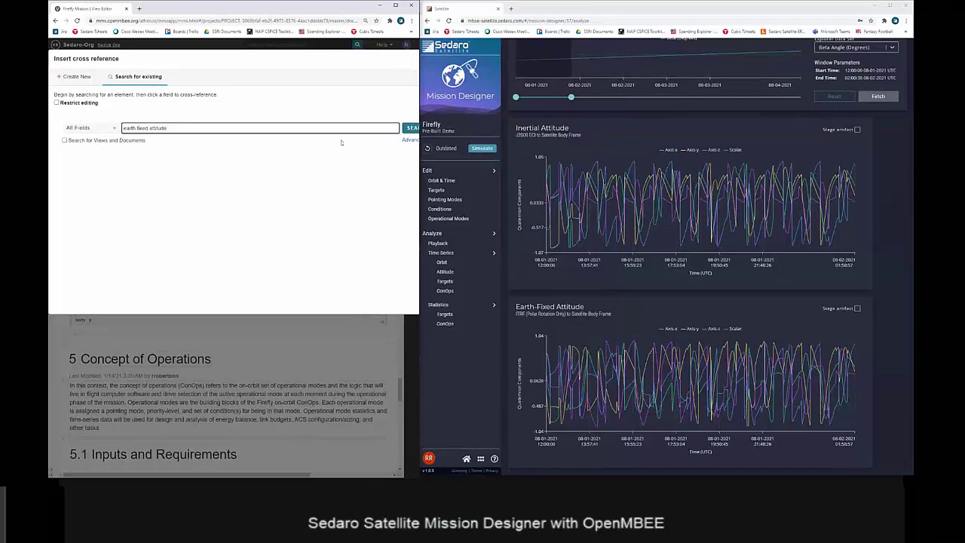
pyautogui.press('Return')
pyautogui.scroll(-5, 264, 165)
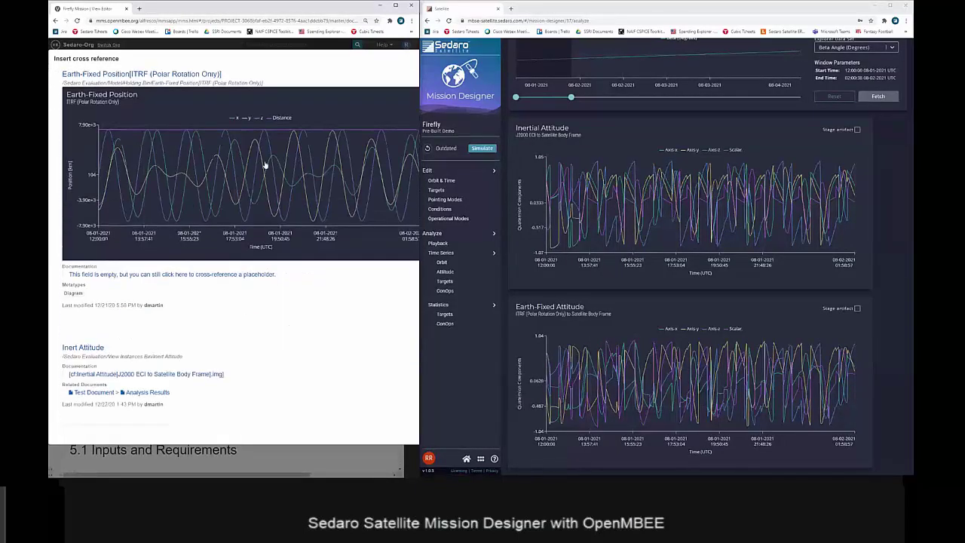
pyautogui.scroll(-5, 264, 160)
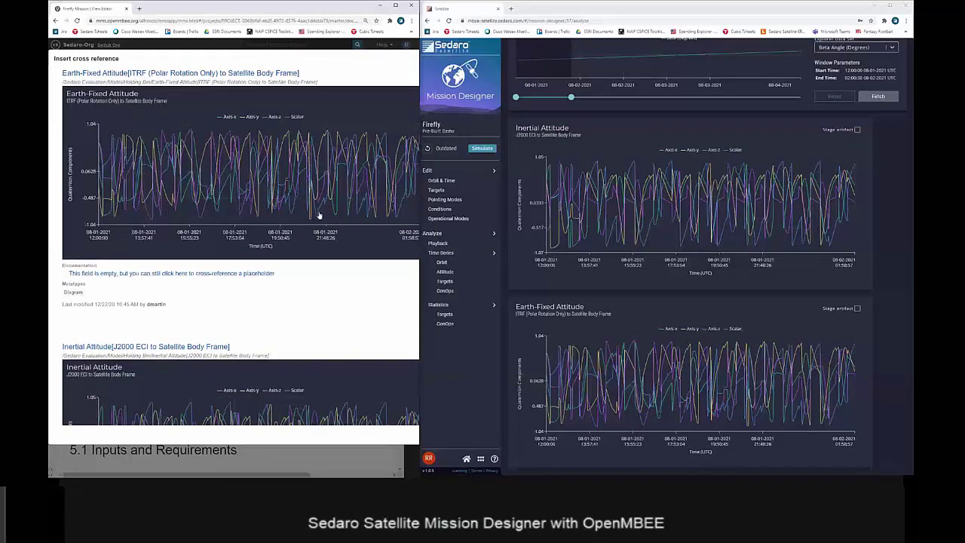
pyautogui.scroll(1, 319, 216)
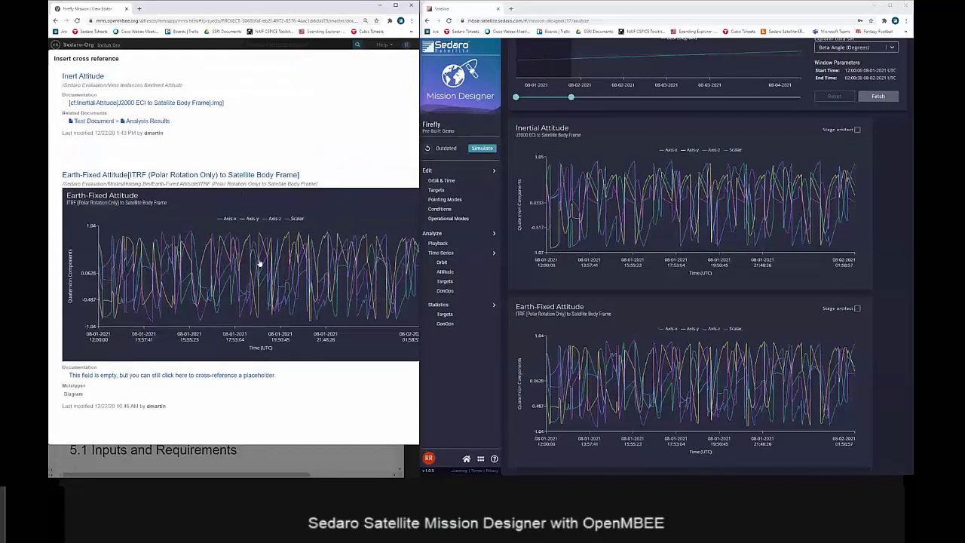
pyautogui.click(330, 272)
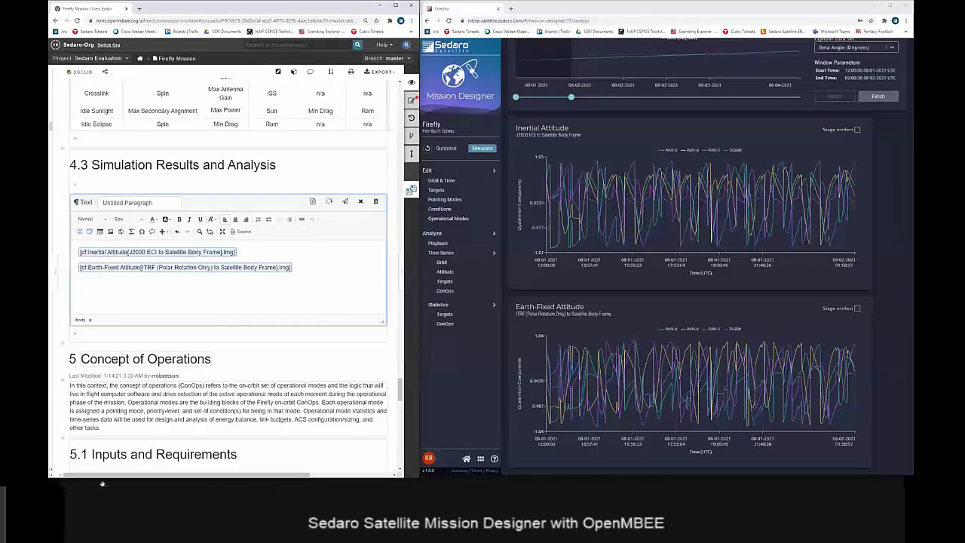
pyautogui.scroll(-3, 276, 345)
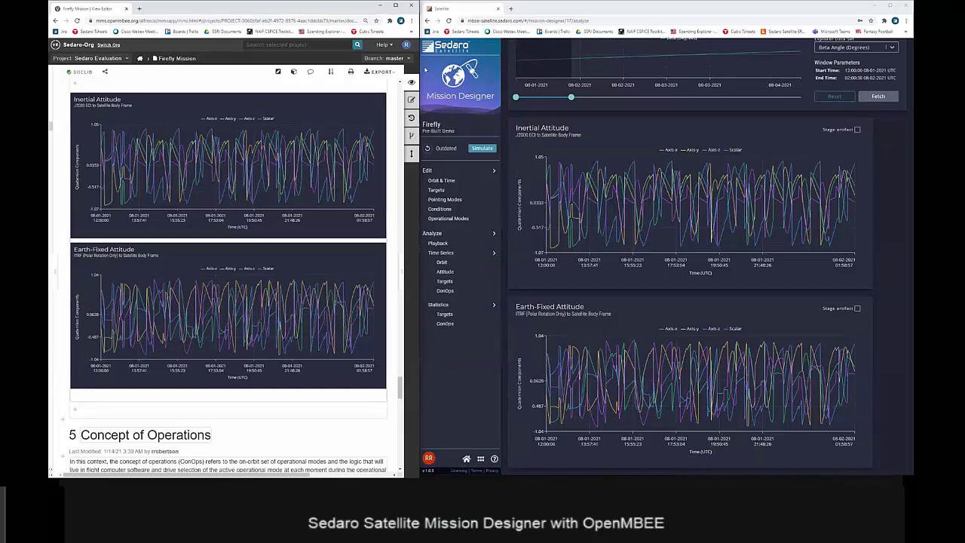
# Maximize the Firefly Mission document window and disable editing in the document
pyautogui.click(394, 6)
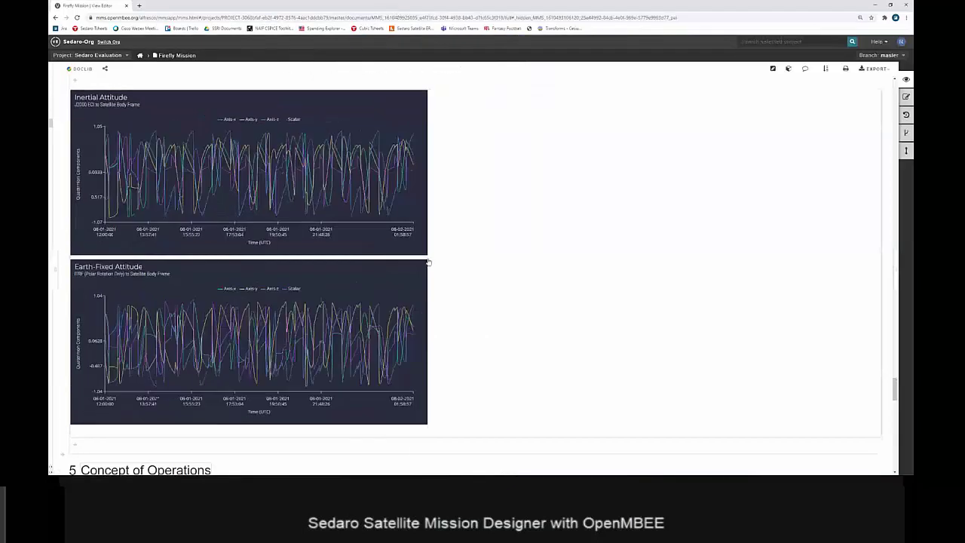
pyautogui.scroll(10, 200, 287)
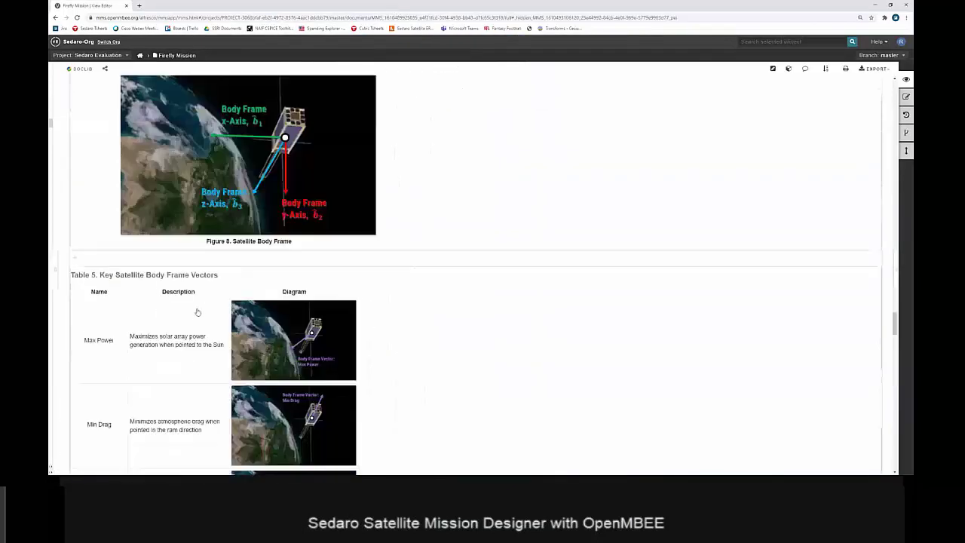
pyautogui.scroll(10, 197, 311)
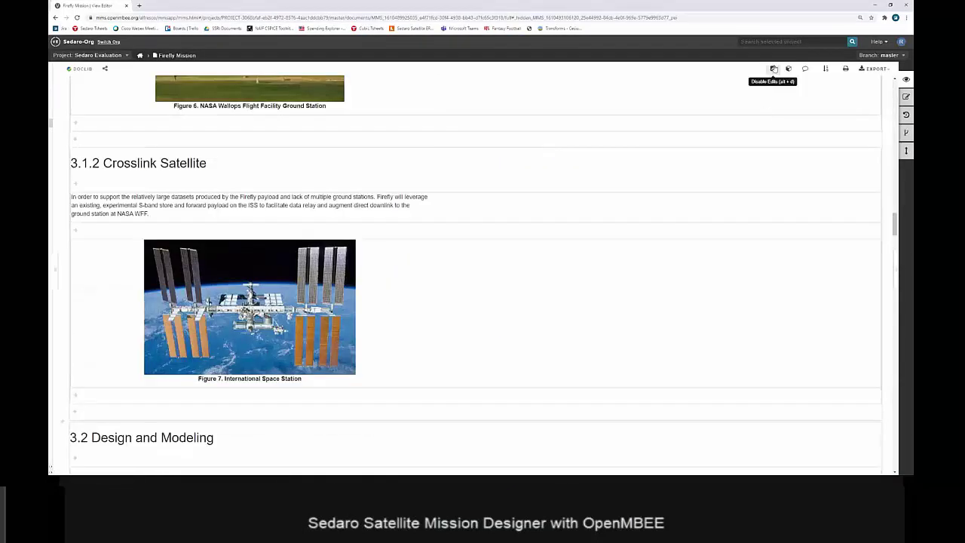
pyautogui.click(773, 69)
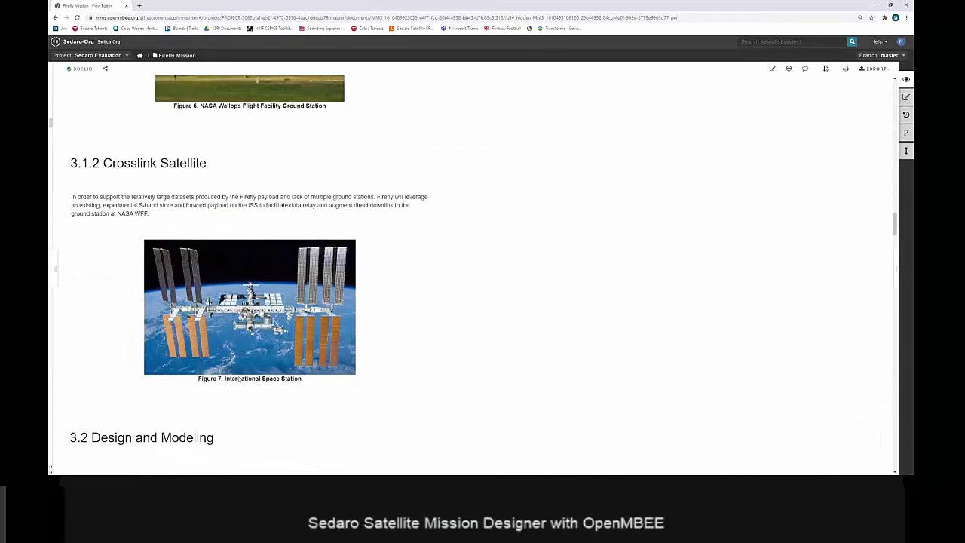
# Examine the Concept of Operations section, comparing the Operational Mode Distribution in 5.3 with the performance requirements in Table 10
pyautogui.scroll(-10, 248, 357)
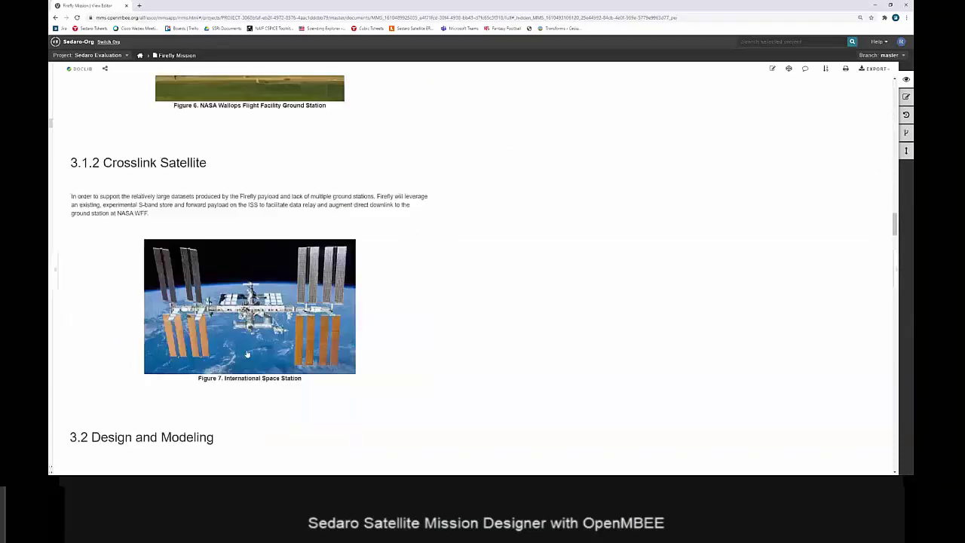
pyautogui.scroll(-15, 247, 357)
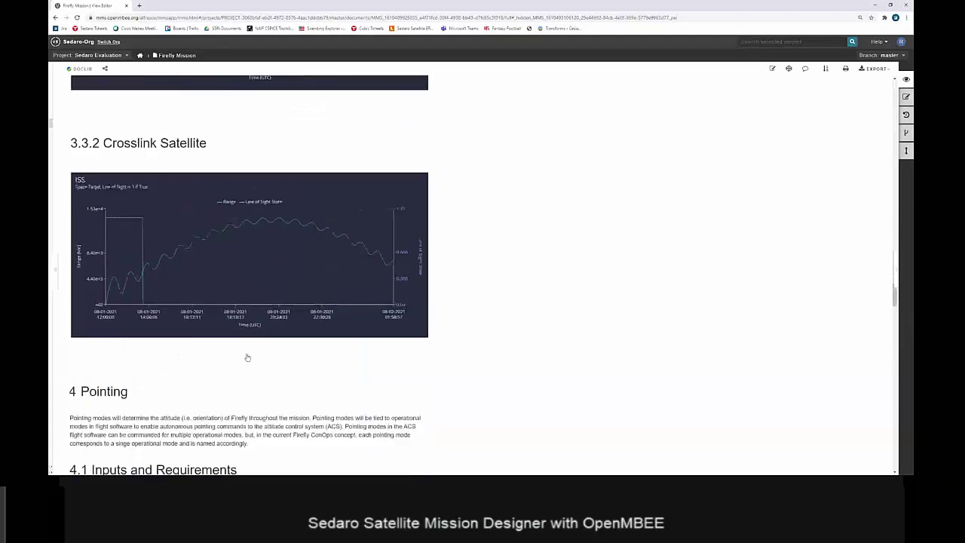
pyautogui.scroll(-15, 243, 366)
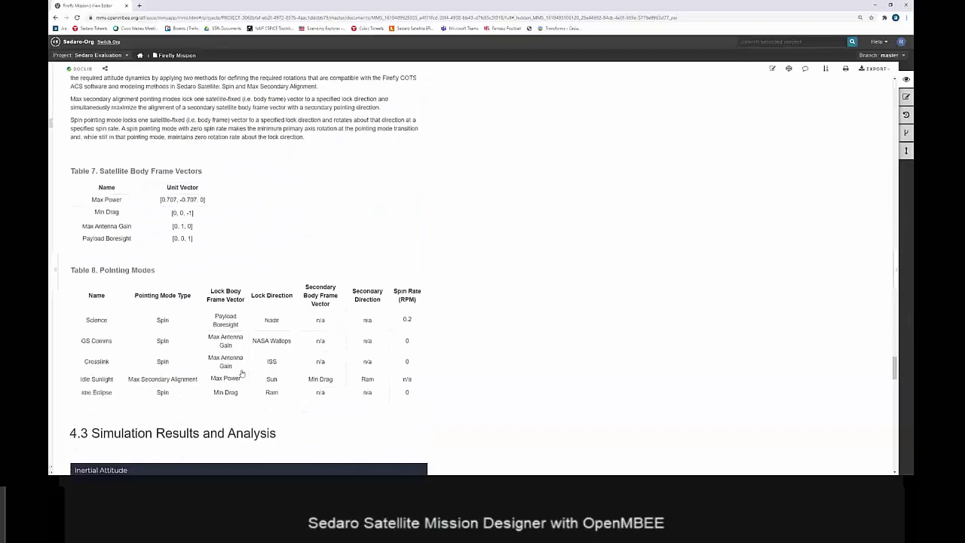
pyautogui.scroll(-15, 242, 376)
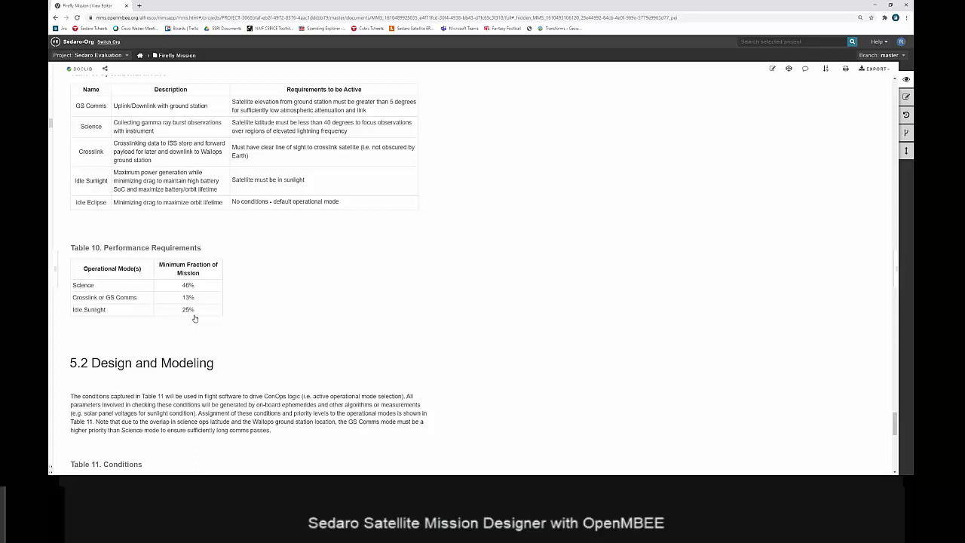
pyautogui.scroll(-8, 194, 319)
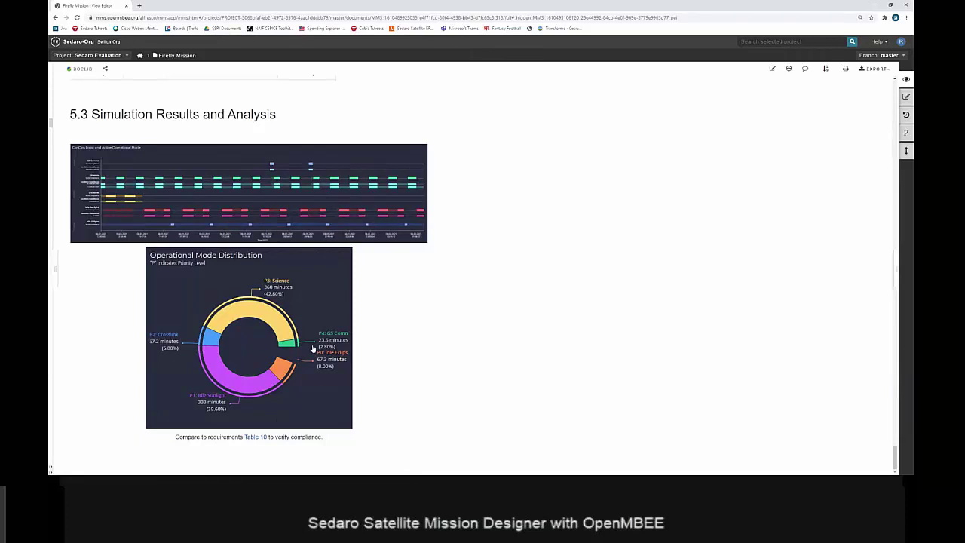
pyautogui.scroll(4, 218, 279)
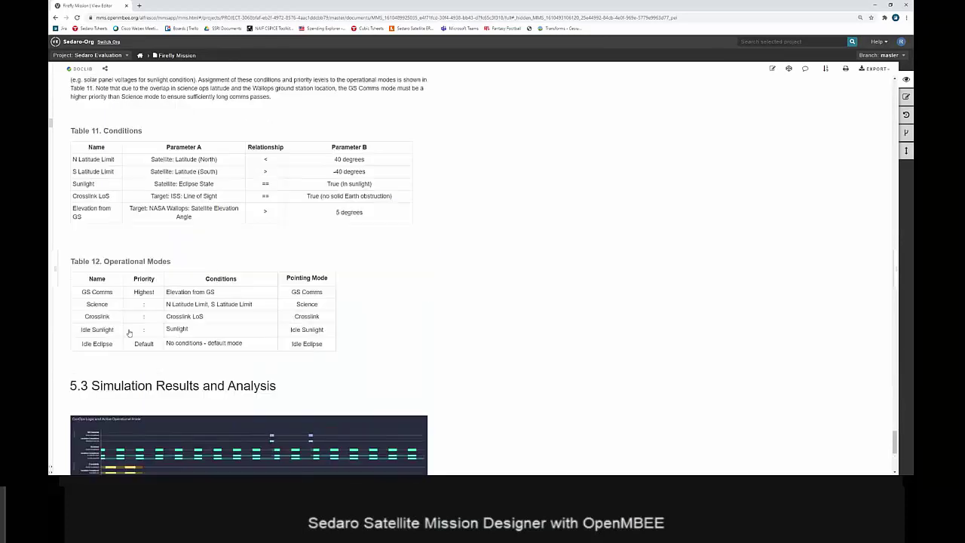
pyautogui.scroll(3, 143, 229)
pyautogui.scroll(-3, 231, 391)
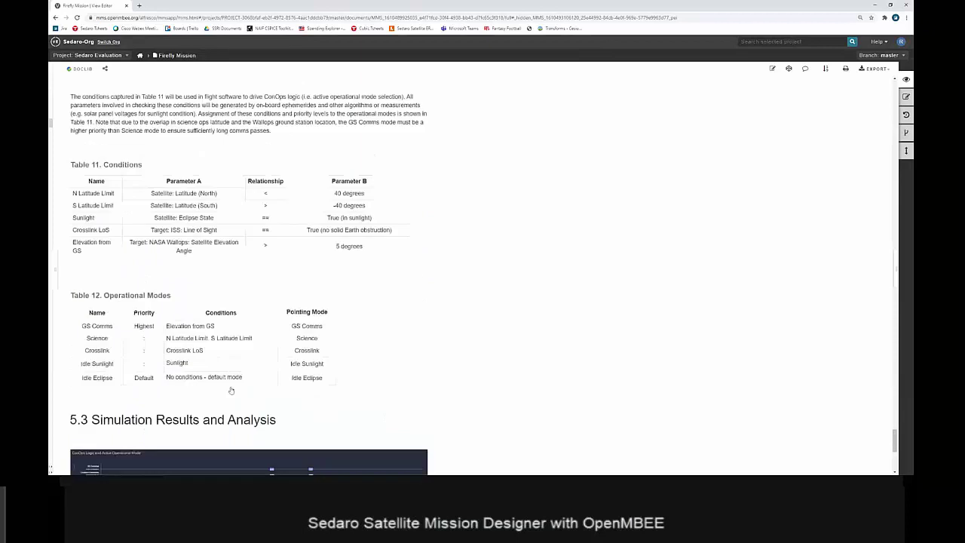
pyautogui.scroll(-4, 232, 391)
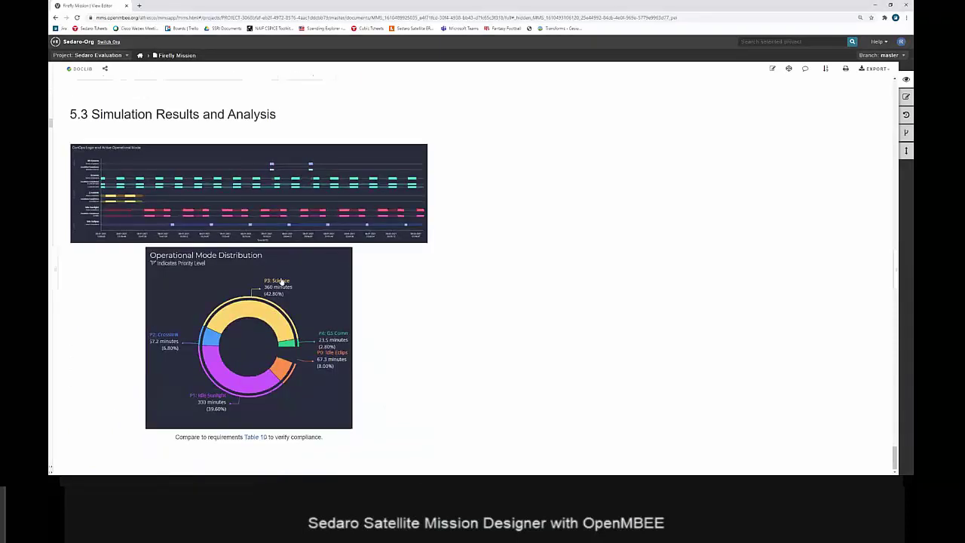
pyautogui.scroll(6, 310, 382)
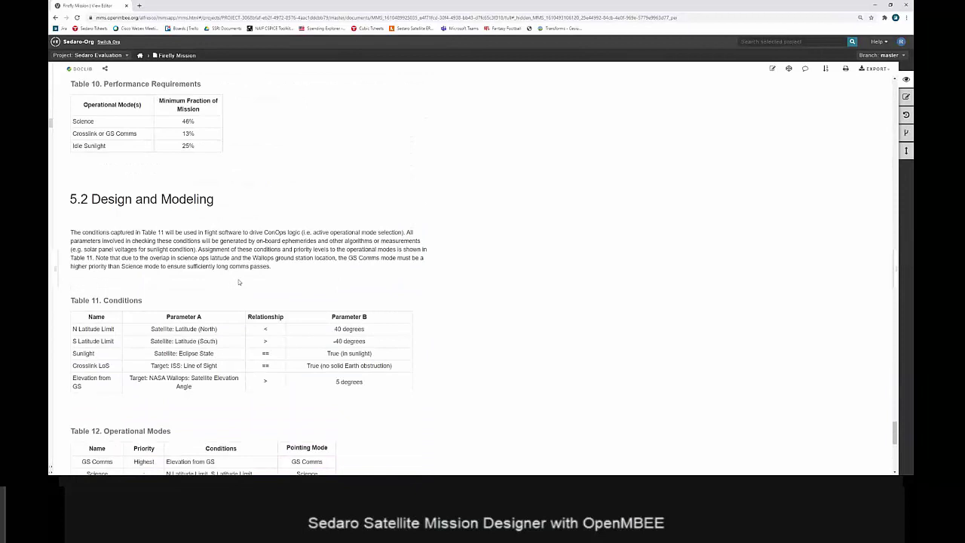
pyautogui.scroll(-6, 237, 282)
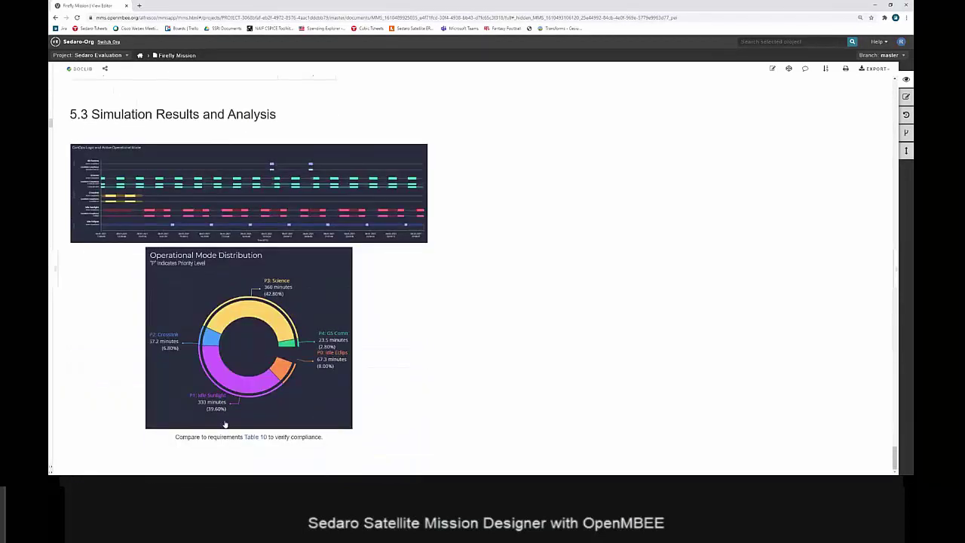
pyautogui.scroll(7, 224, 424)
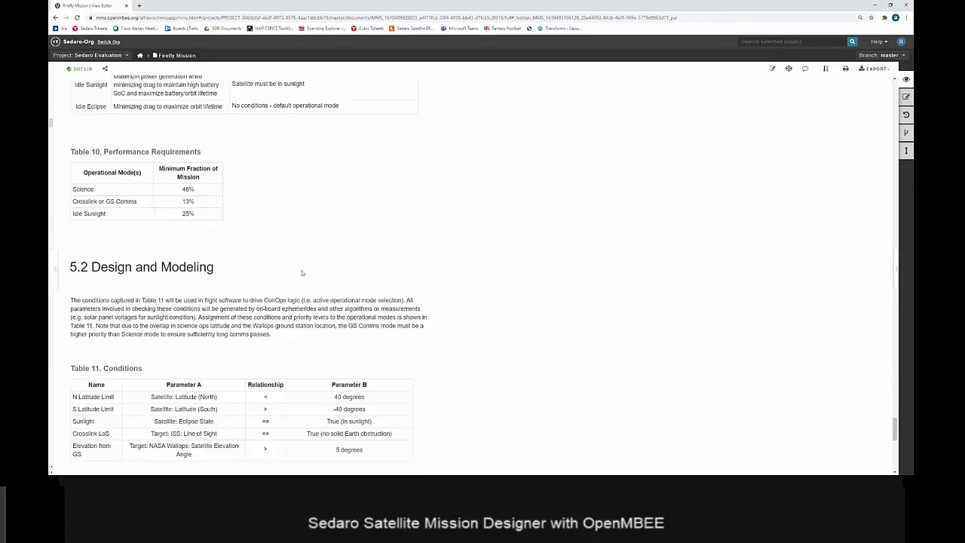
# Enable editing in the Firefly Mission document at section 2.2's Initial J2K ECI Orbital Elements table
pyautogui.scroll(15, 277, 349)
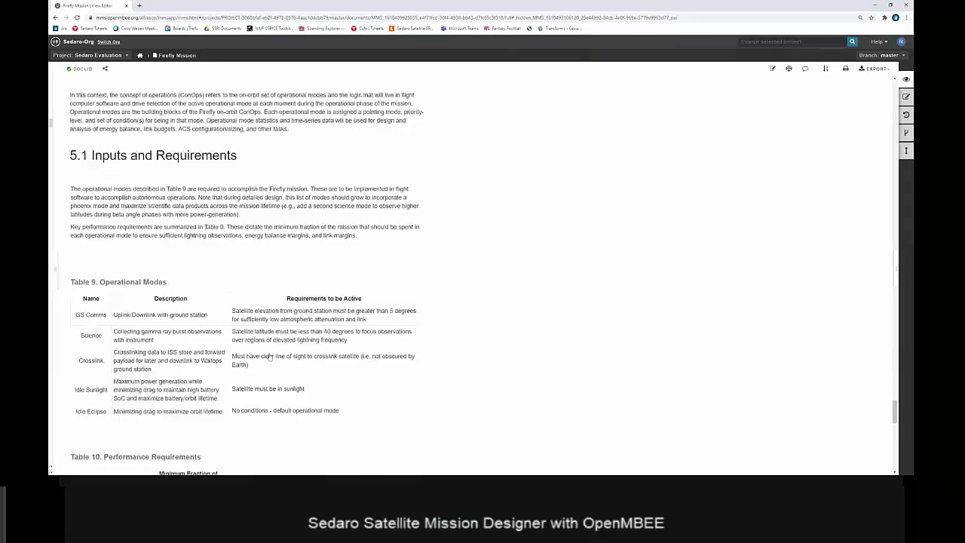
pyautogui.scroll(15, 277, 338)
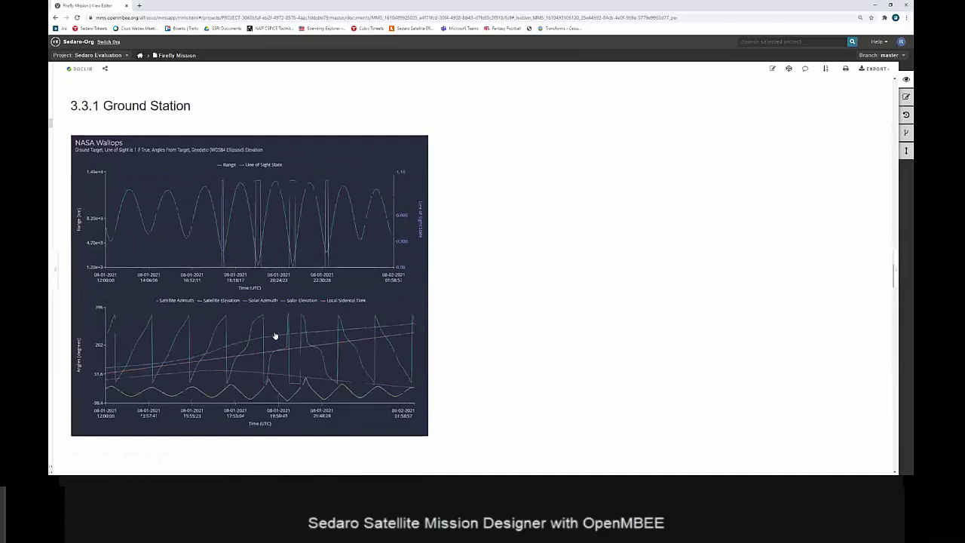
pyautogui.scroll(15, 277, 310)
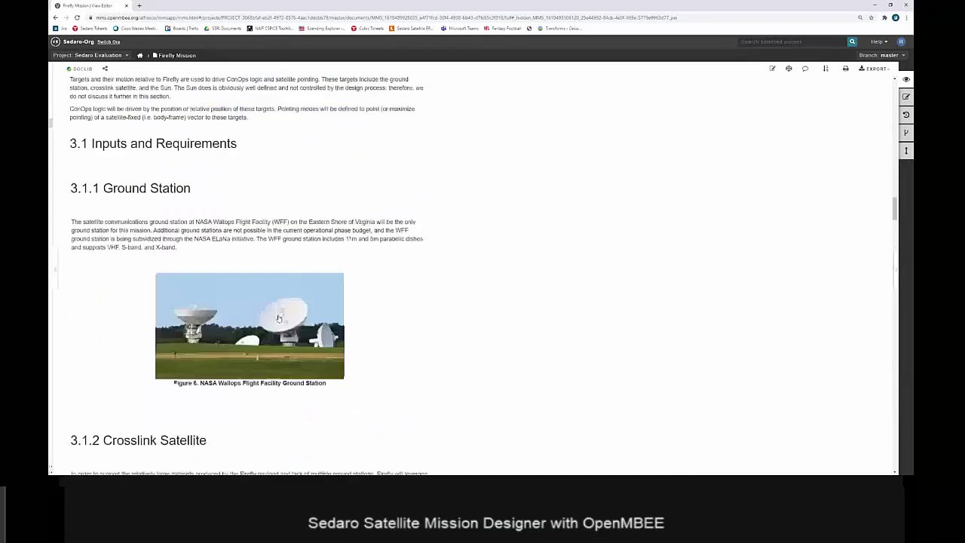
pyautogui.scroll(15, 276, 316)
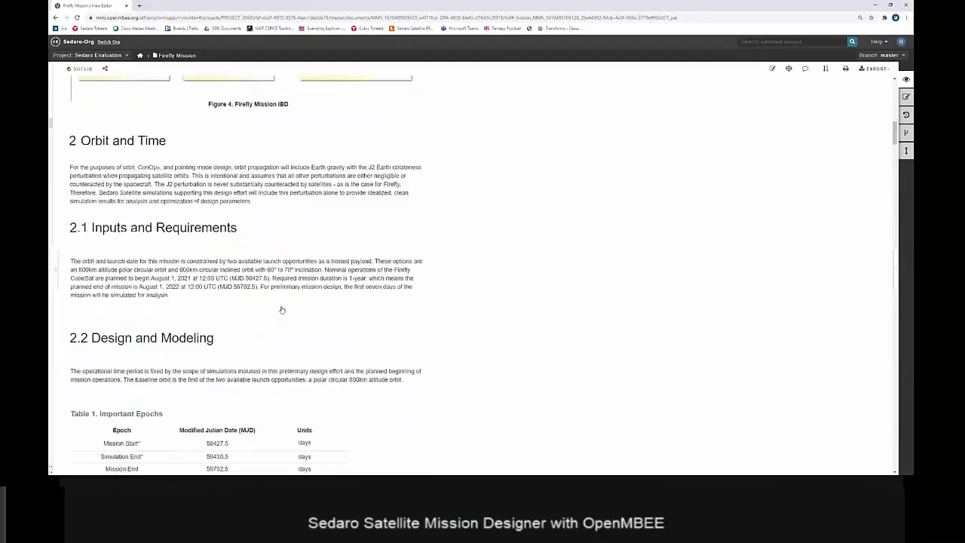
pyautogui.scroll(-8, 288, 320)
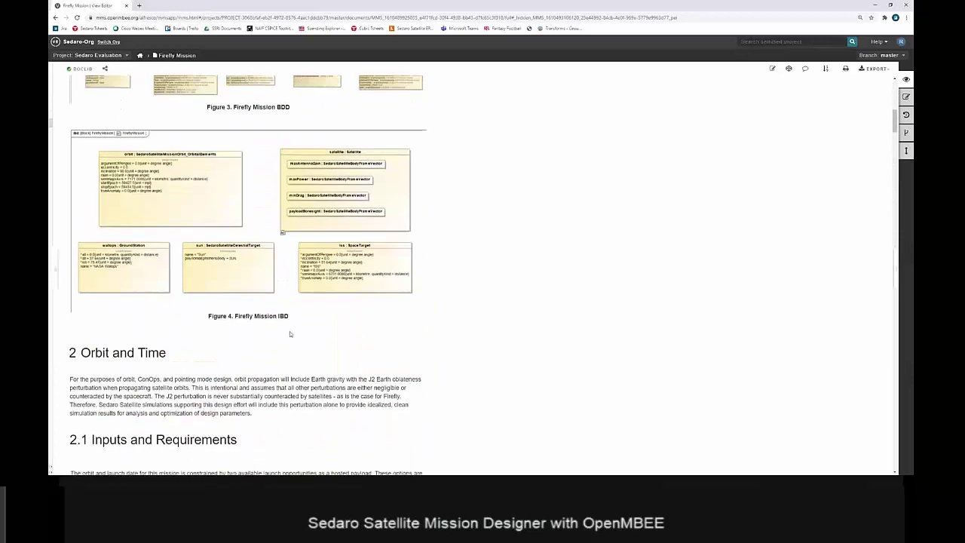
pyautogui.scroll(-5, 290, 346)
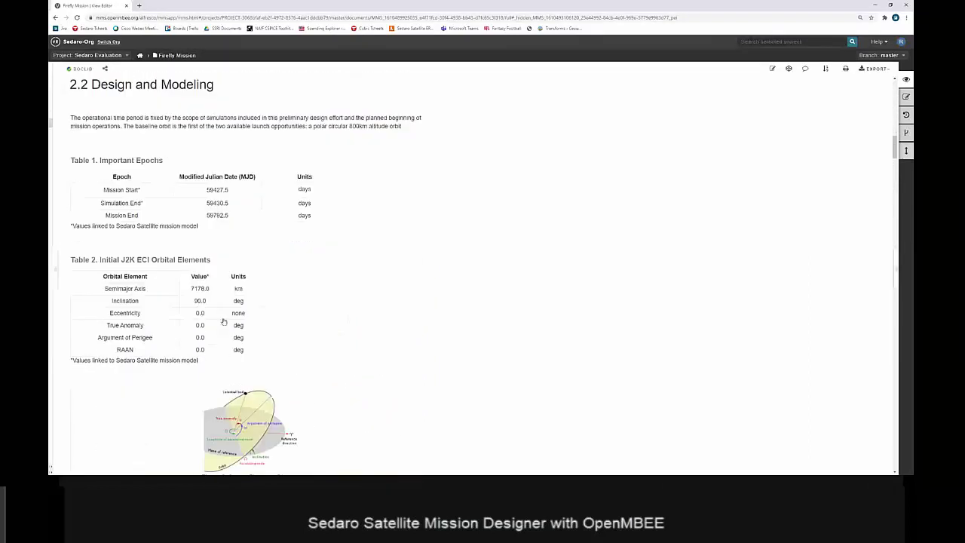
pyautogui.click(772, 68)
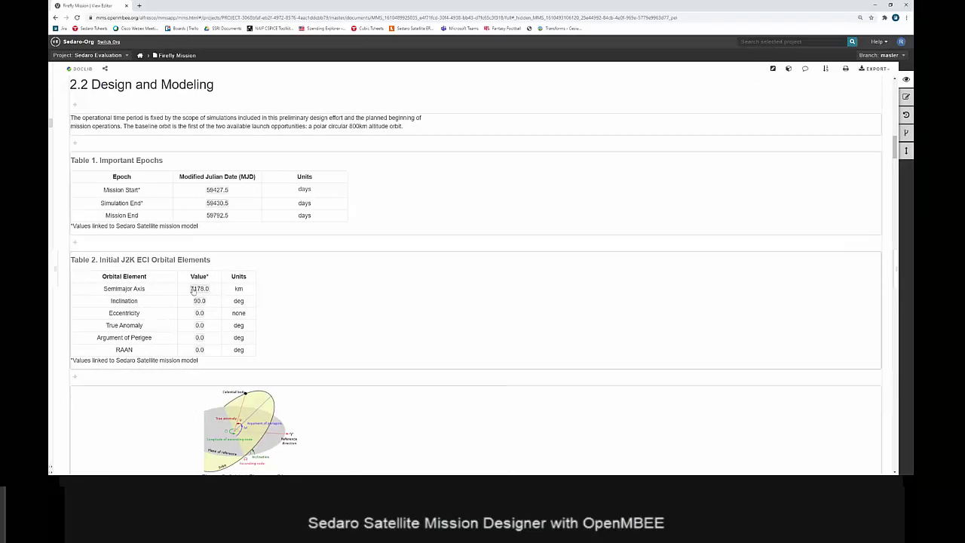
# Set the linked Semimajor Axis value in Table 2 to 6978 km and save it
pyautogui.click(195, 290)
pyautogui.scroll(-3, 480, 160)
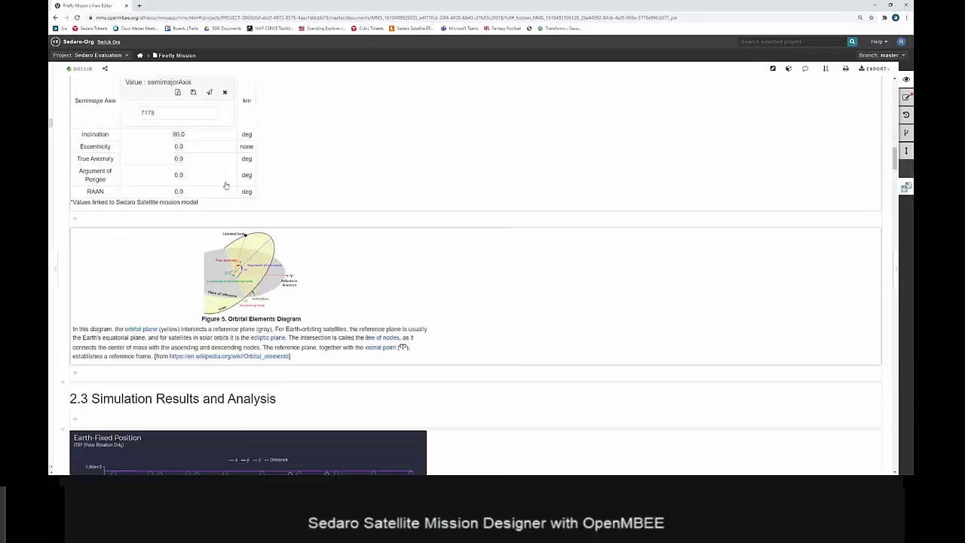
pyautogui.scroll(3, 480, 159)
pyautogui.click(173, 215)
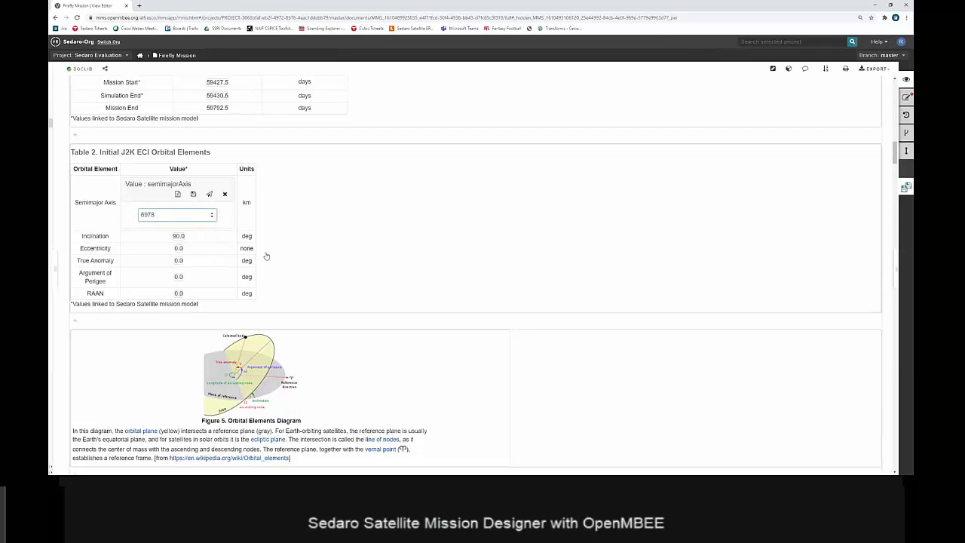
pyautogui.click(192, 195)
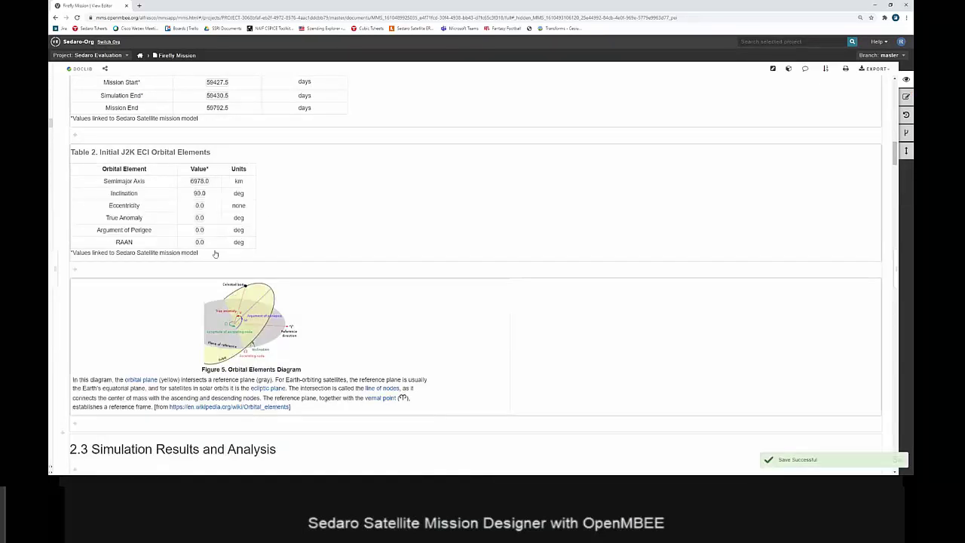
# Set the linked Inclination value in Table 2 to 60 deg, save it, and disable editing in the document
pyautogui.click(195, 194)
pyautogui.scroll(-3, 169, 291)
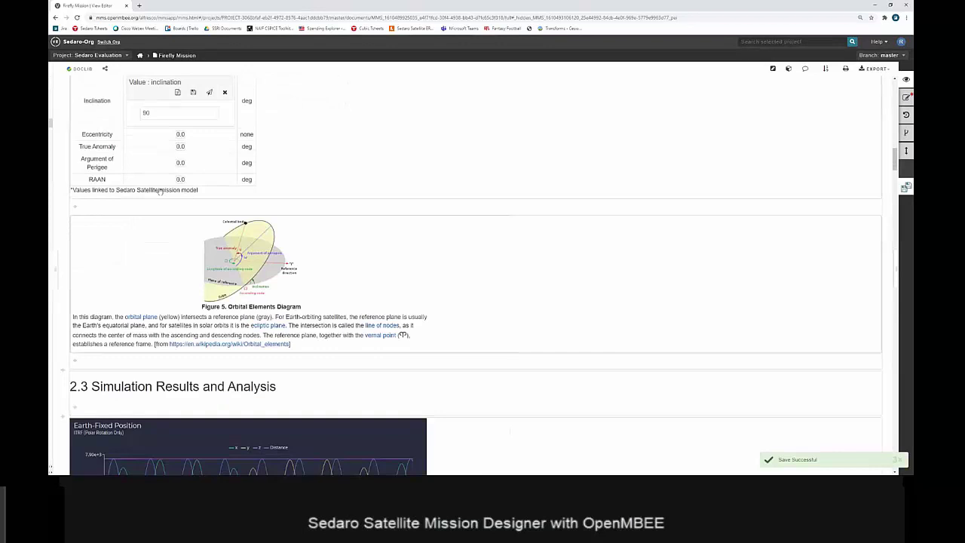
pyautogui.scroll(5, 396, 192)
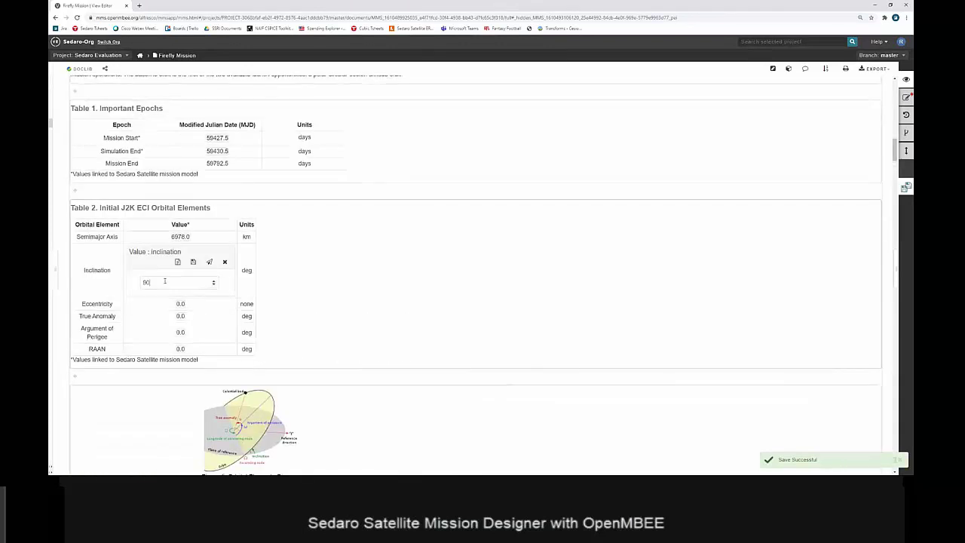
pyautogui.click(130, 282)
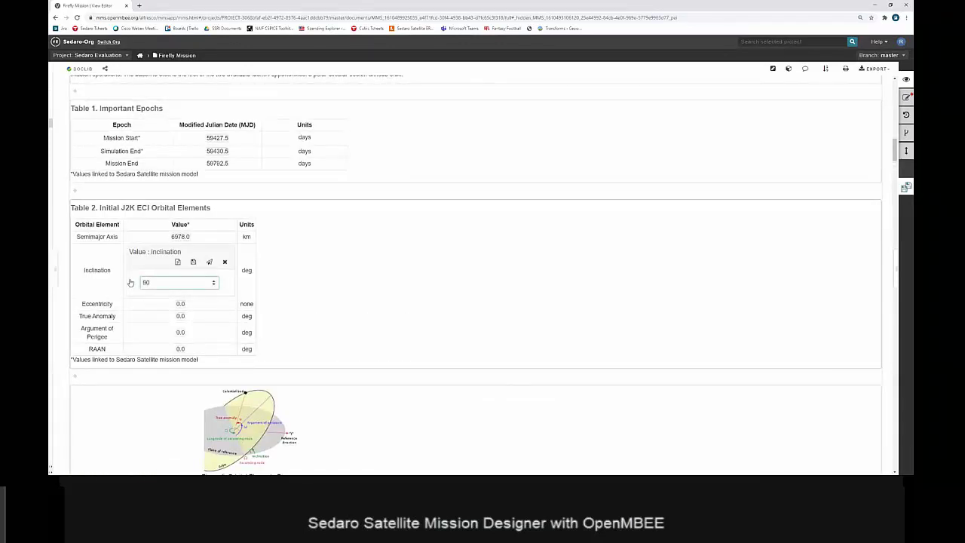
pyautogui.click(193, 261)
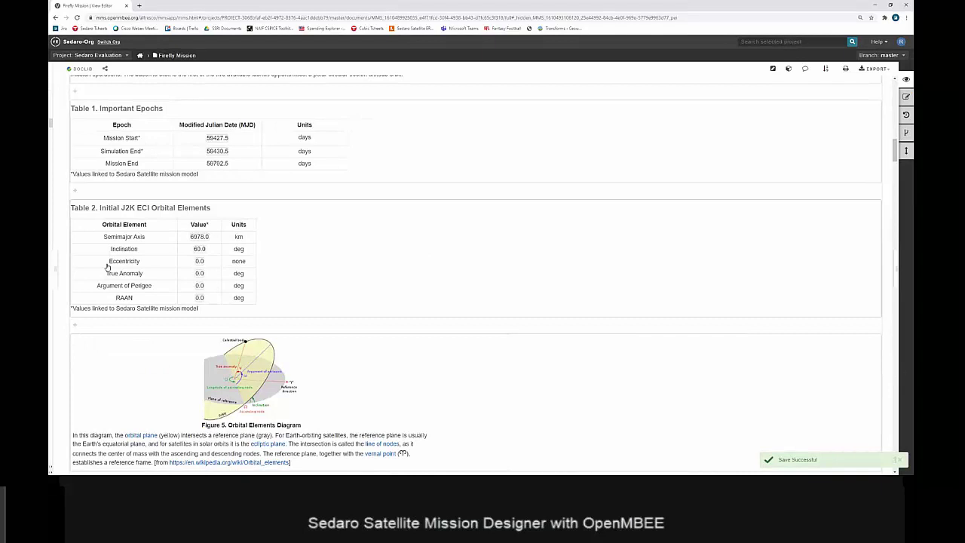
pyautogui.click(773, 70)
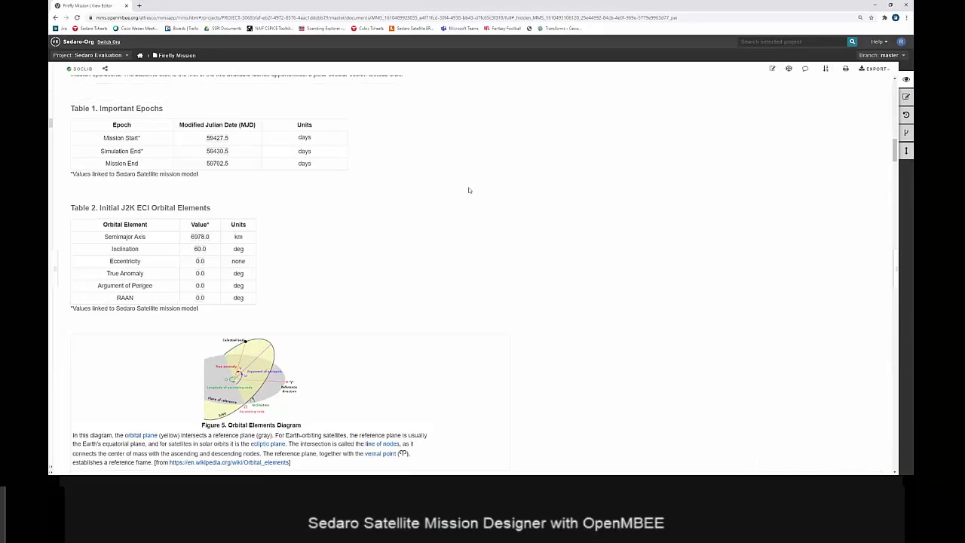
# Switch to Sedaro Satellite, pull the master branch into the Pre-Built Demo version, and simulate it in Mission Designer
pyautogui.click(875, 6)
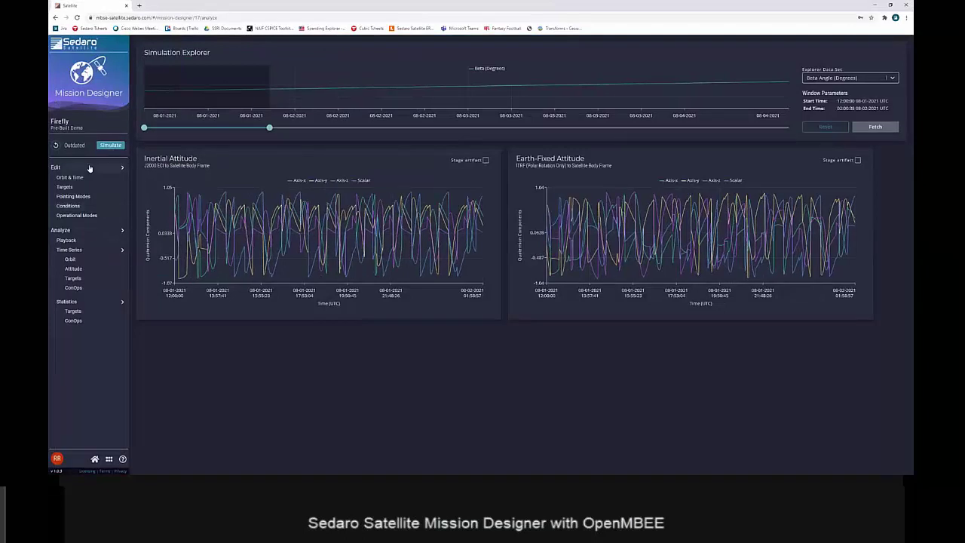
pyautogui.click(95, 459)
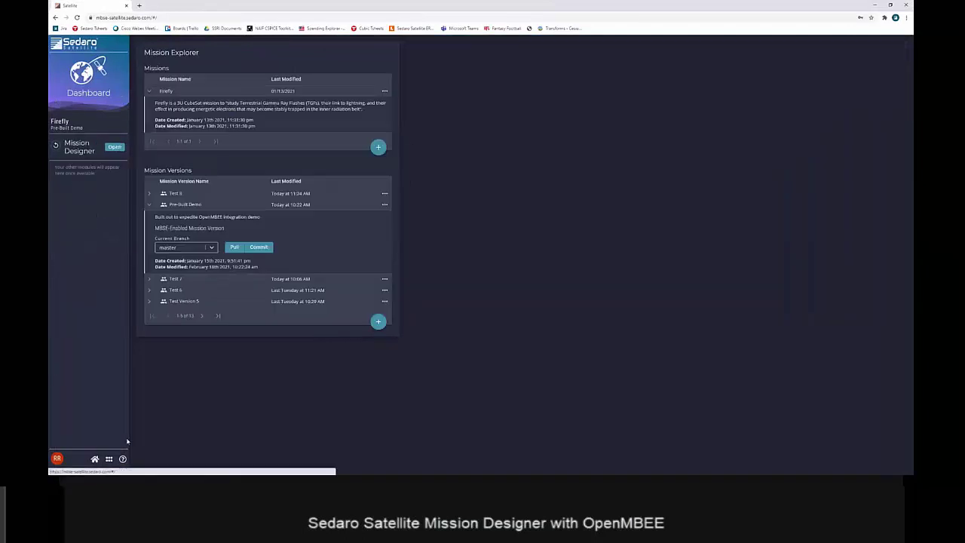
pyautogui.click(234, 247)
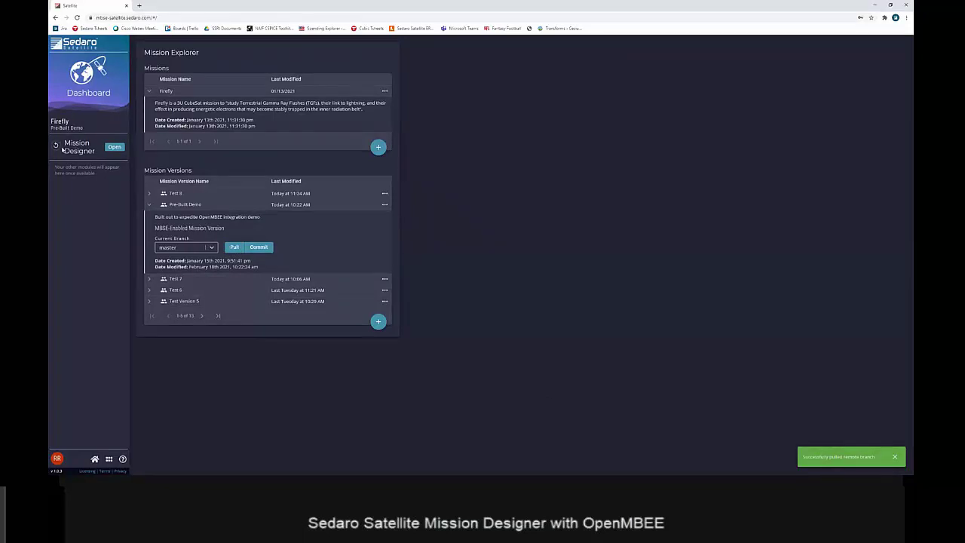
pyautogui.click(115, 147)
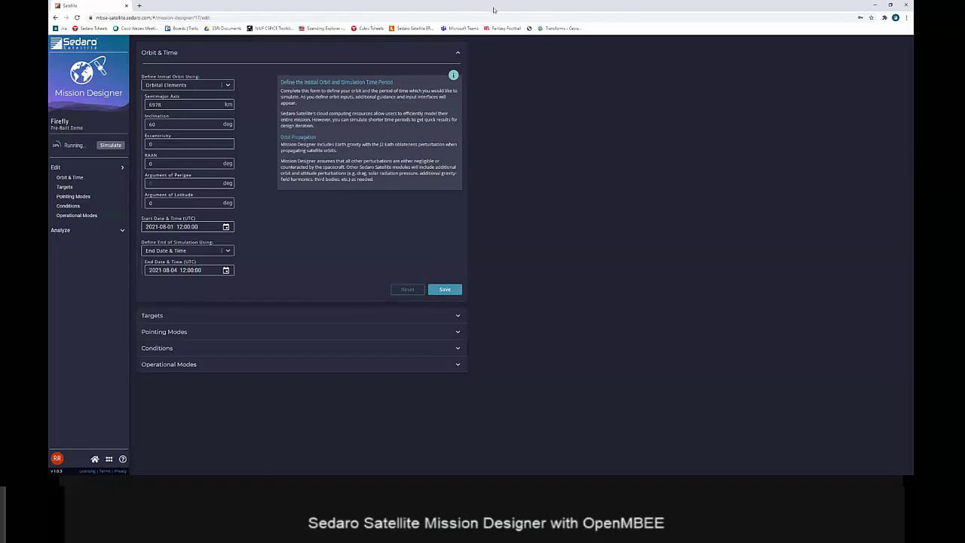
# Arrange the Firefly Mission document and Mission Designer windows side by side, giving Mission Designer the wider share
pyautogui.press('super+Right')
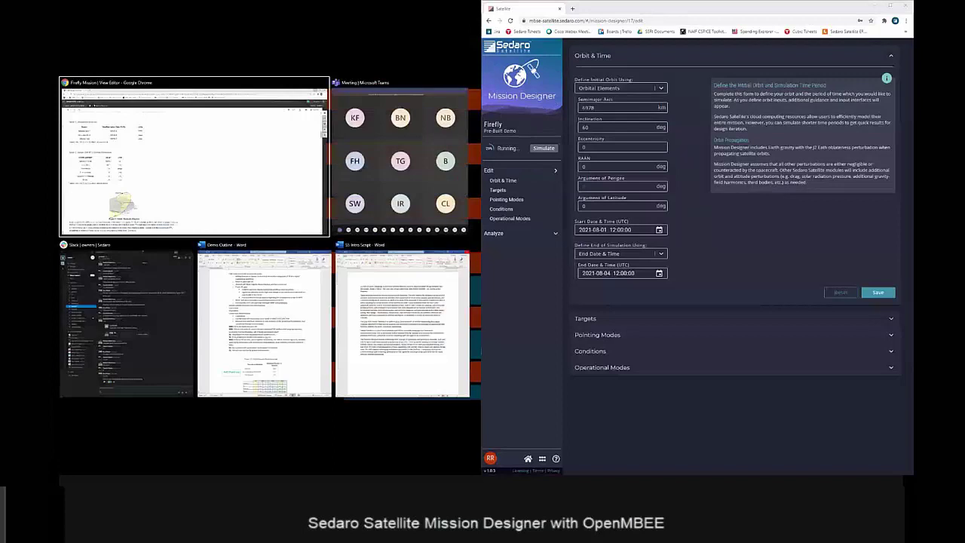
pyautogui.click(674, 56)
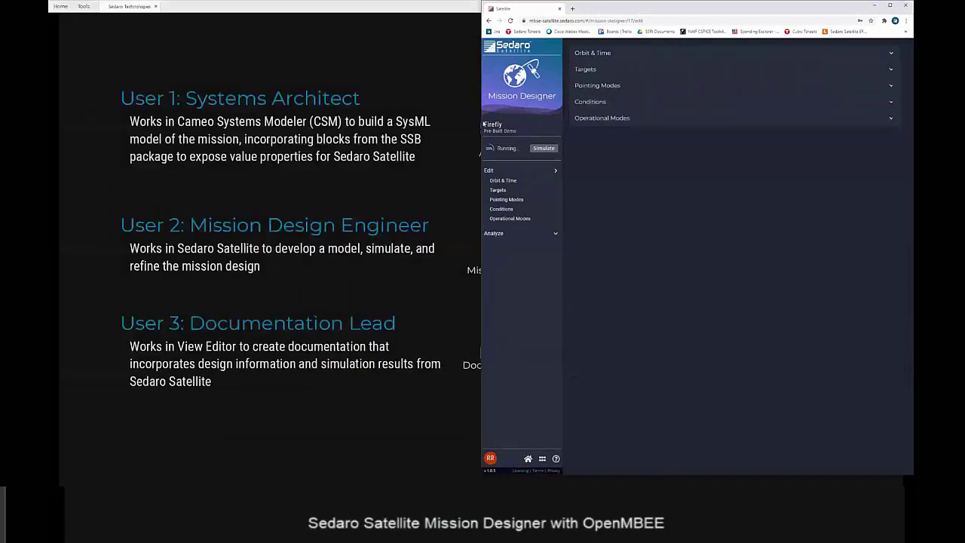
pyautogui.moveTo(478, 122); pyautogui.dragTo(365, 122)
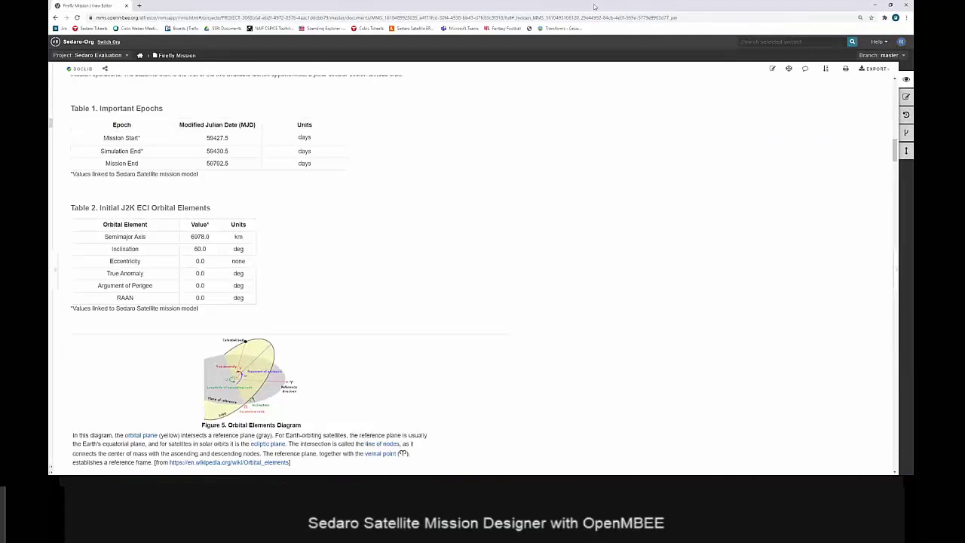
pyautogui.moveTo(596, 6); pyautogui.dragTo(600, 54)
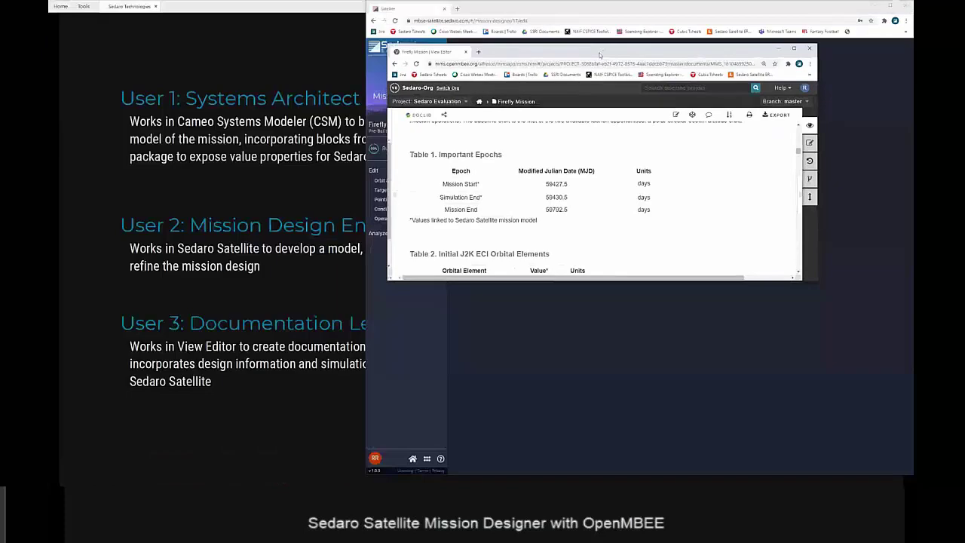
pyautogui.press('super+Left')
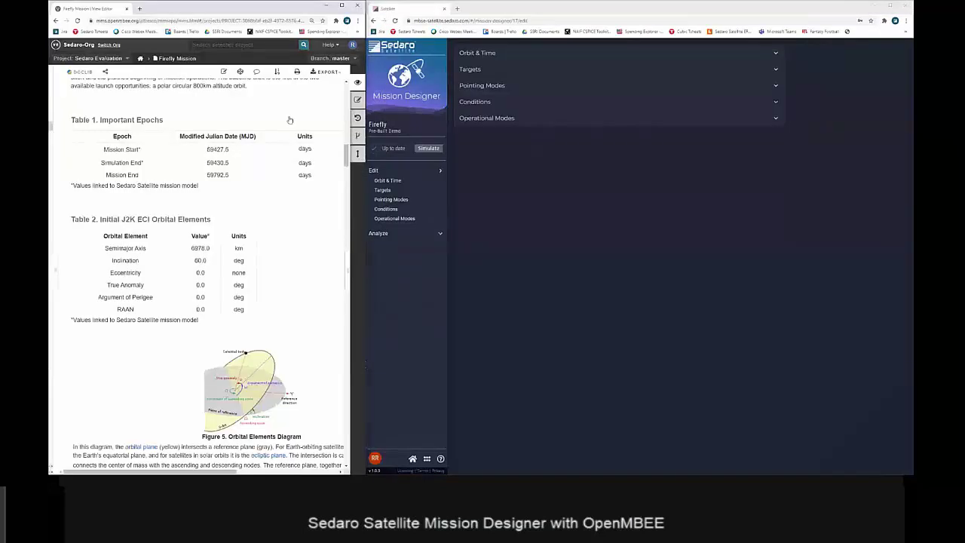
pyautogui.scroll(-10, 252, 273)
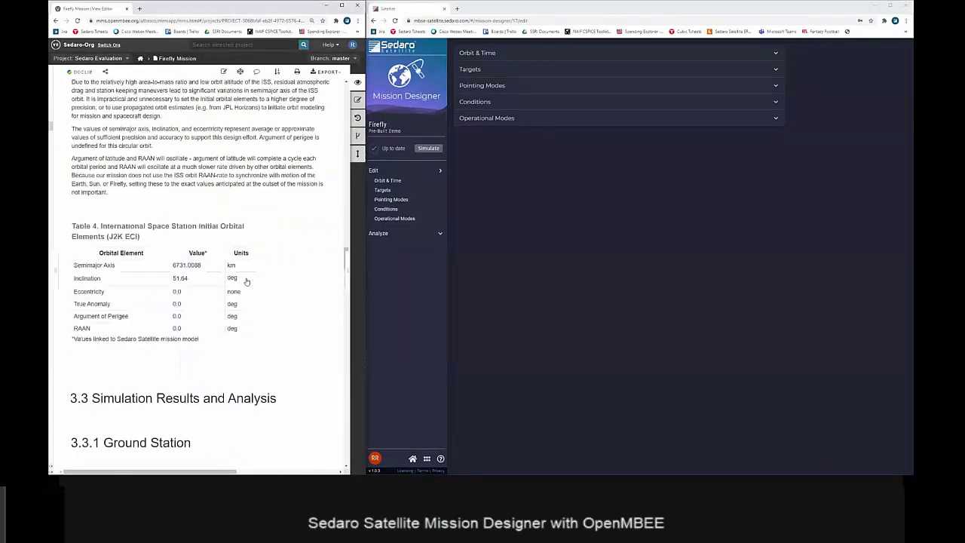
pyautogui.scroll(-5, 265, 405)
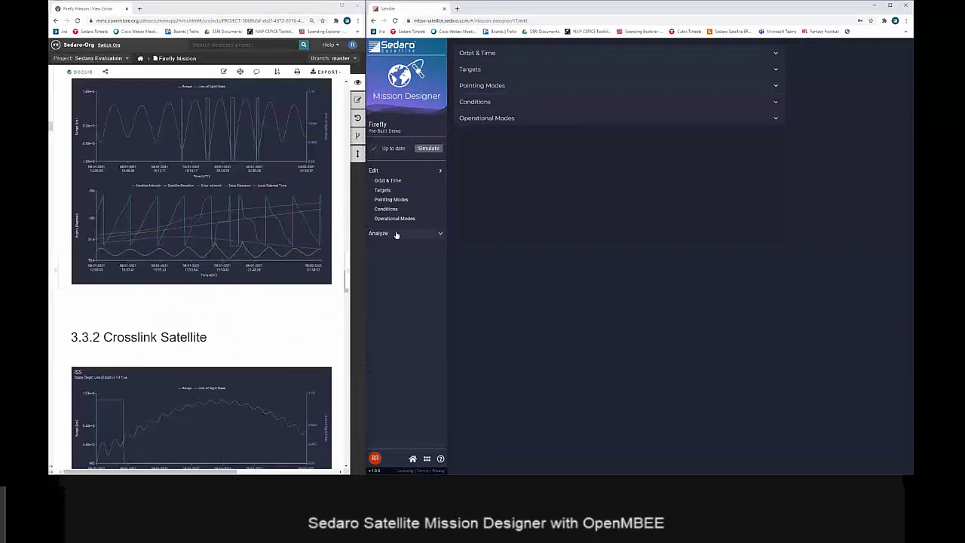
# Open the updated simulation's analysis and review its Targets and ConOps statistics
pyautogui.click(396, 234)
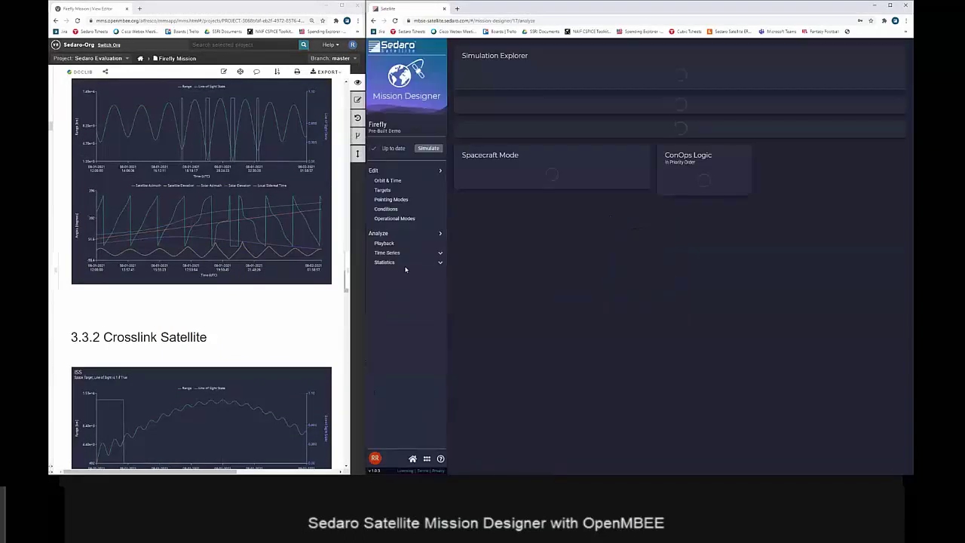
pyautogui.click(403, 268)
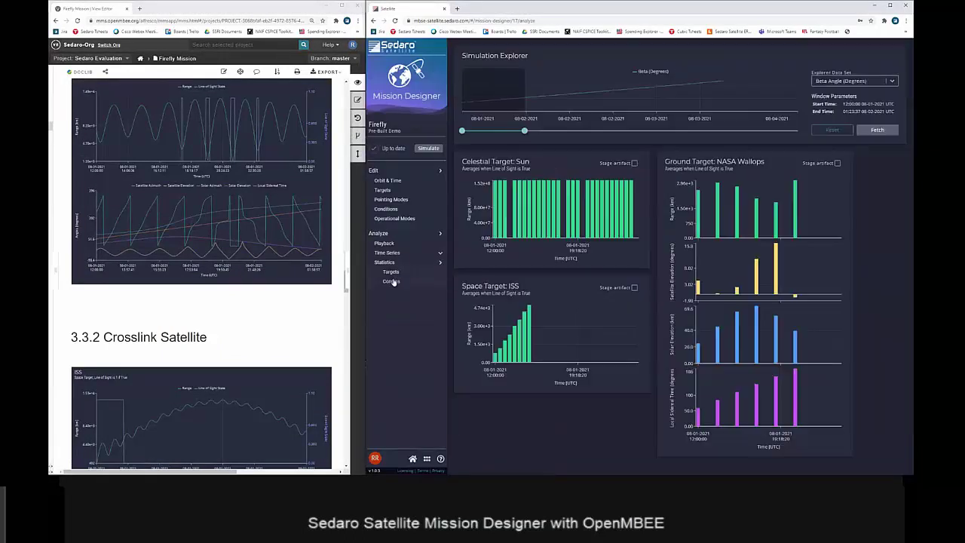
pyautogui.click(392, 281)
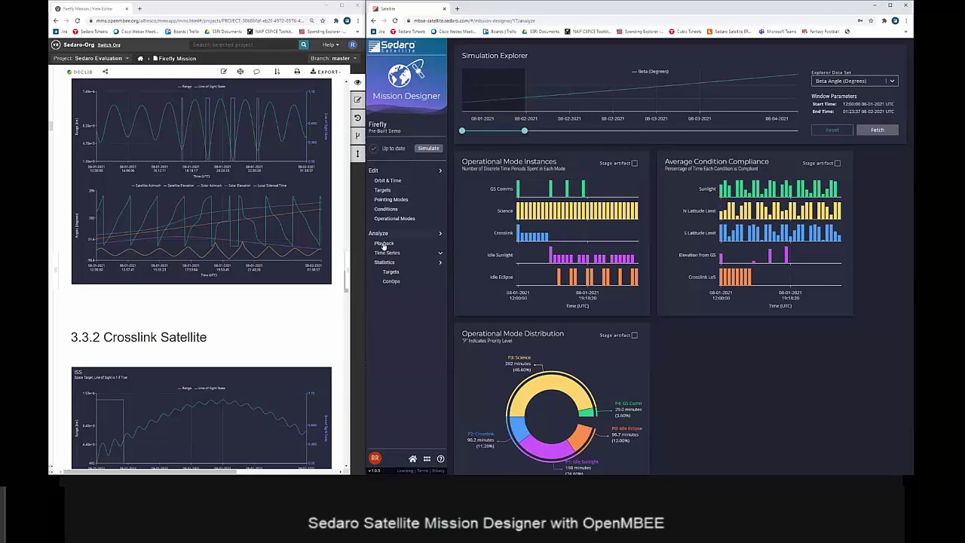
# Play back the simulation with object names hidden and inspect the satellite and ISS orbits around the globe
pyautogui.click(384, 243)
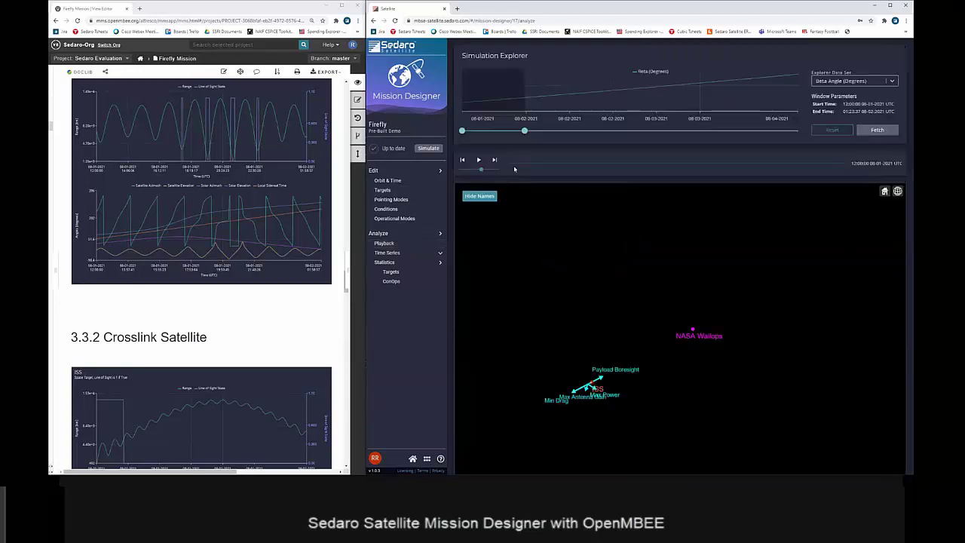
pyautogui.click(478, 160)
pyautogui.click(480, 196)
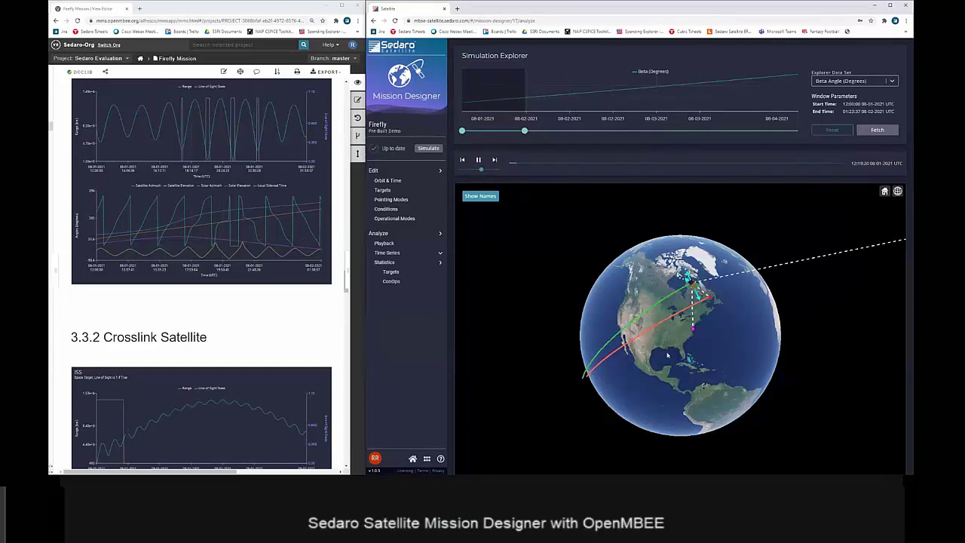
pyautogui.moveTo(667, 355); pyautogui.dragTo(588, 283)
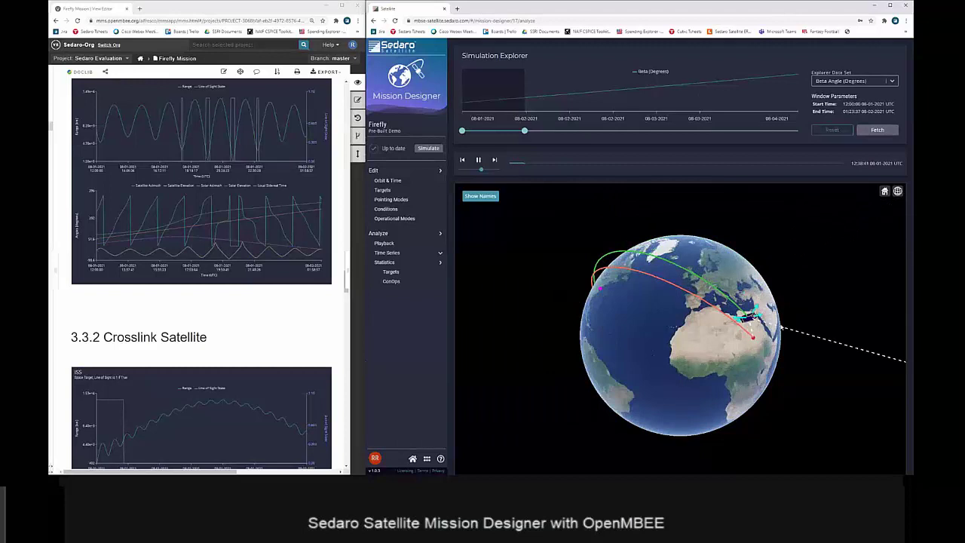
pyautogui.moveTo(724, 324); pyautogui.dragTo(476, 410)
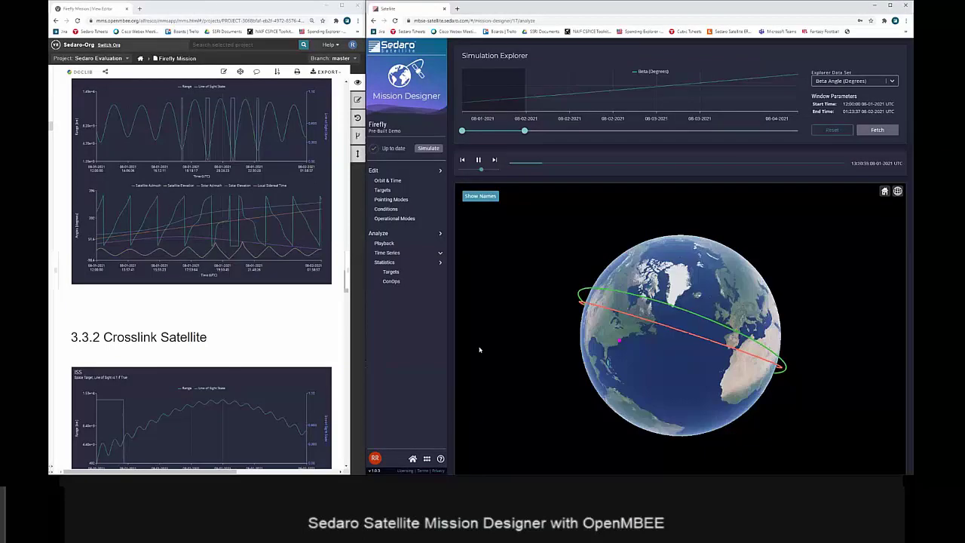
# Return to the ConOps statistics and examine the Operational Mode Distribution chart
pyautogui.click(391, 281)
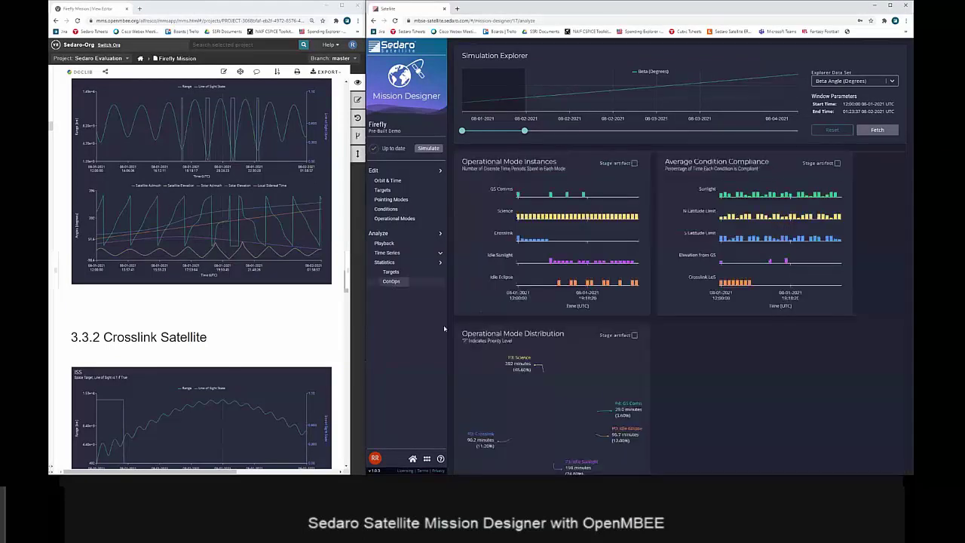
pyautogui.scroll(-1, 649, 368)
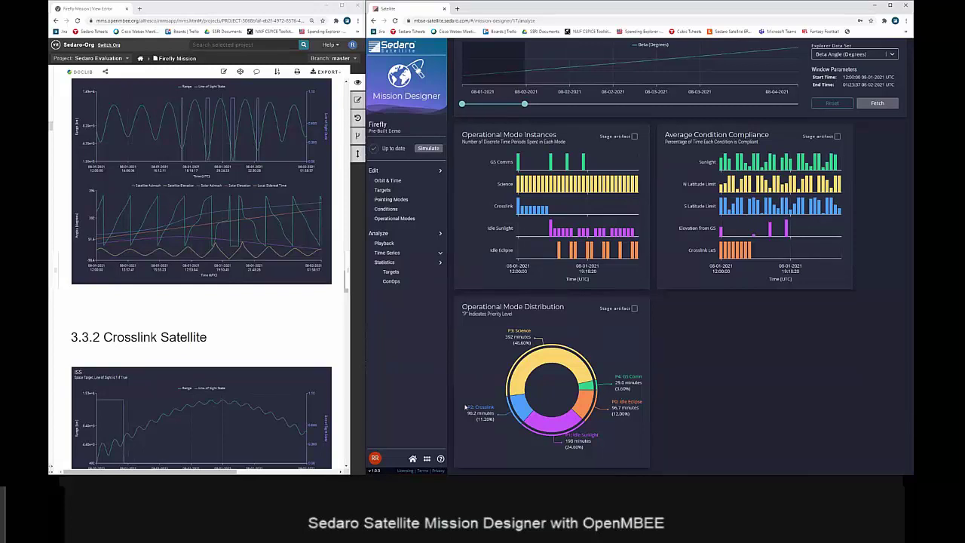
# Review the minimum mission fractions in Table 10, Performance Requirements, of the Firefly Mission document against the Operational Mode Distribution chart
pyautogui.scroll(-15, 273, 289)
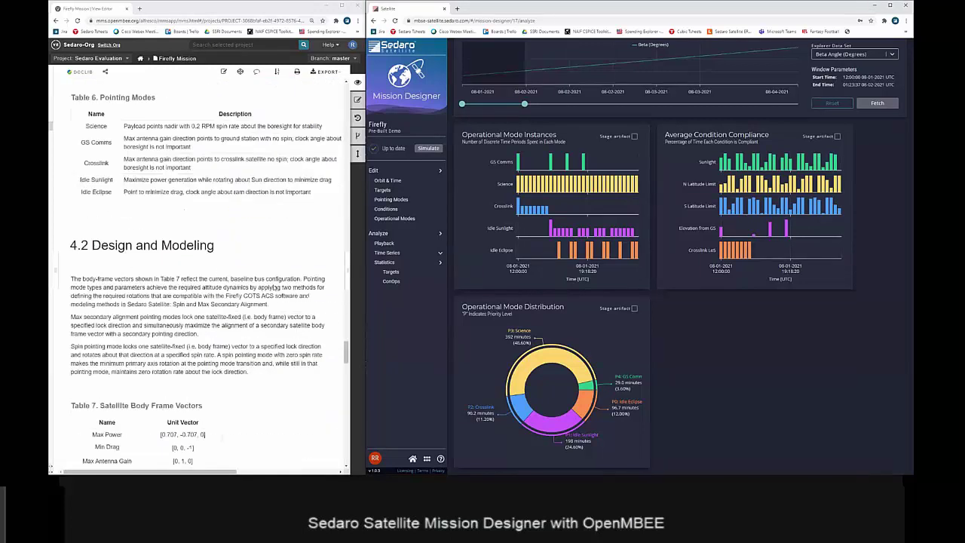
pyautogui.scroll(-15, 272, 290)
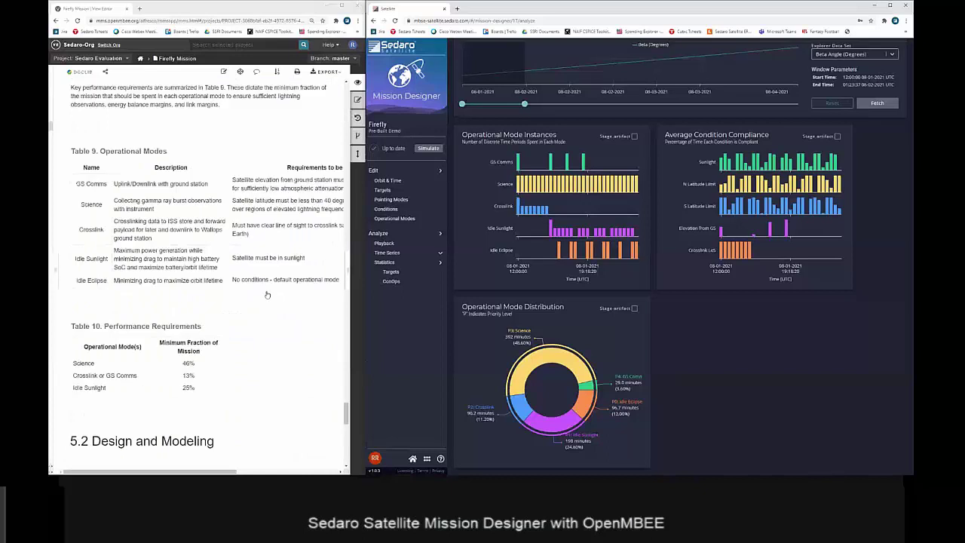
pyautogui.scroll(-1, 266, 295)
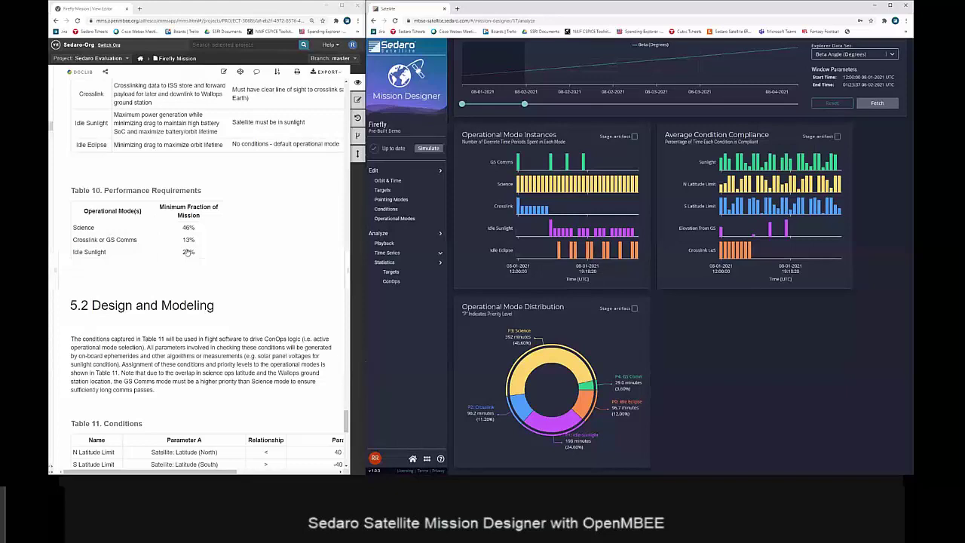
# Set the orbit's inclination to 65 deg in Mission Designer, save it, and rerun the simulation
pyautogui.click(388, 180)
pyautogui.click(488, 126)
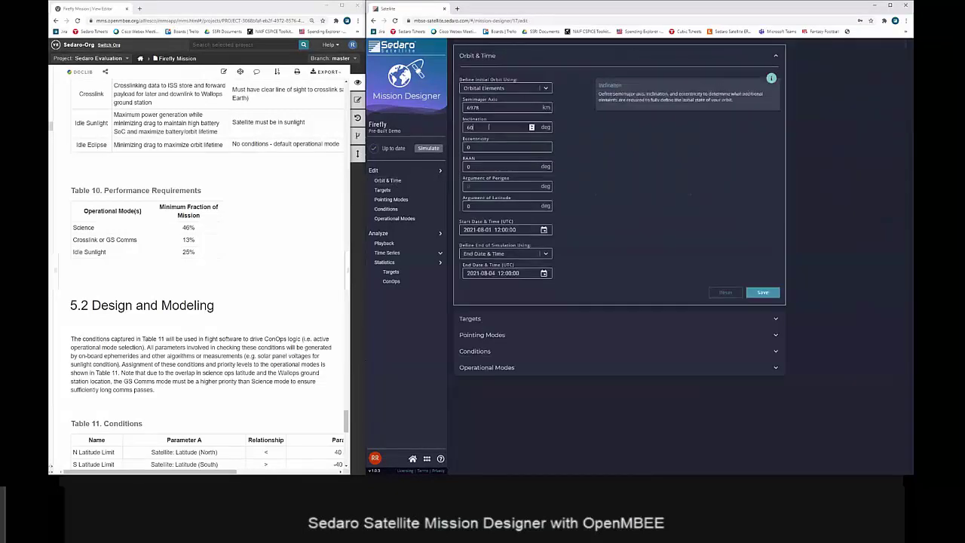
pyautogui.press('BackSpace')
pyautogui.write('5')
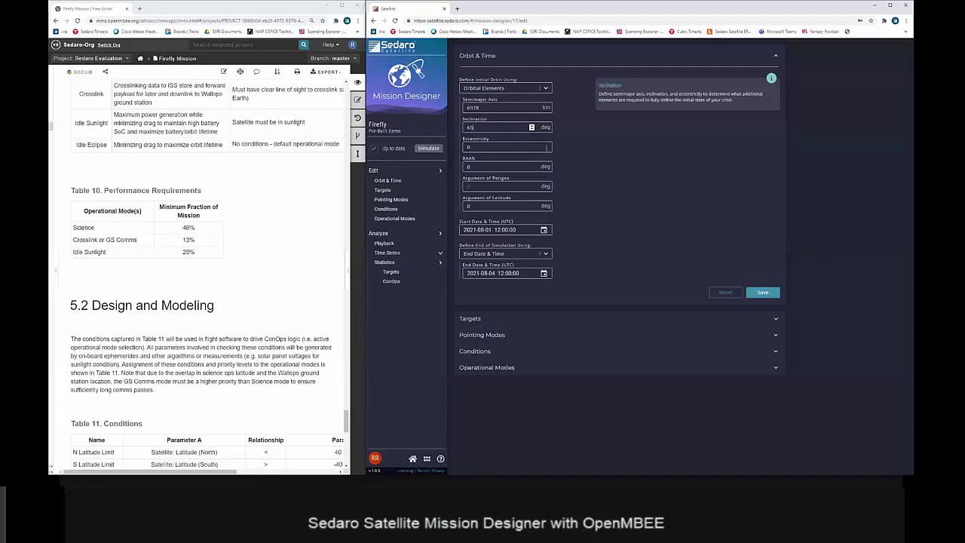
pyautogui.click(754, 293)
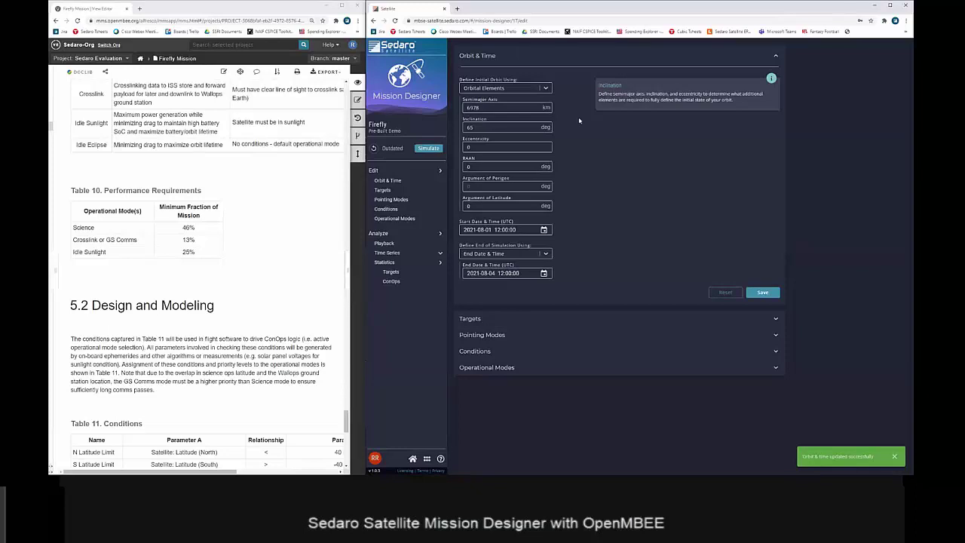
pyautogui.click(429, 151)
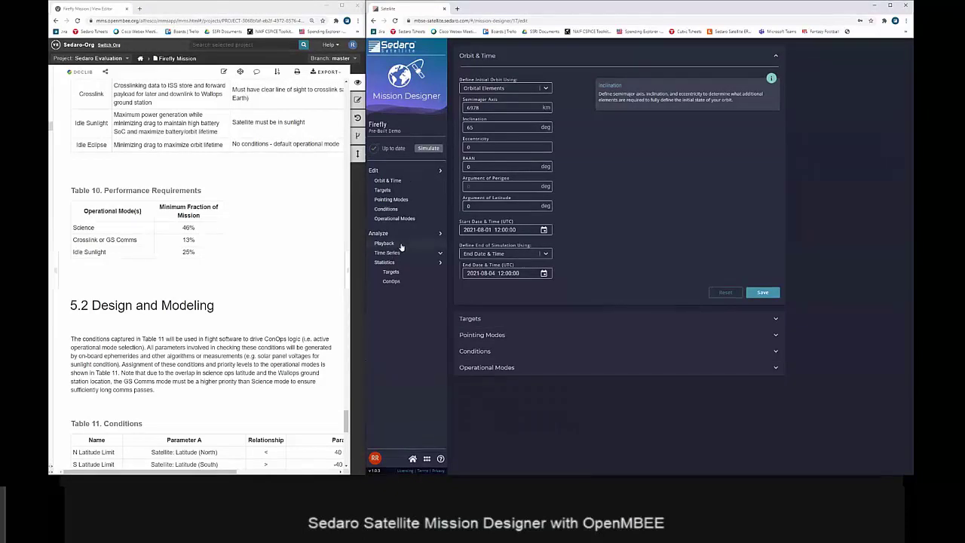
# Open the new simulation's ConOps statistics and stage the Operational Mode Distribution chart as an artifact
pyautogui.click(392, 282)
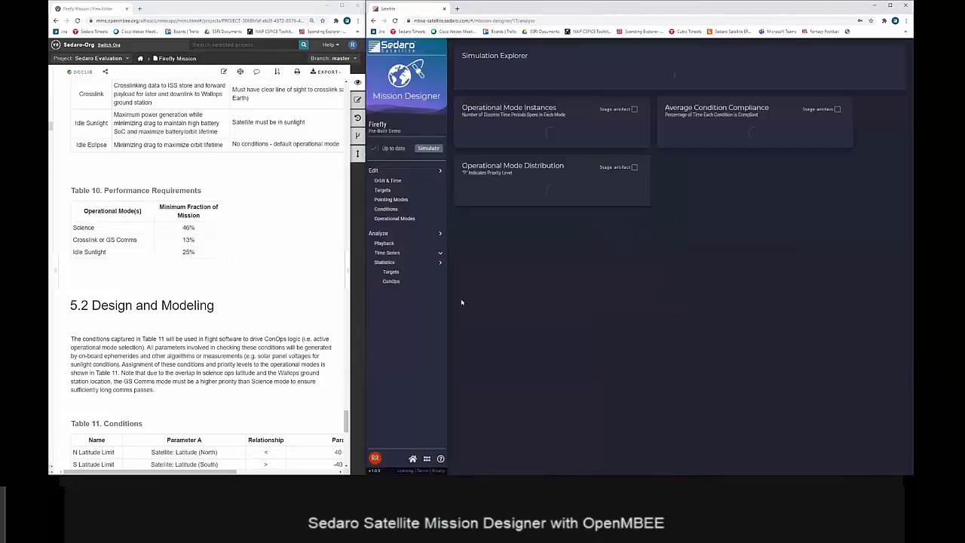
pyautogui.scroll(-1, 508, 404)
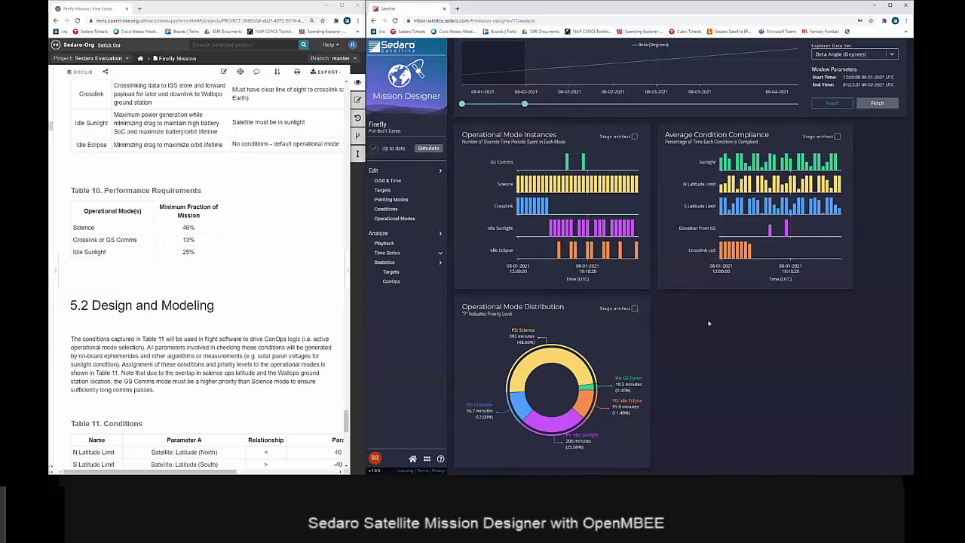
pyautogui.click(634, 309)
# Commit the Pre-Built Demo version's changes to the master branch with the comment "Updated orbit design to meet ConOps requirements"
pyautogui.click(413, 458)
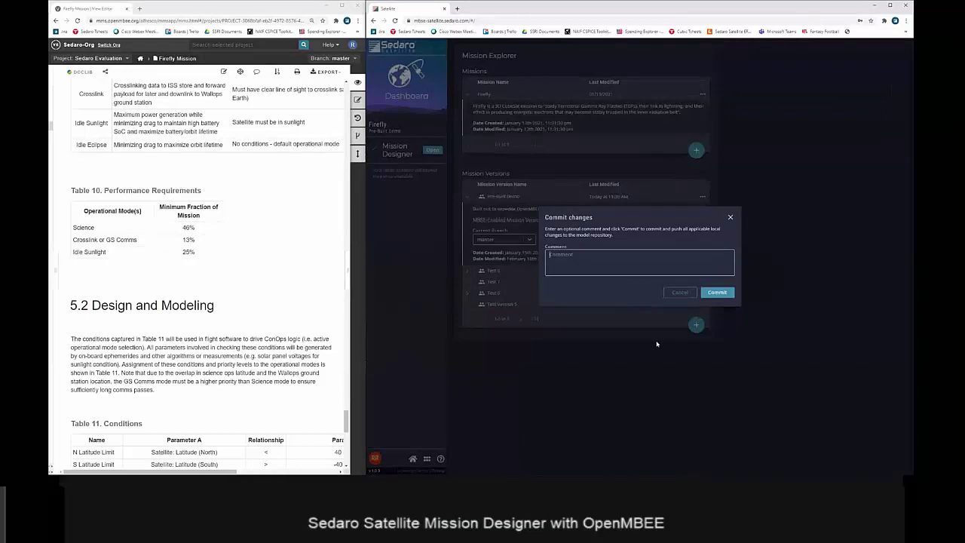
pyautogui.write('Updated orbit design to meet ConOps requirements')
pyautogui.click(716, 292)
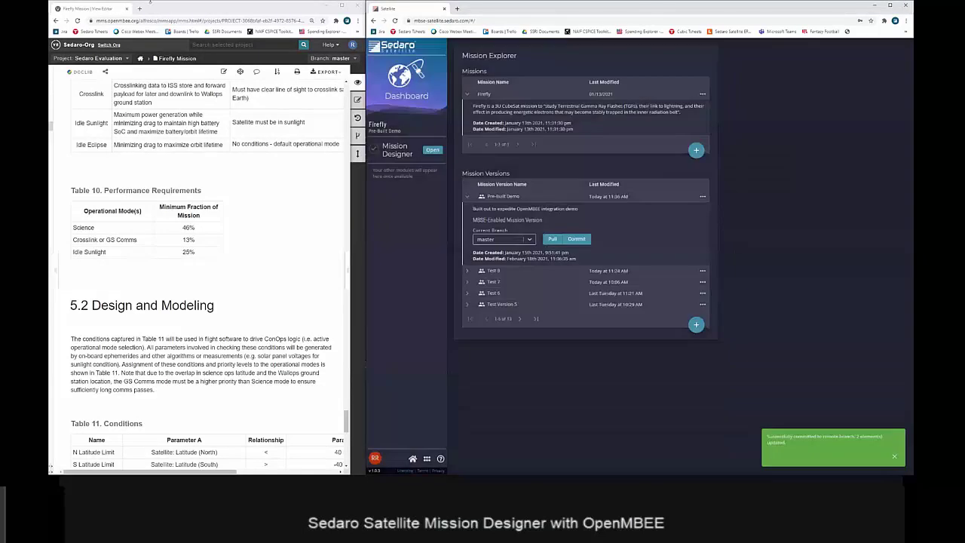
# Maximize the Firefly Mission document window and reload the document to fetch the committed changes
pyautogui.click(342, 9)
pyautogui.scroll(-4, 232, 318)
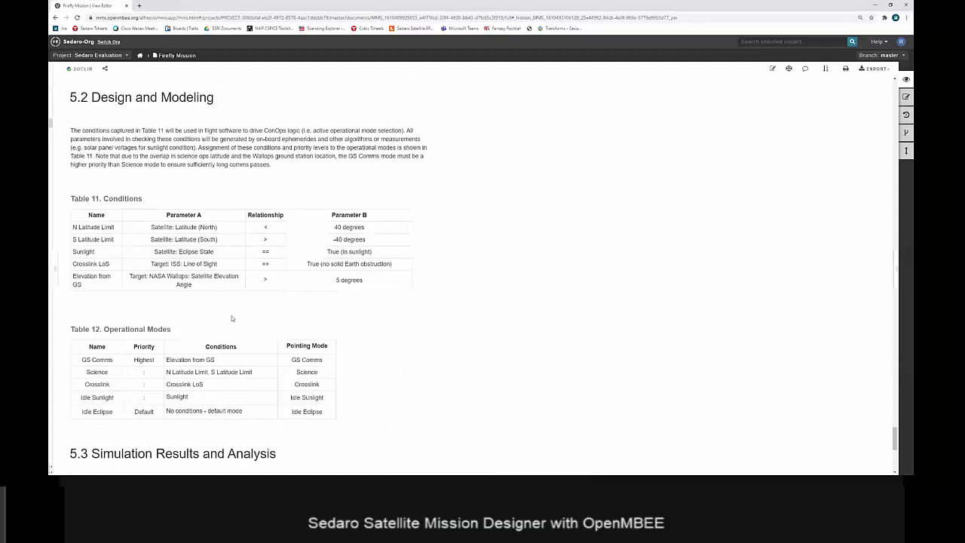
pyautogui.scroll(-2, 233, 318)
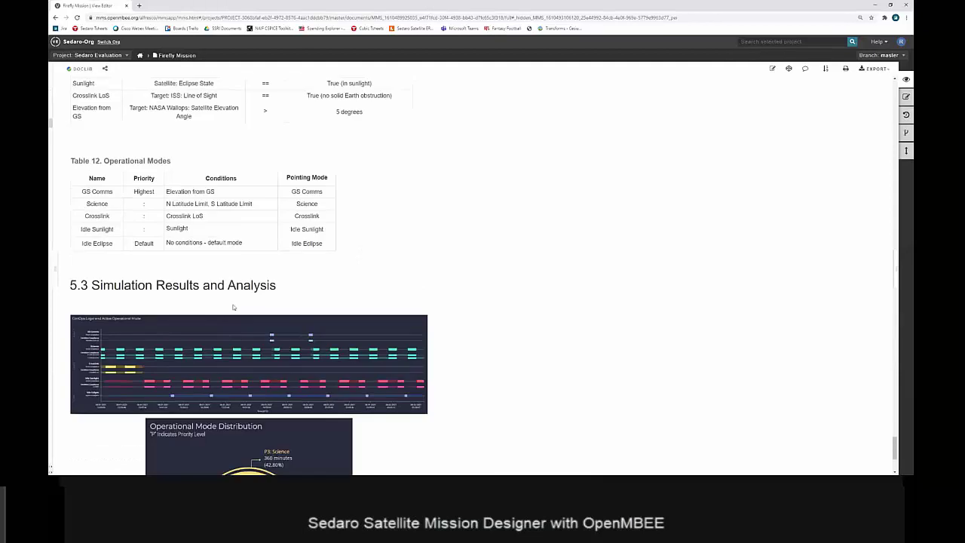
pyautogui.click(77, 17)
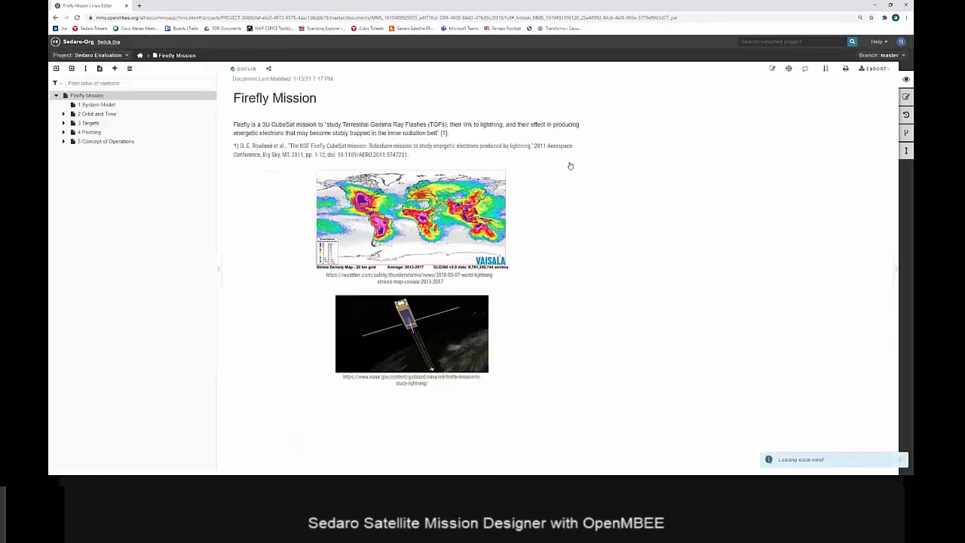
# Check the orbital elements in Table 2 and the Operational Mode Distribution chart in section 5.3 of the reloaded document
pyautogui.scroll(-2, 641, 310)
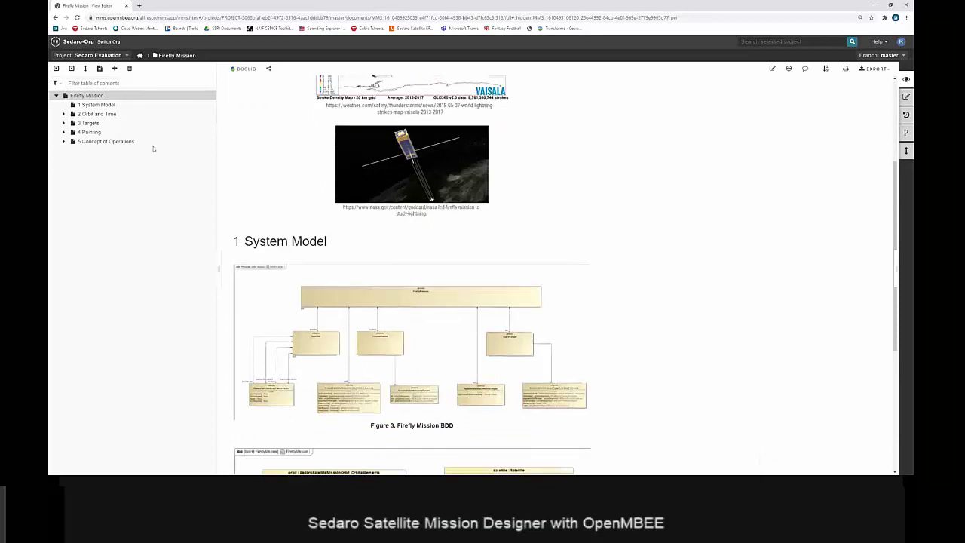
pyautogui.scroll(-2, 515, 308)
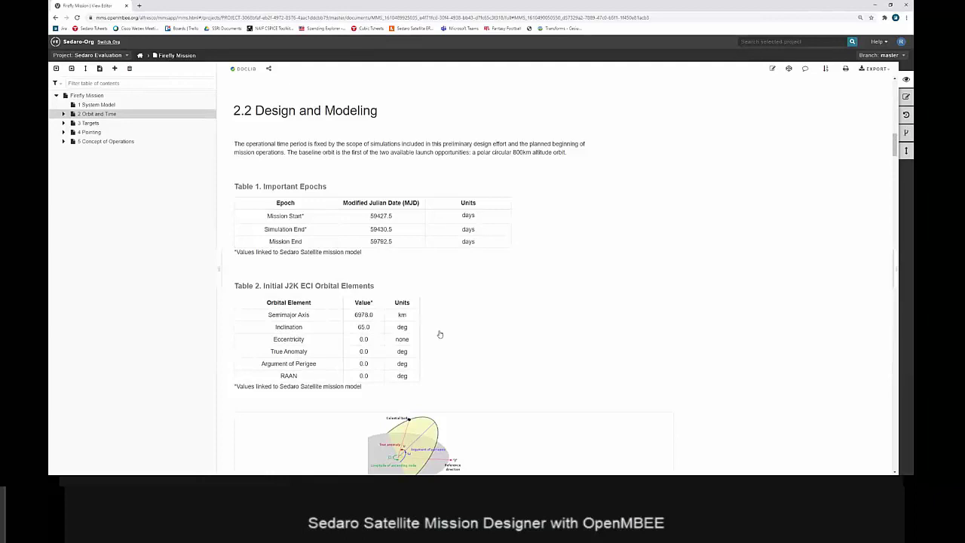
pyautogui.click(98, 142)
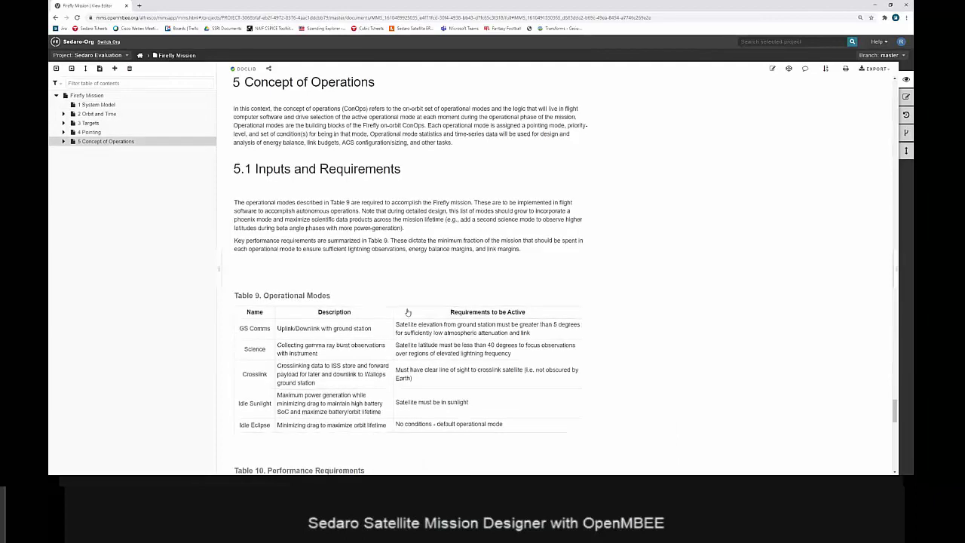
pyautogui.scroll(-10, 408, 311)
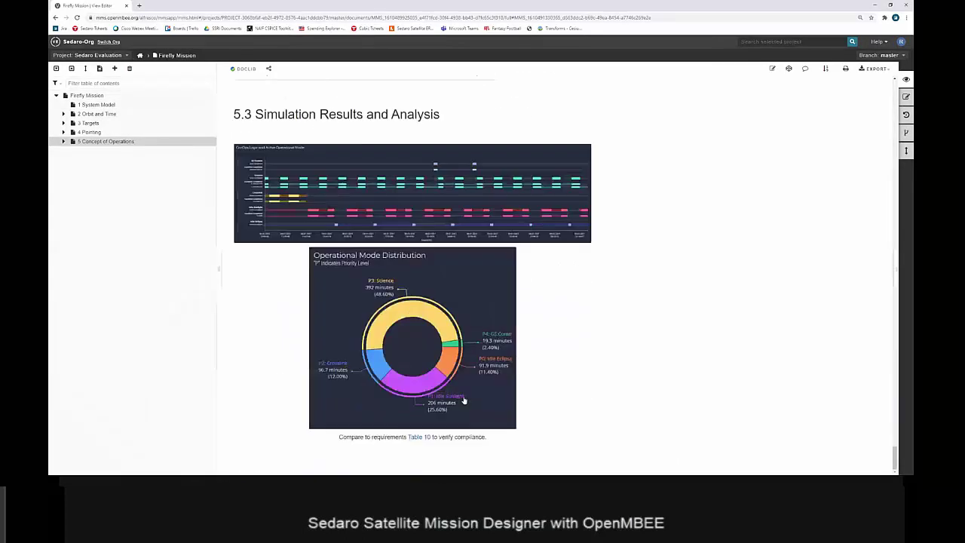